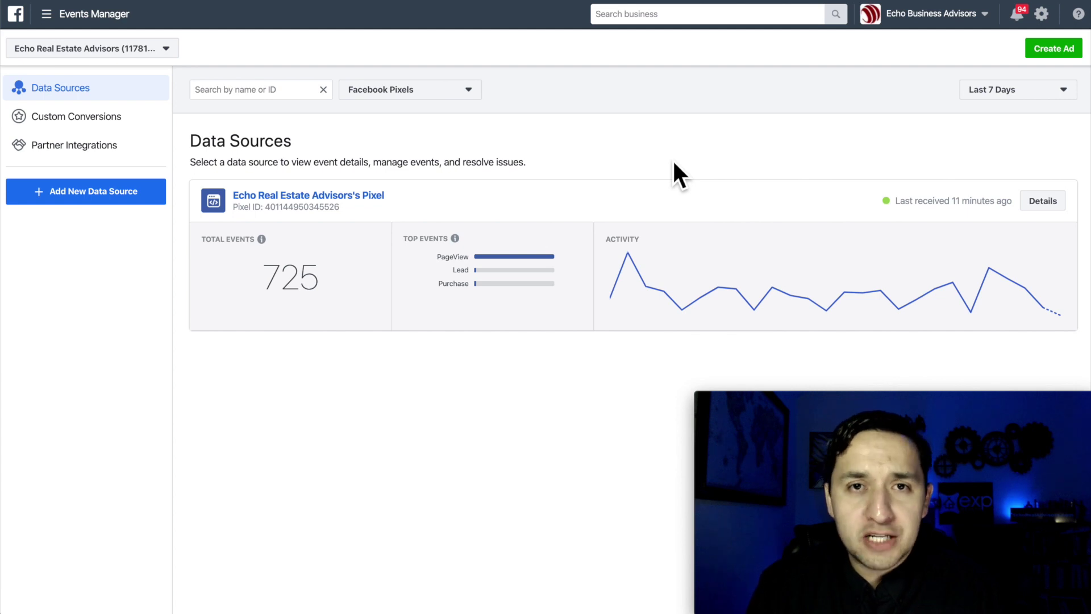
From the Pixels data sources page, start adding a new Facebook Pixel.
click(108, 25)
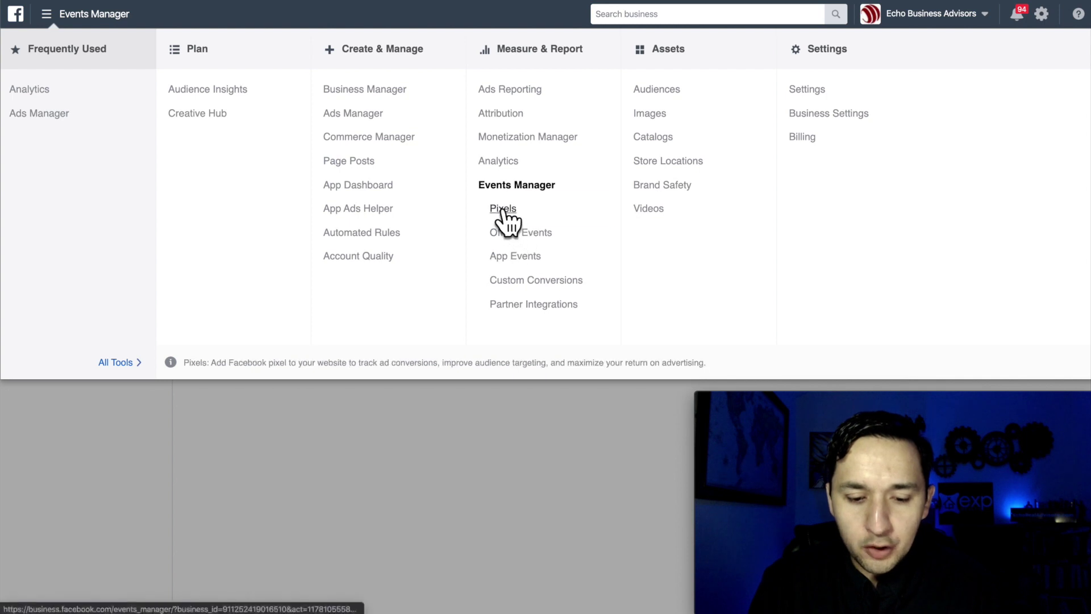
click(505, 211)
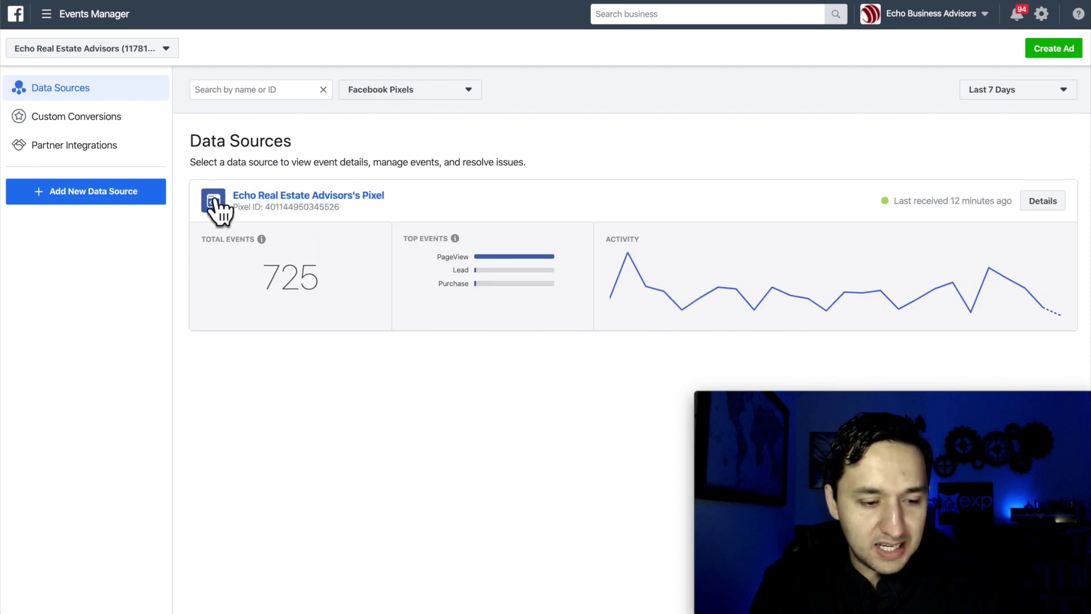
click(122, 193)
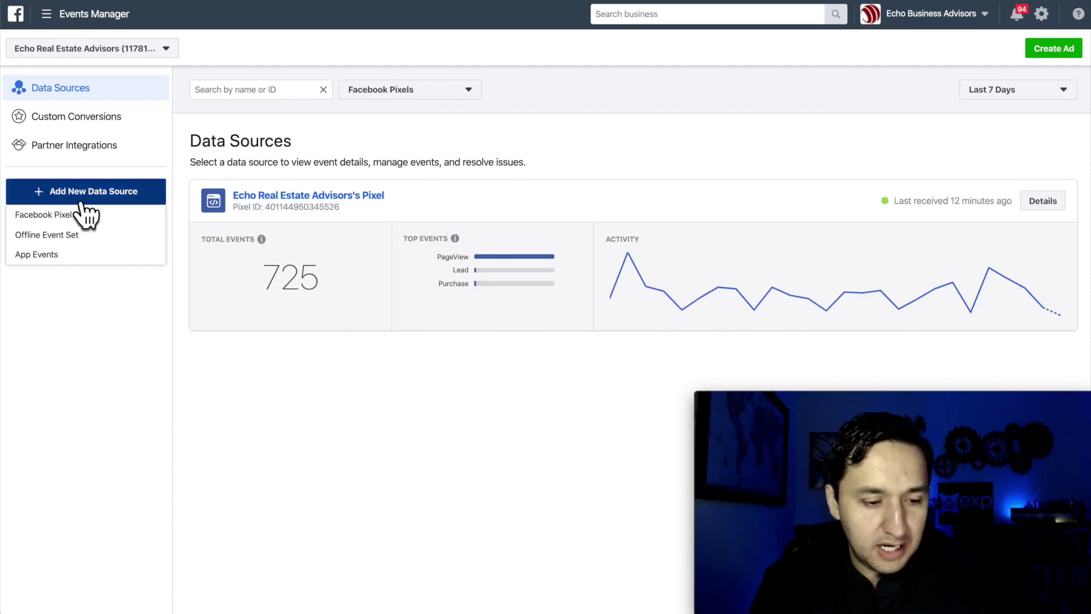
click(43, 216)
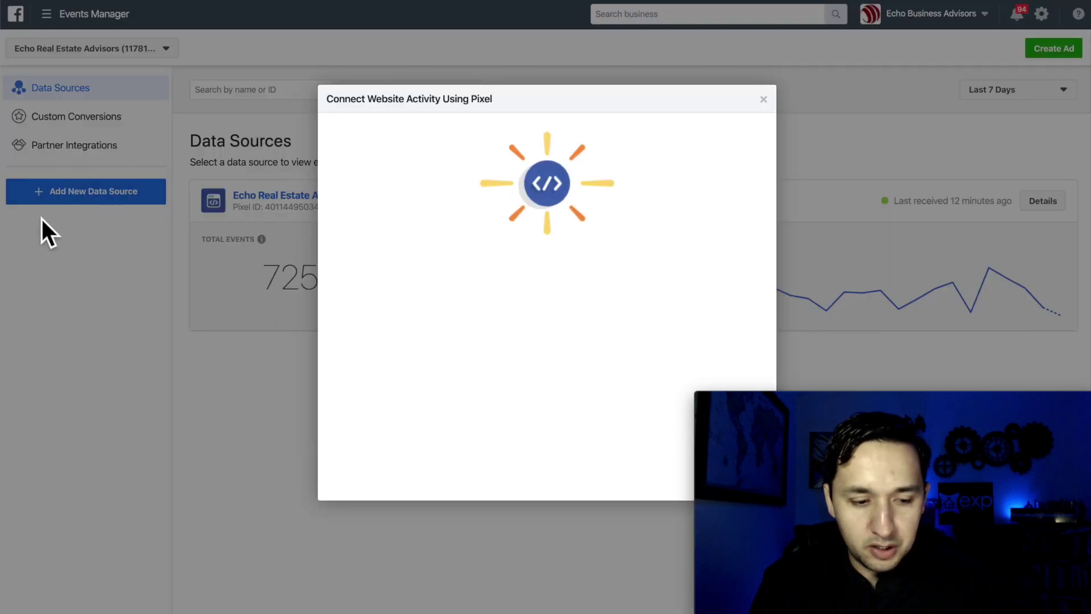
Name the pixel 'YT Facebook Pixel Test' and create it.
triple_click(445, 364)
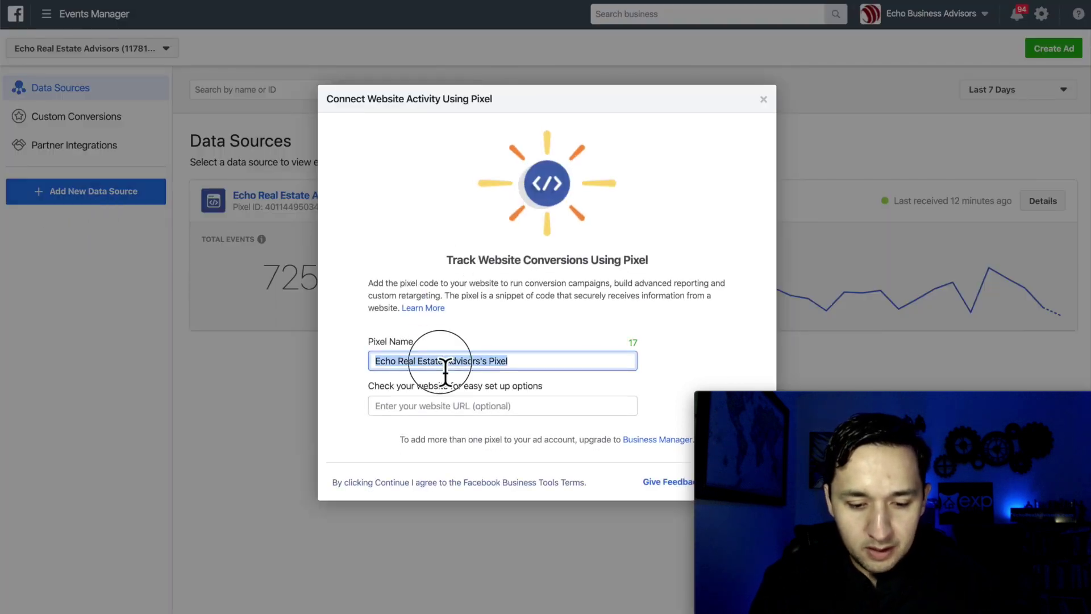
key(BackSpace)
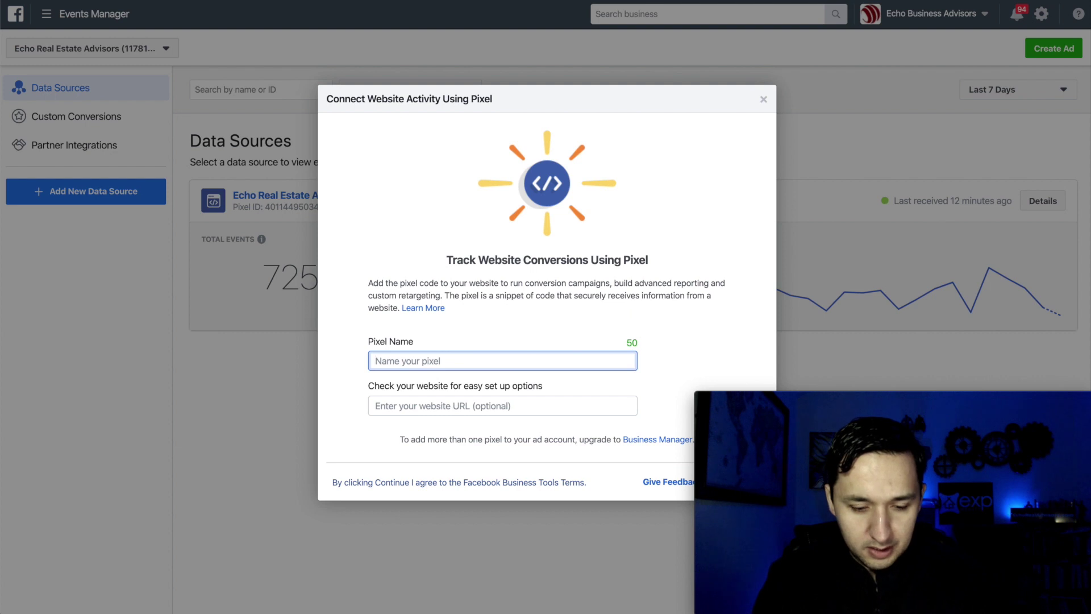
text(YT )
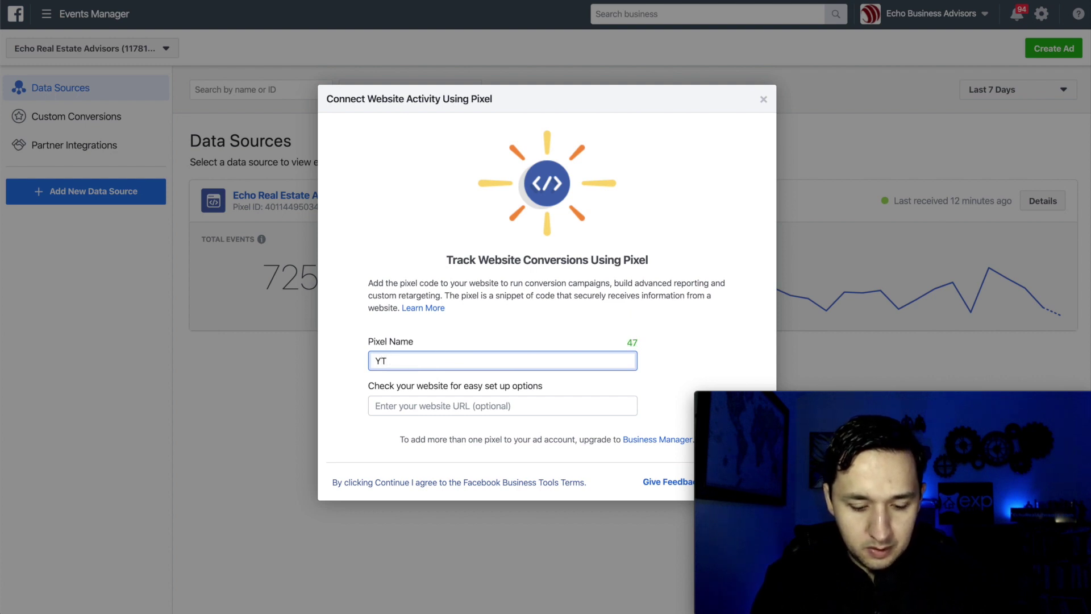
text(Facebook Pi)
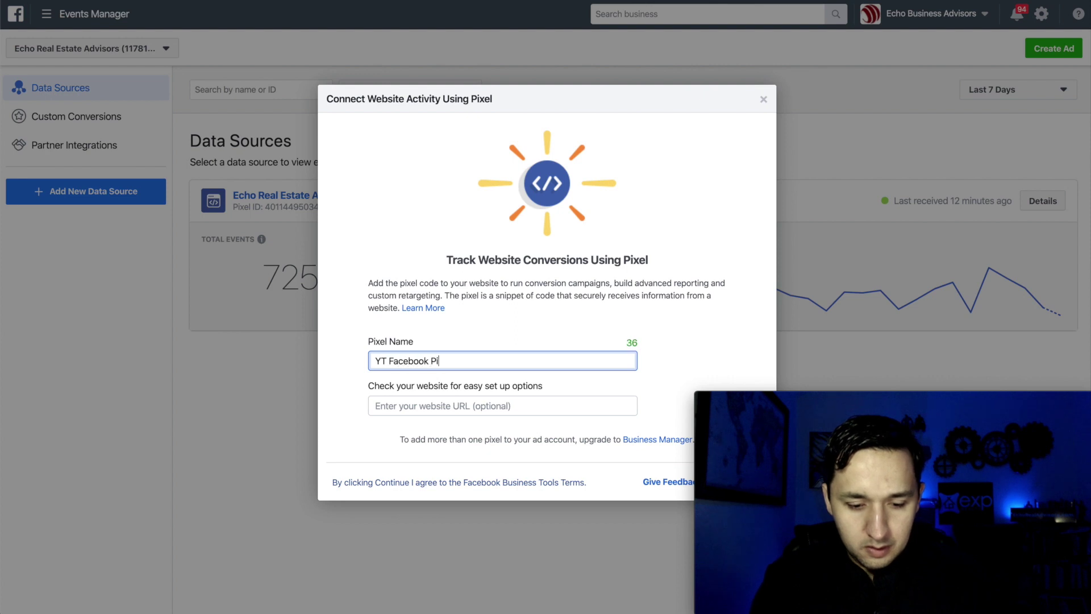
text(xel B)
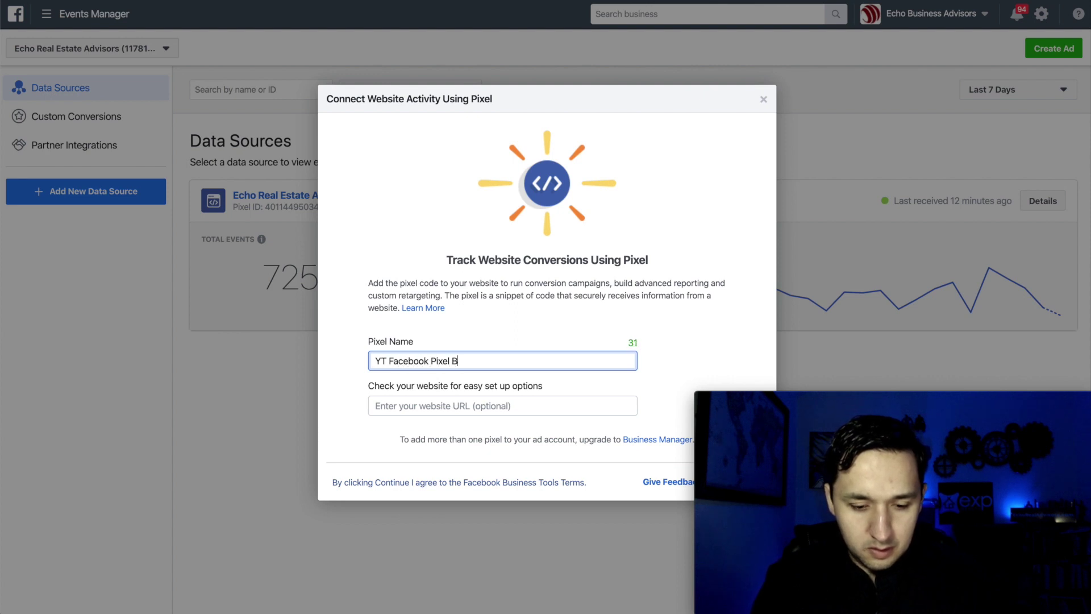
key(BackSpace)
text(Test)
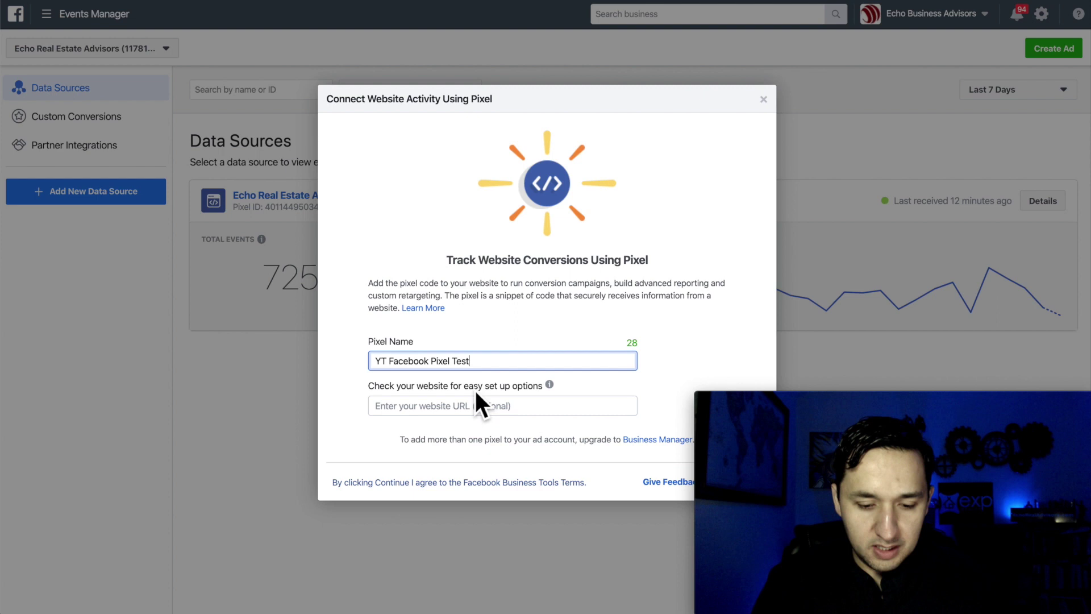
click(475, 427)
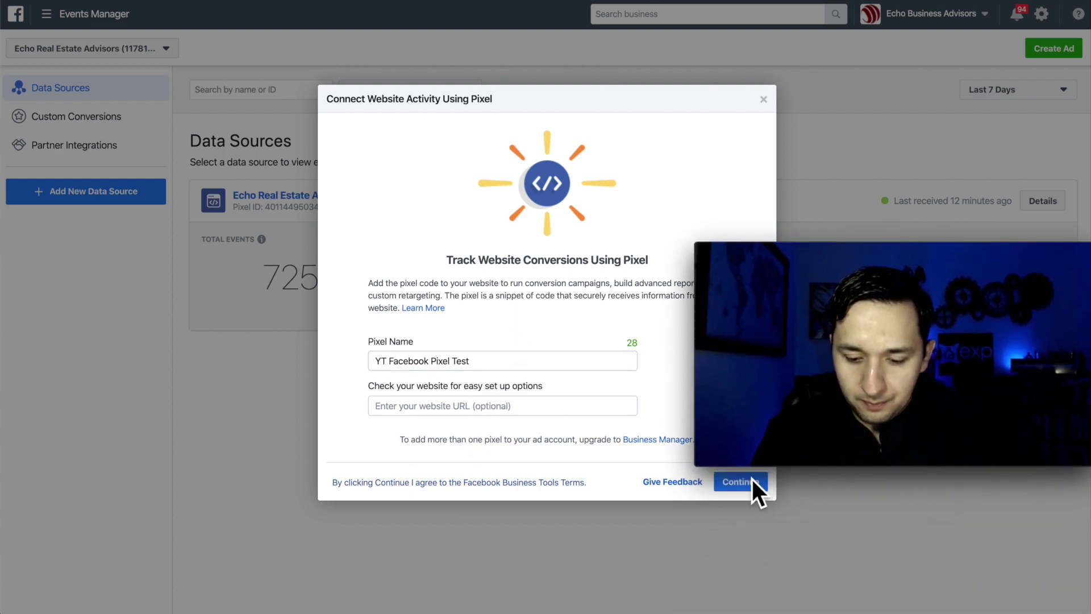
click(752, 481)
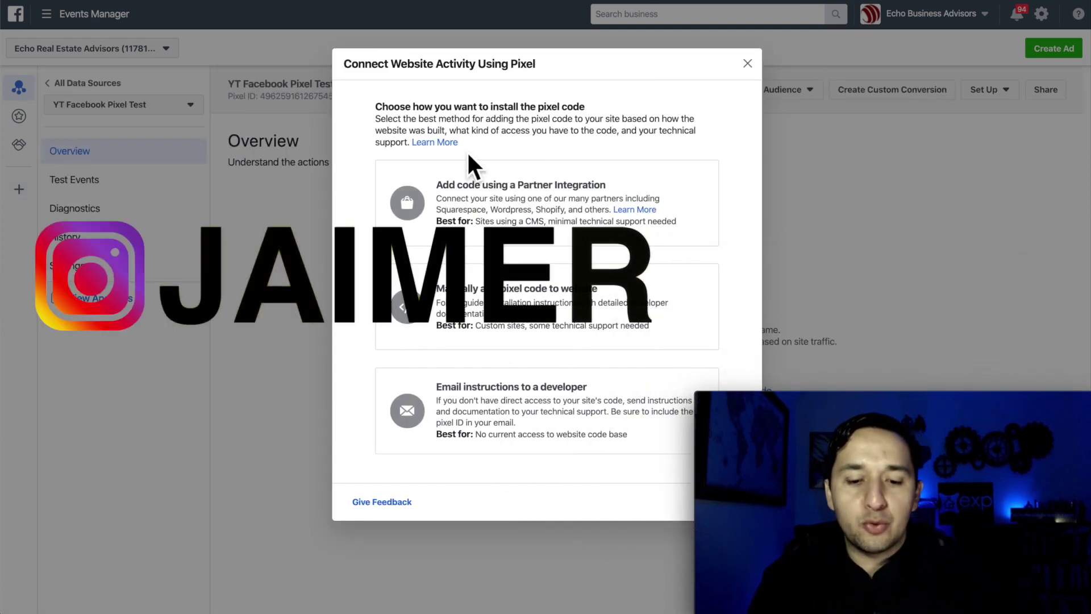
Browse the partner integration options for installing the pixel, then return to the install-method choices.
click(520, 216)
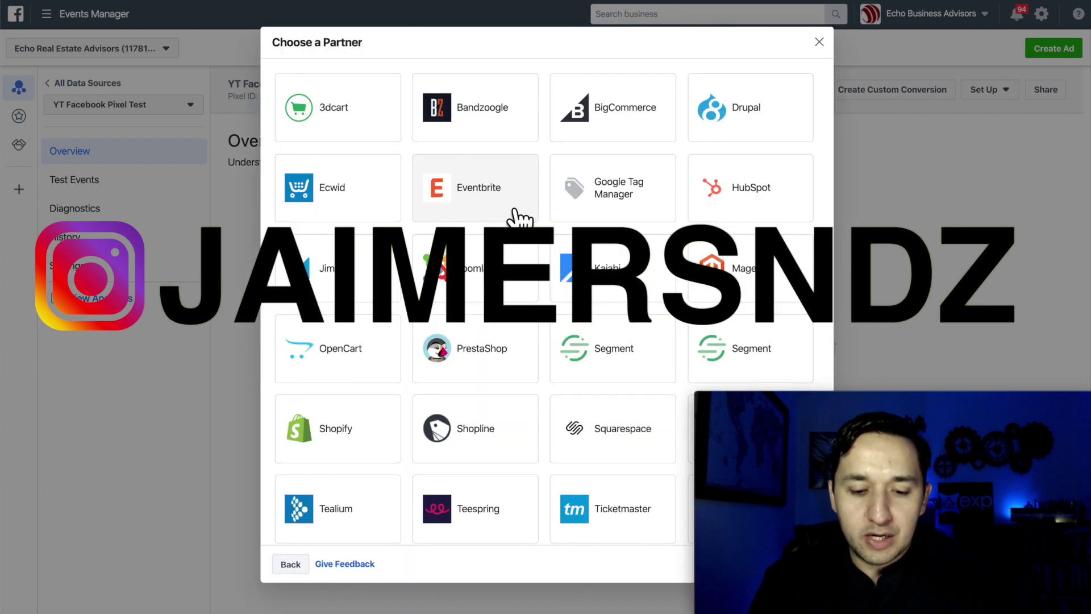
scroll(335, 187, down, 3)
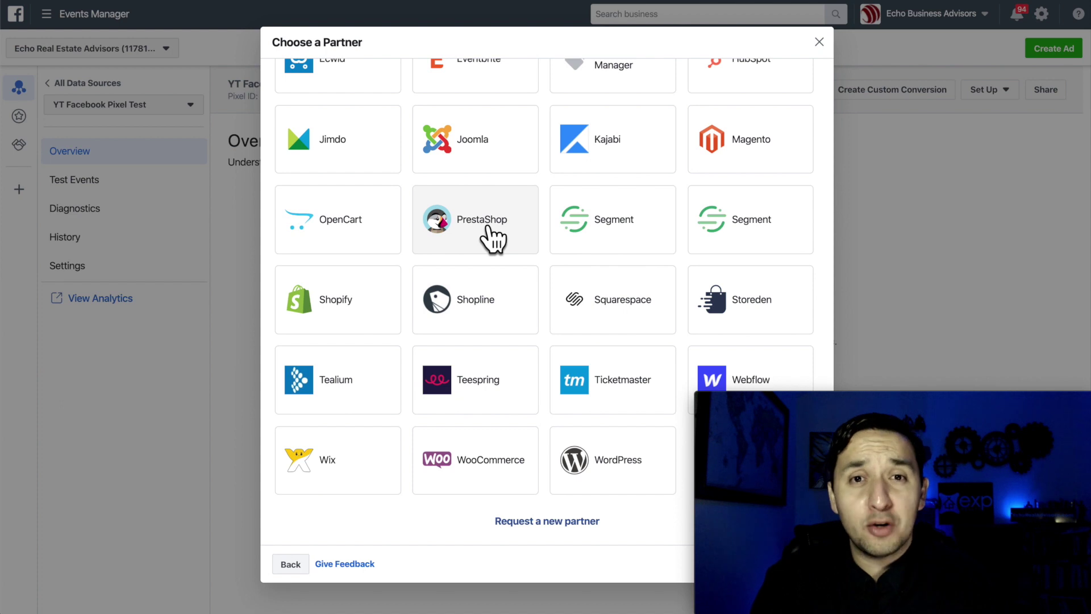
click(290, 565)
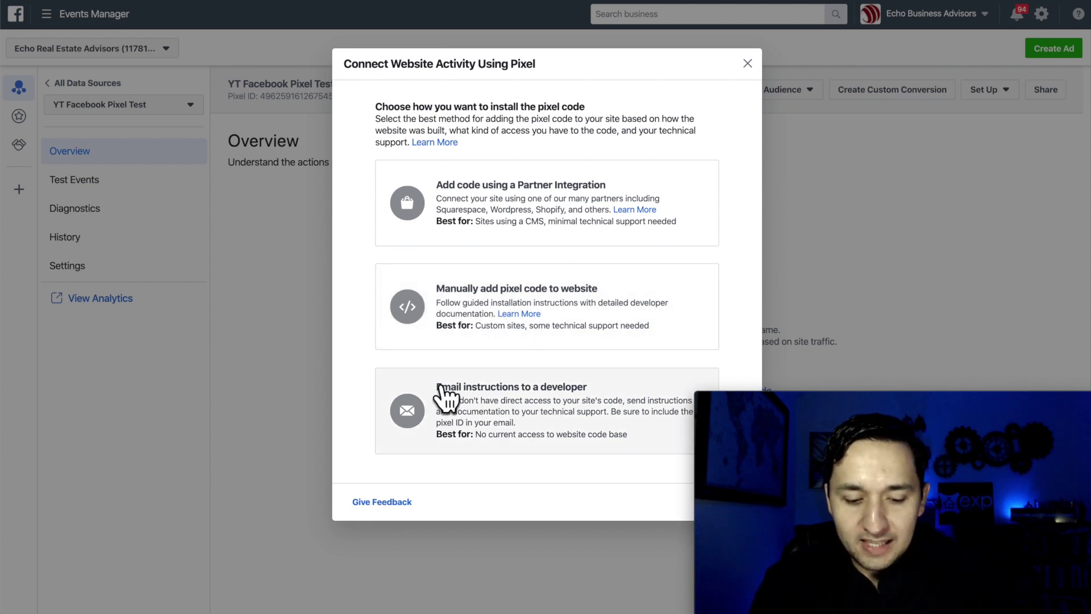
Preview the email-a-developer install instructions, then go back to the install methods.
click(547, 401)
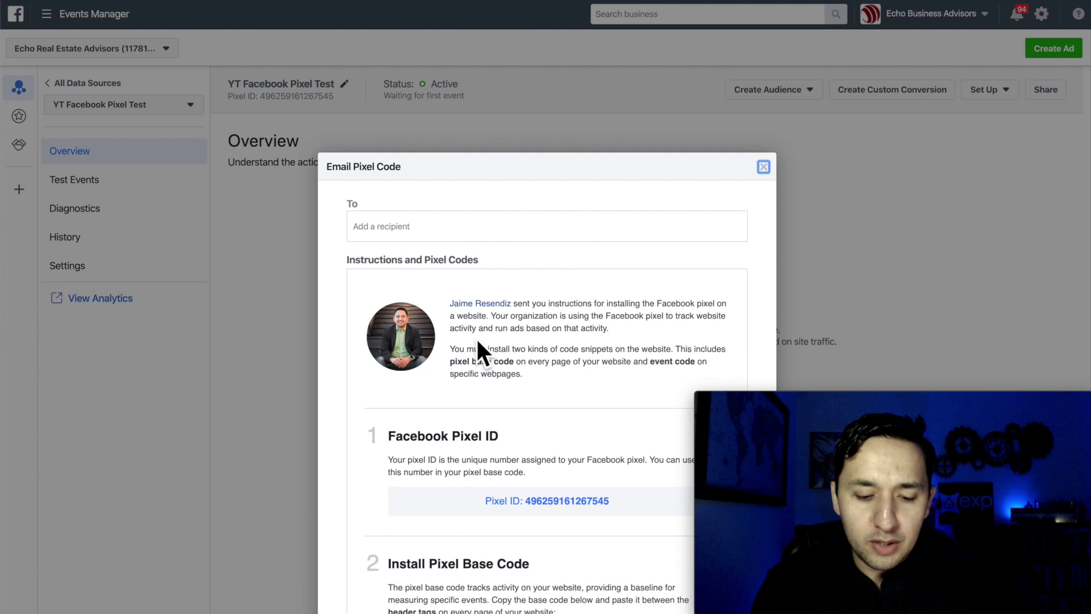
scroll(478, 393, down, 3)
scroll(478, 393, up, 3)
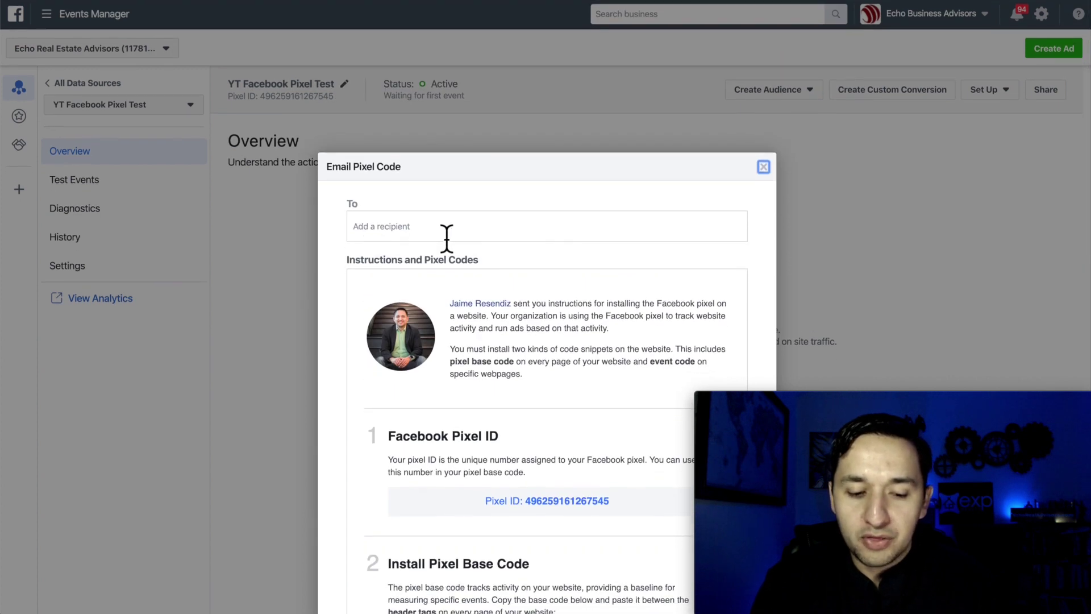
scroll(534, 313, down, 15)
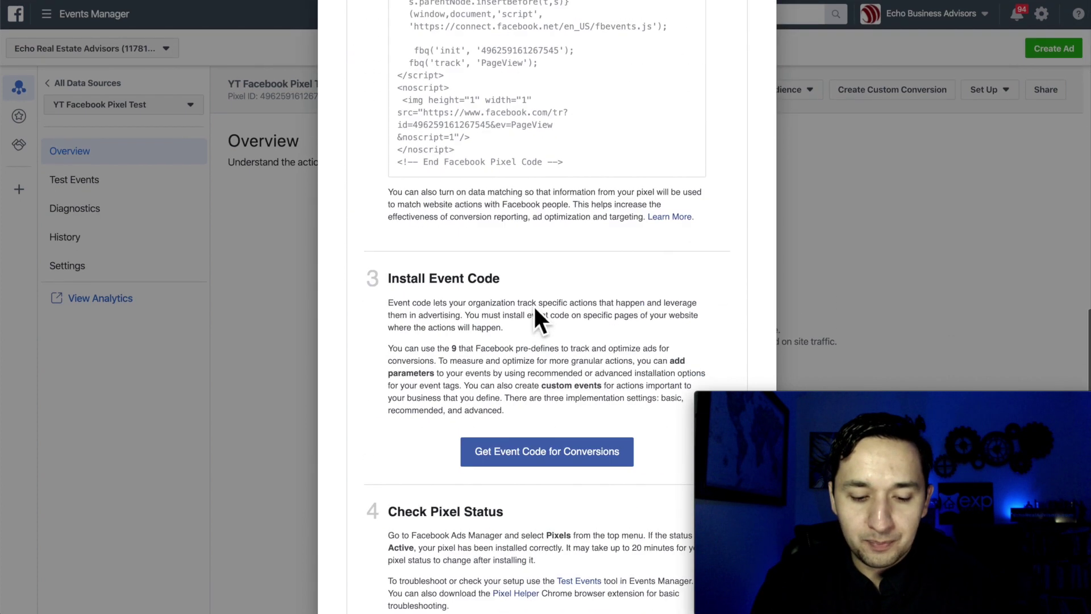
click(348, 568)
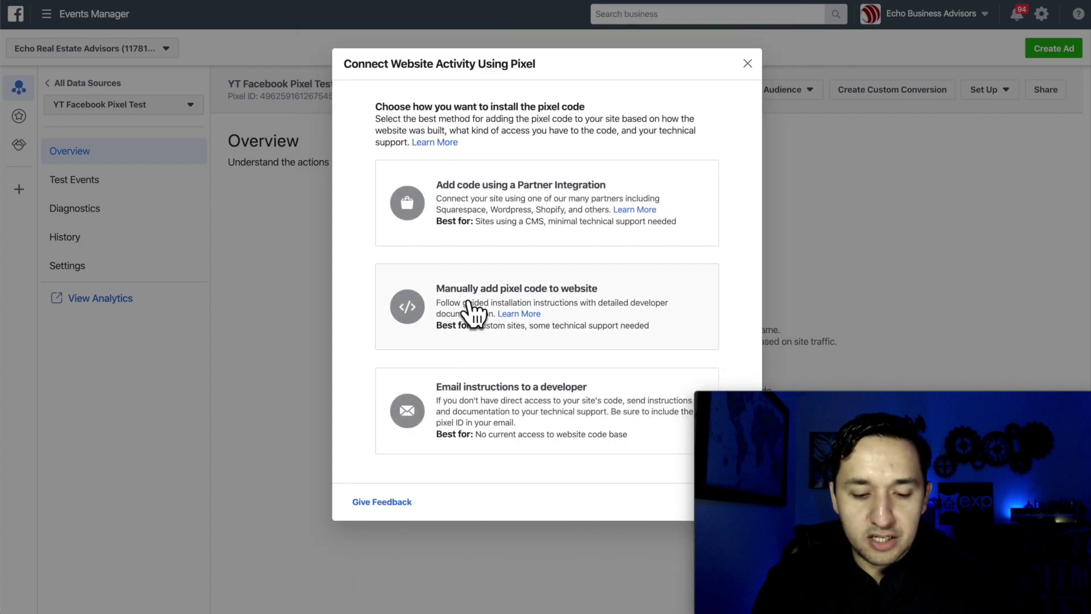
Copy the pixel base code via the manual install option and switch to the ClickFunnels funnel.
click(598, 307)
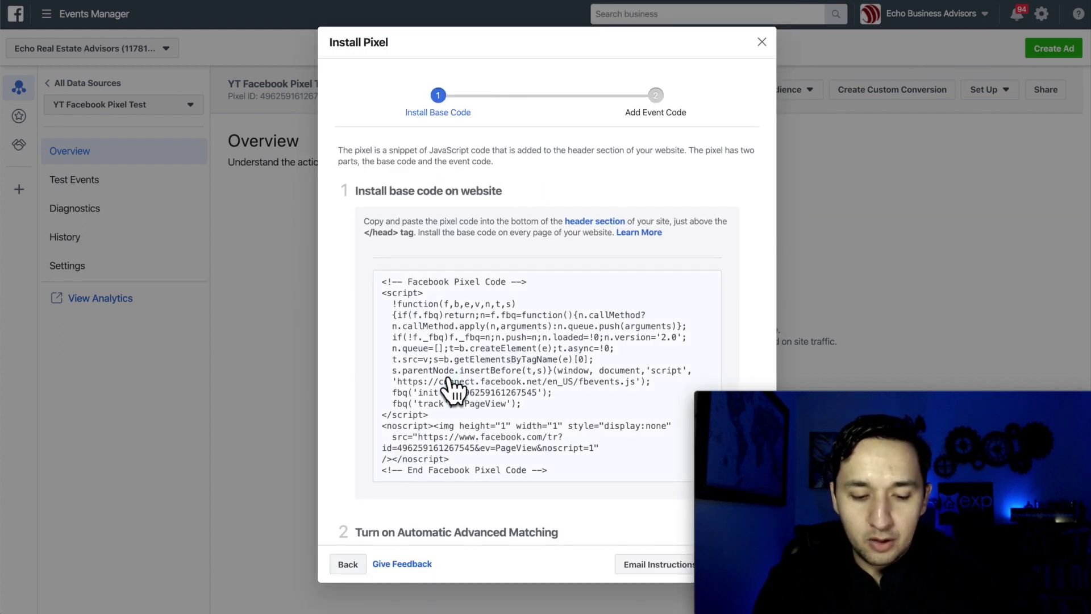
click(453, 390)
scroll(453, 390, down, 3)
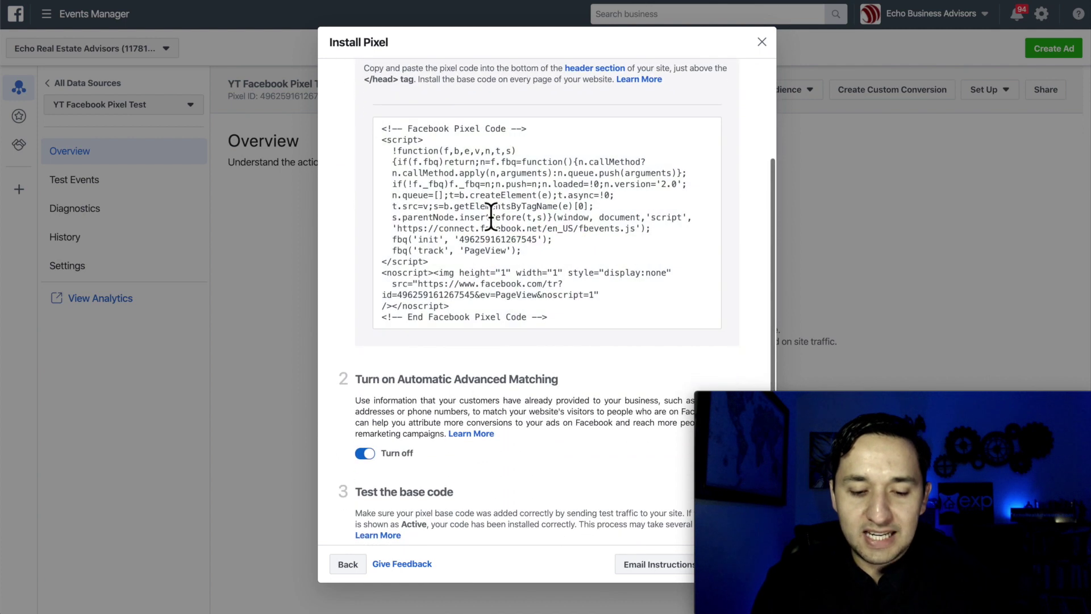
scroll(603, 279, down, 2)
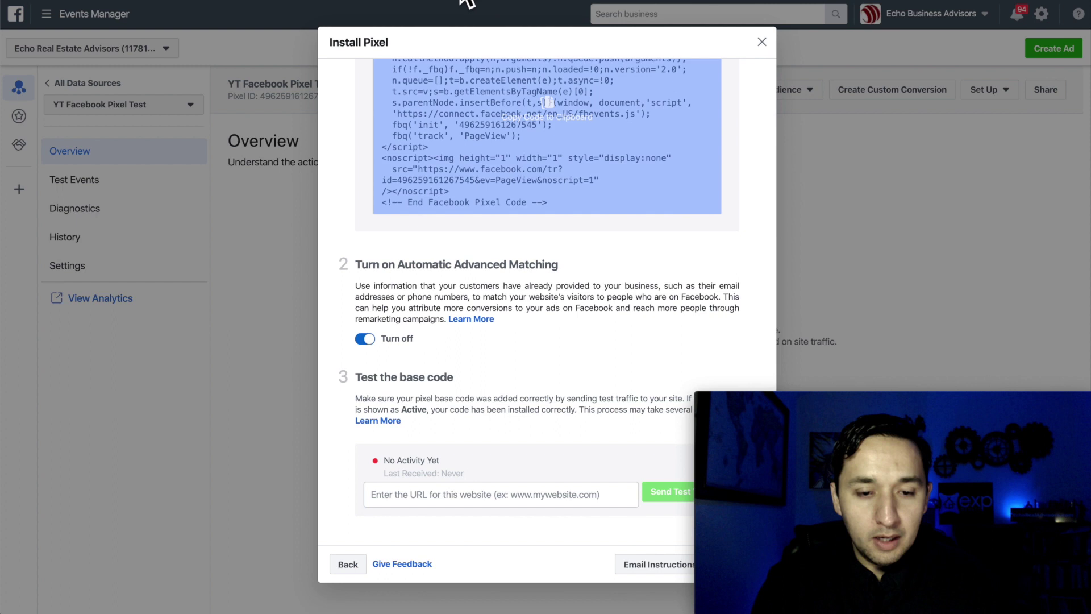
key(ctrl+Tab)
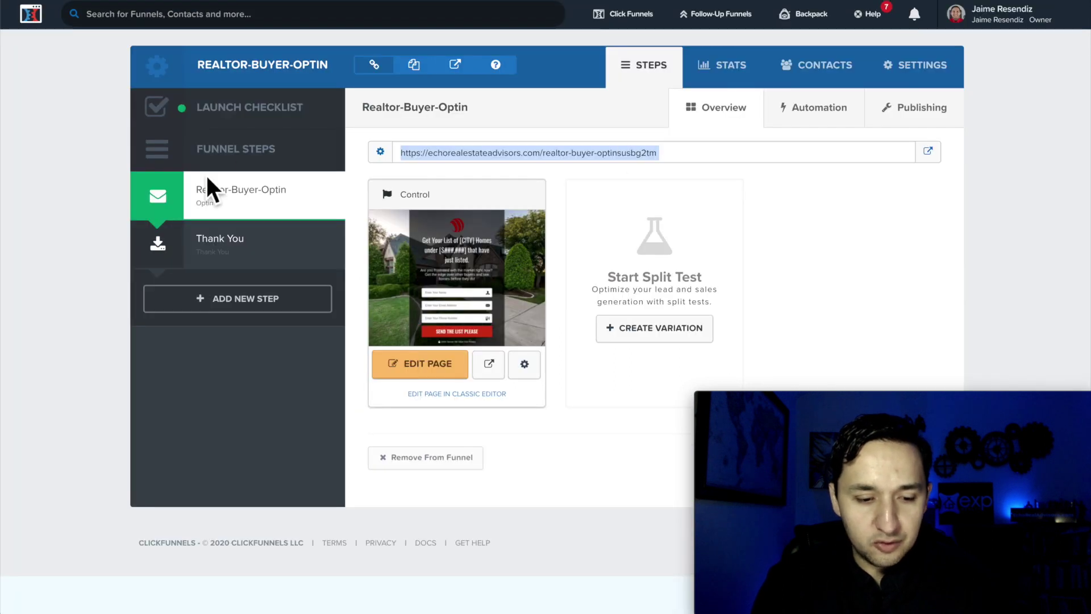
In the funnel settings, replace the head tracking code with the copied pixel code.
click(924, 69)
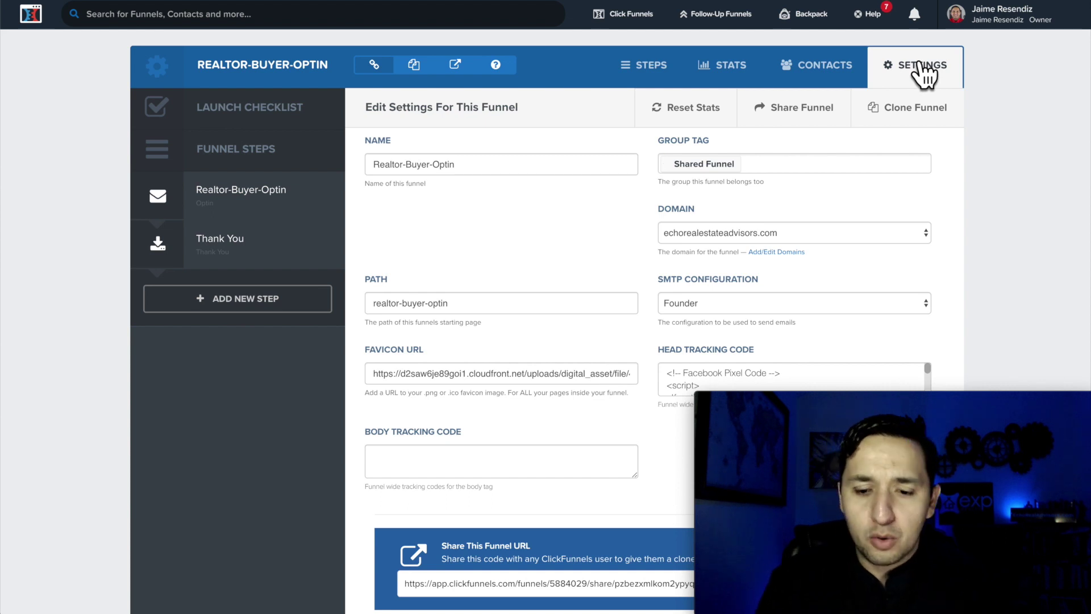
scroll(673, 386, down, 1)
click(674, 392)
key(ctrl+a)
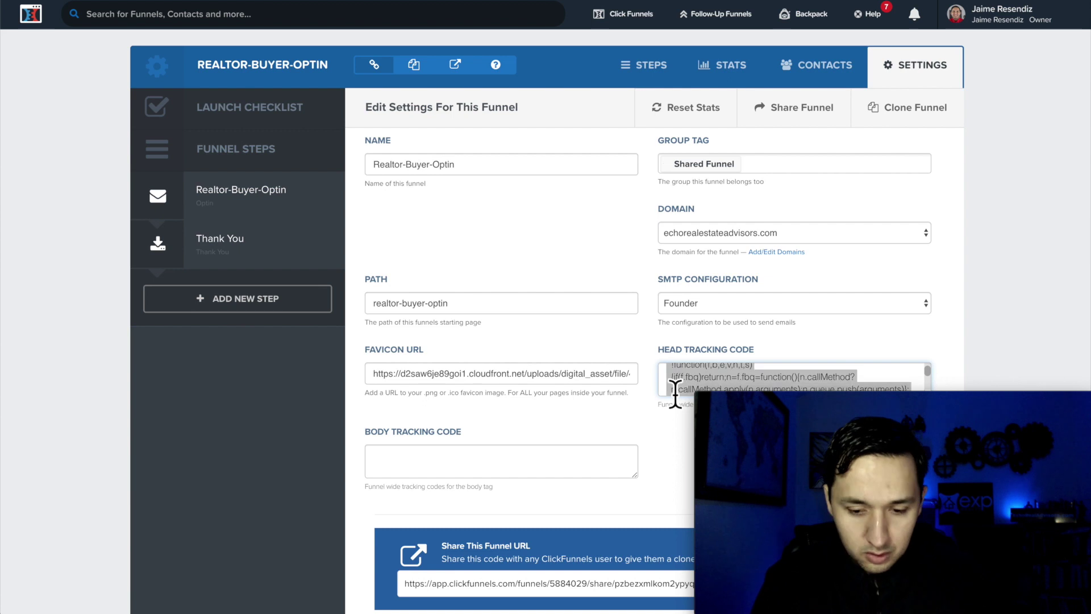
key(ctrl+v)
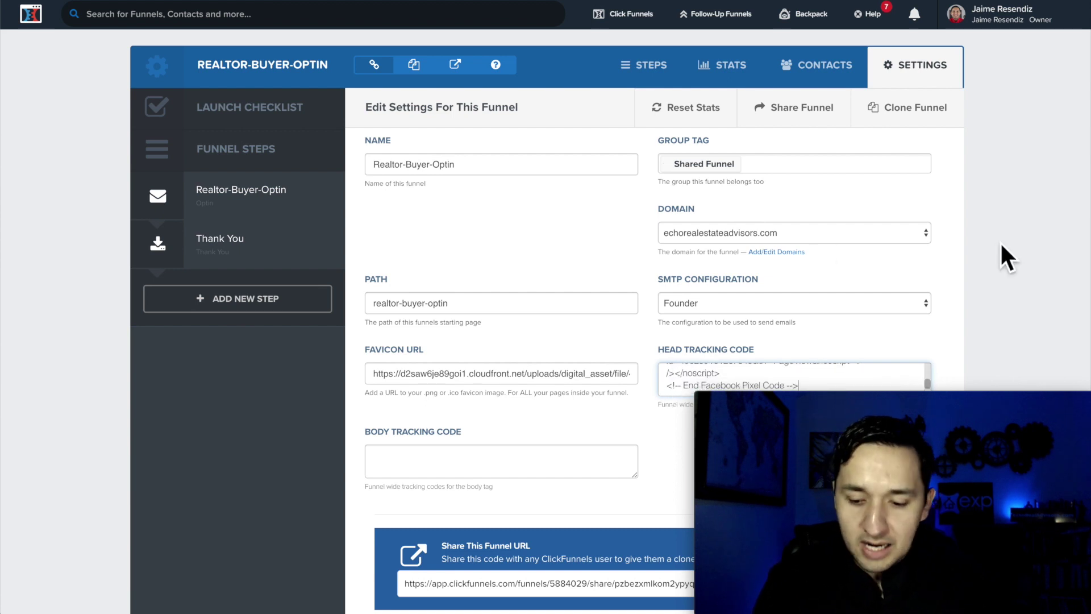
scroll(1001, 241, down, 2)
scroll(804, 287, up, 1)
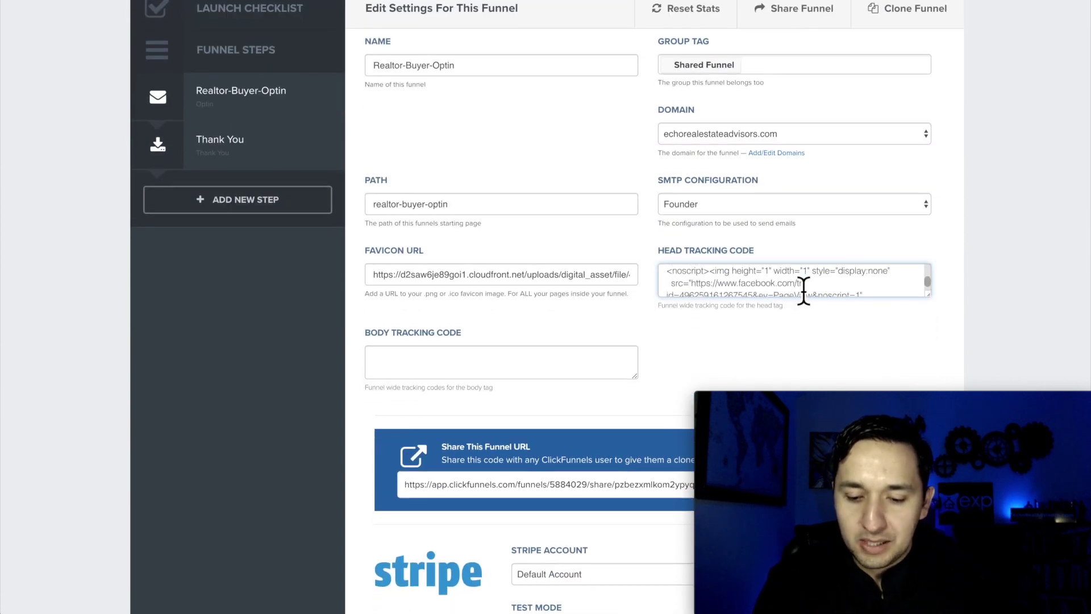
scroll(804, 291, up, 5)
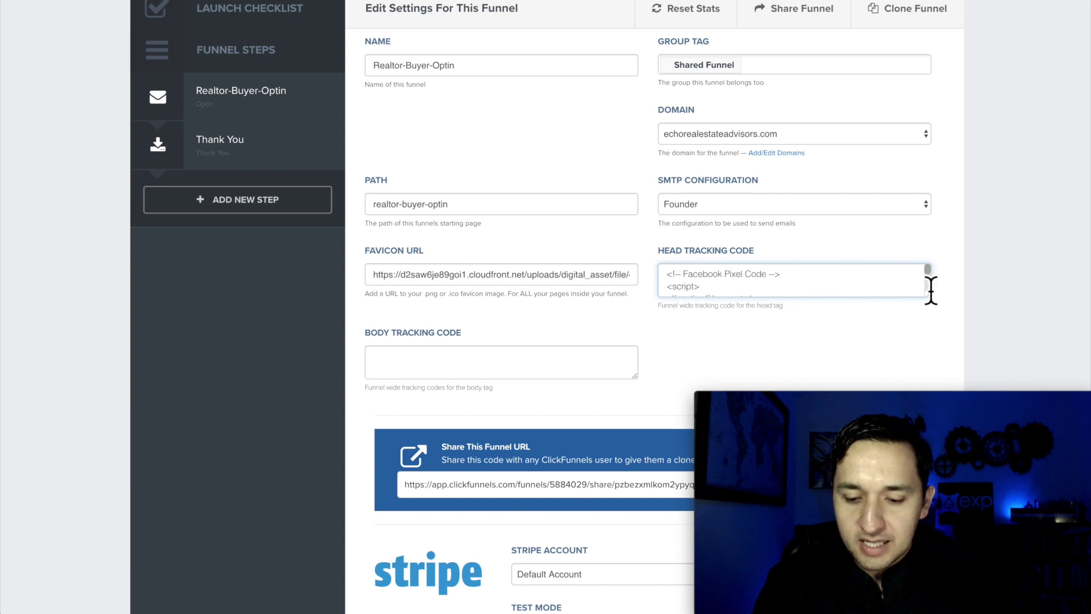
click(981, 279)
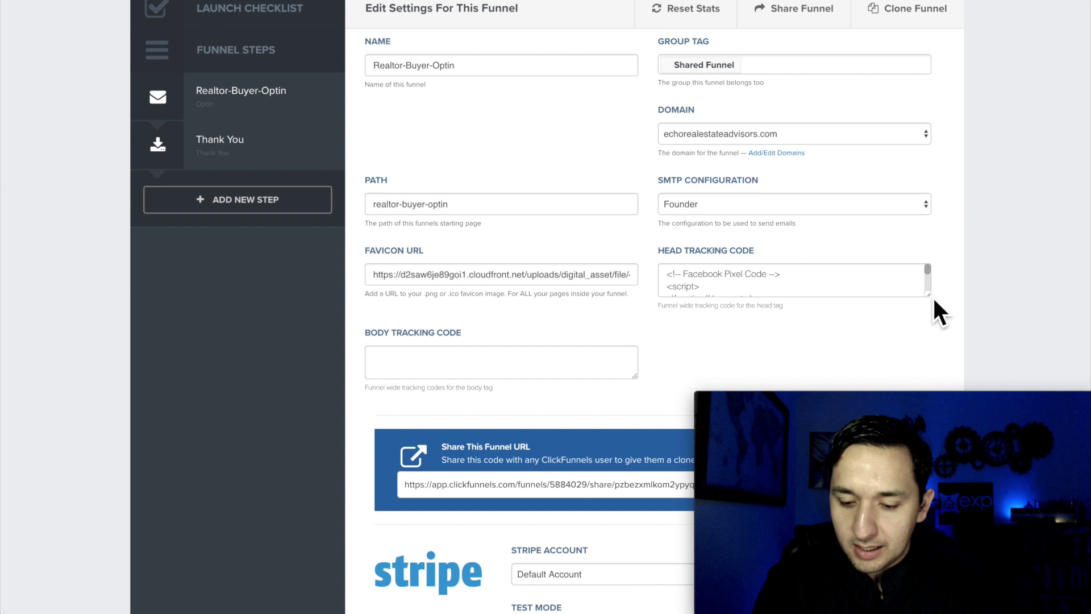
Save the updated funnel settings.
drag(934, 300, 973, 367)
scroll(850, 319, down, 5)
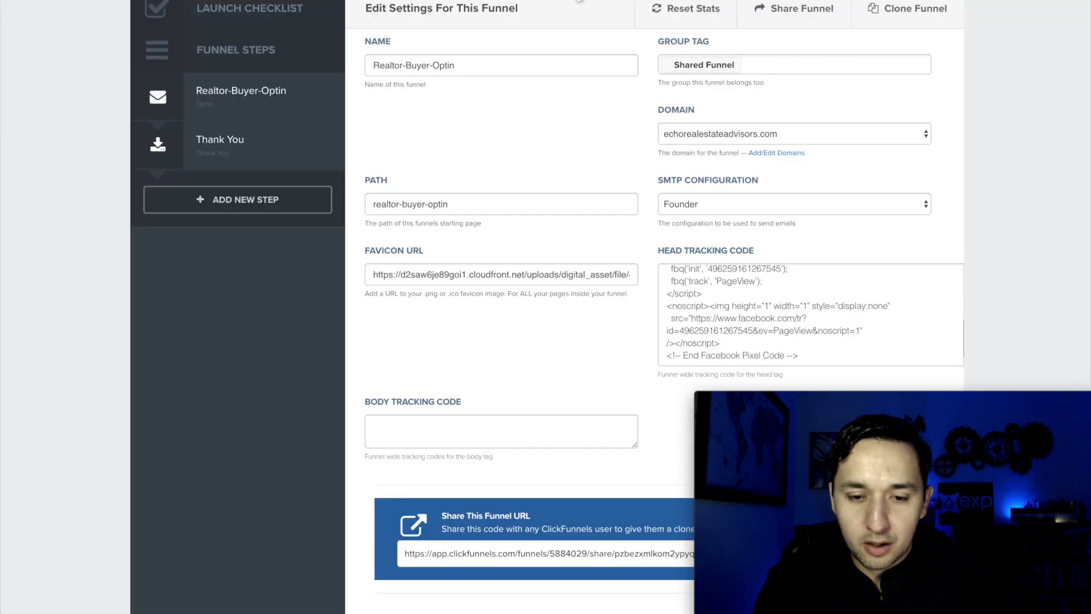
scroll(1003, 261, down, 15)
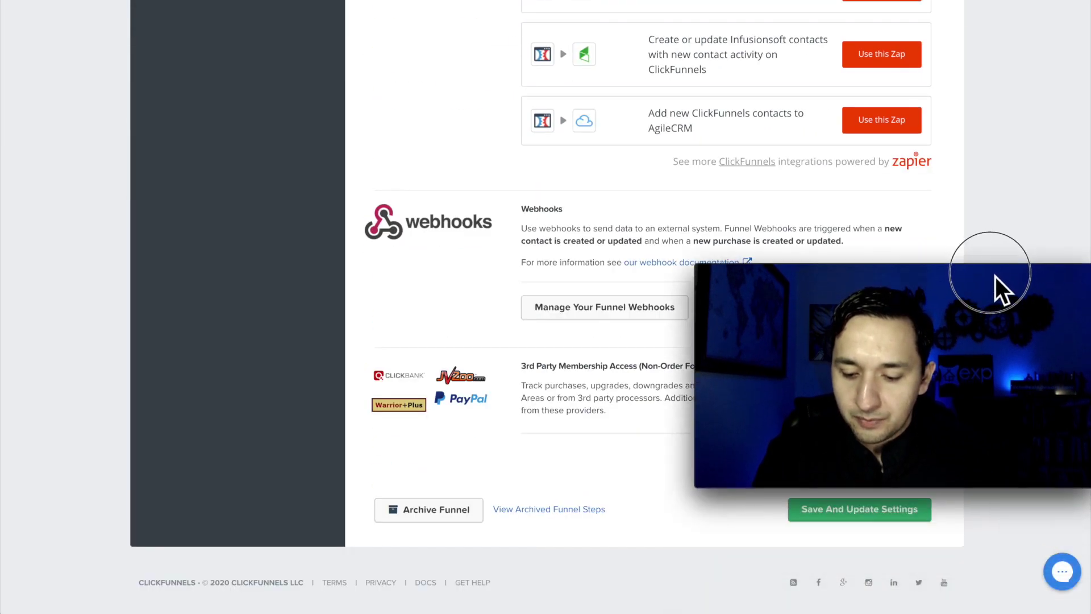
click(836, 515)
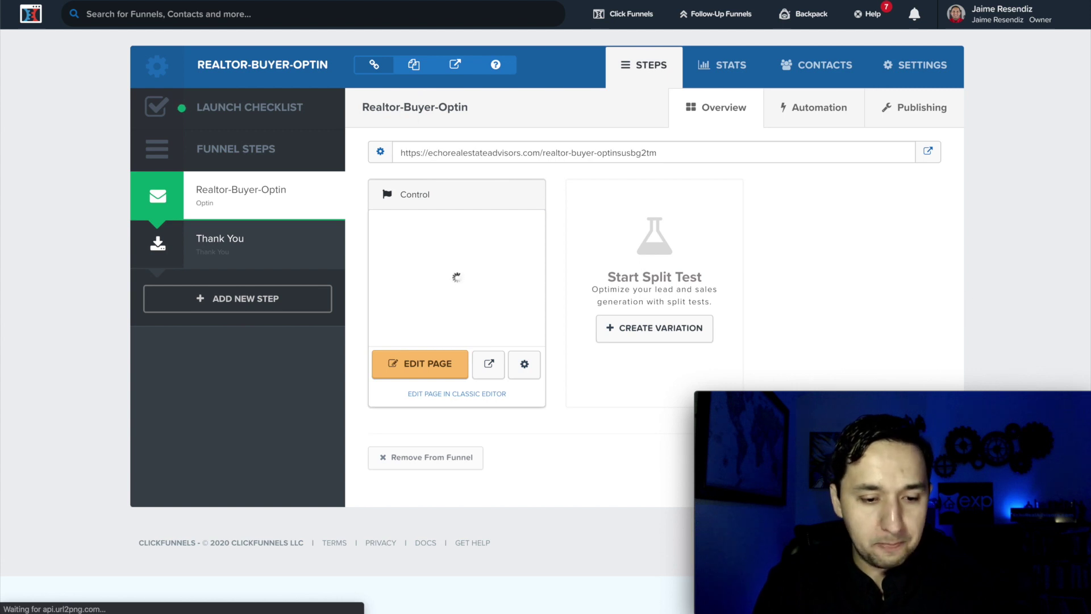
Paste the Realtor-Buyer-Optin page URL into the base-code test field and send test traffic.
click(555, 153)
key(ctrl+c)
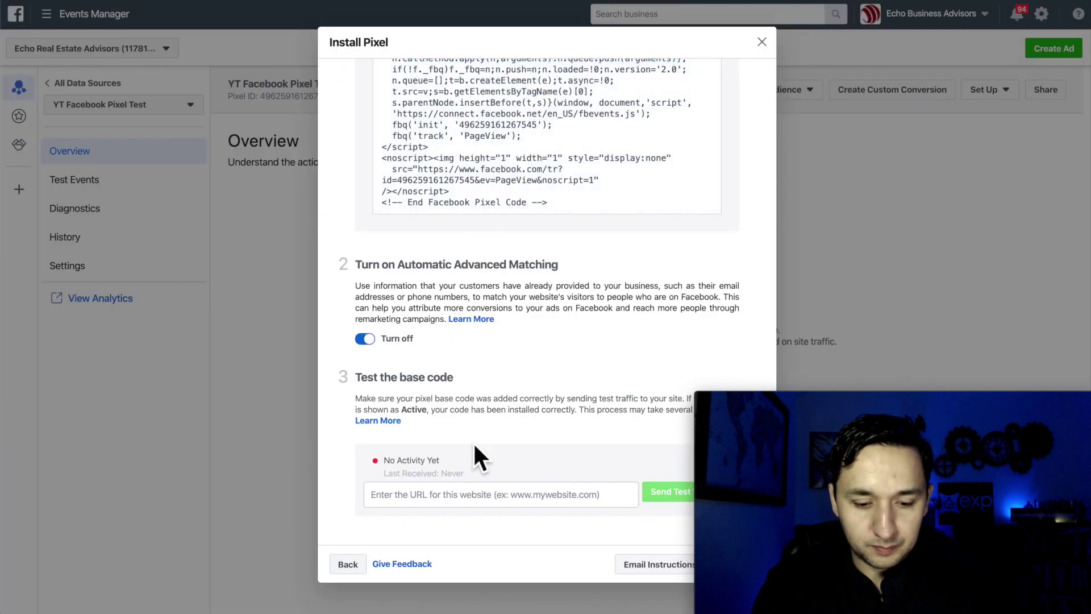
click(439, 499)
key(ctrl+v)
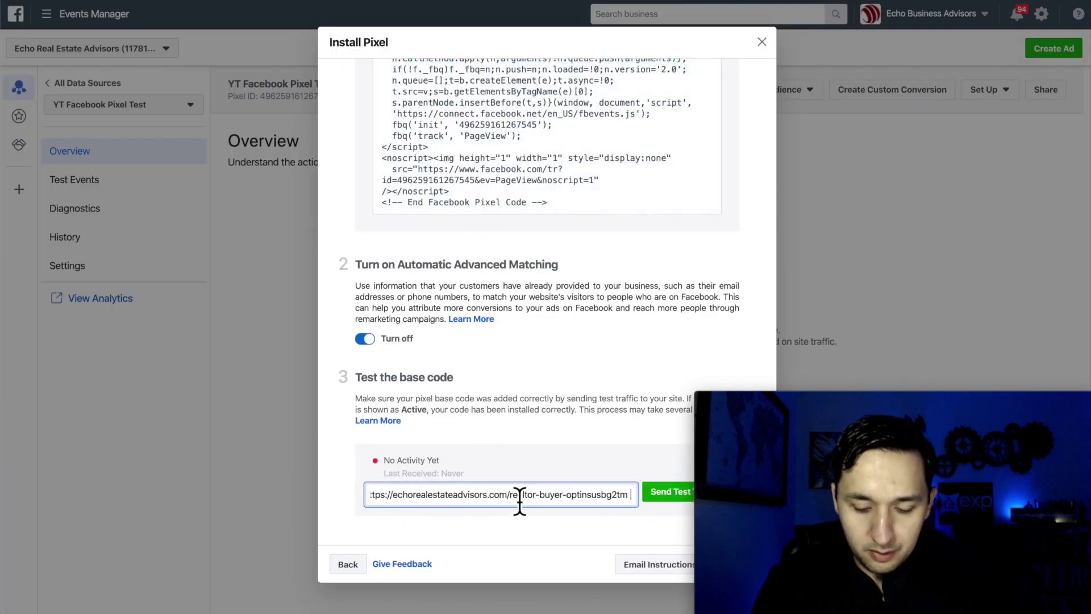
click(668, 495)
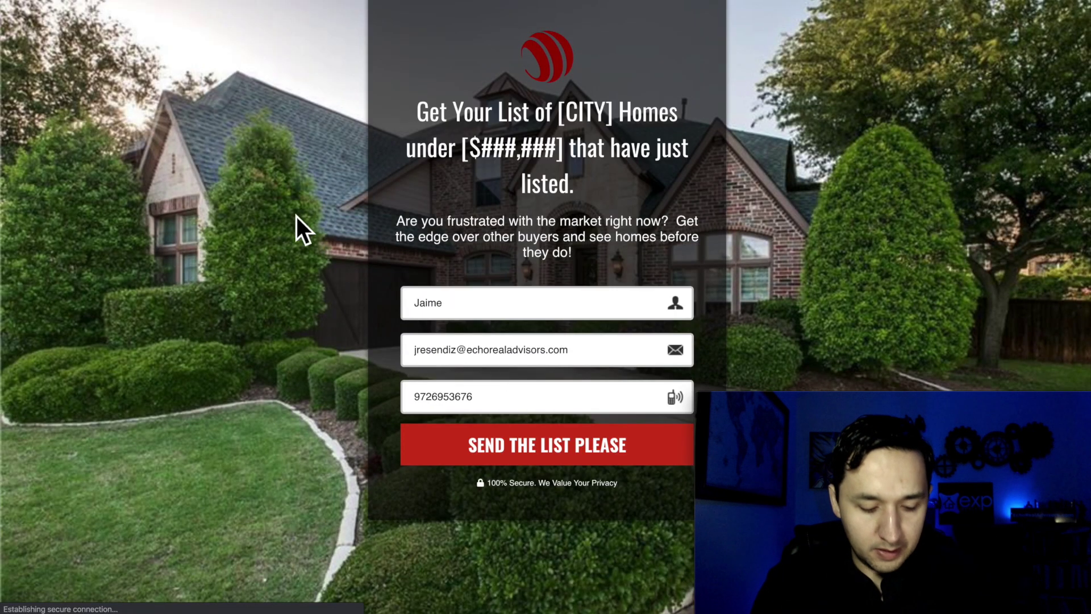
Load the opt-in page URL in an incognito Chrome window, then return to that window.
key(super+shift+n)
key(super+v)
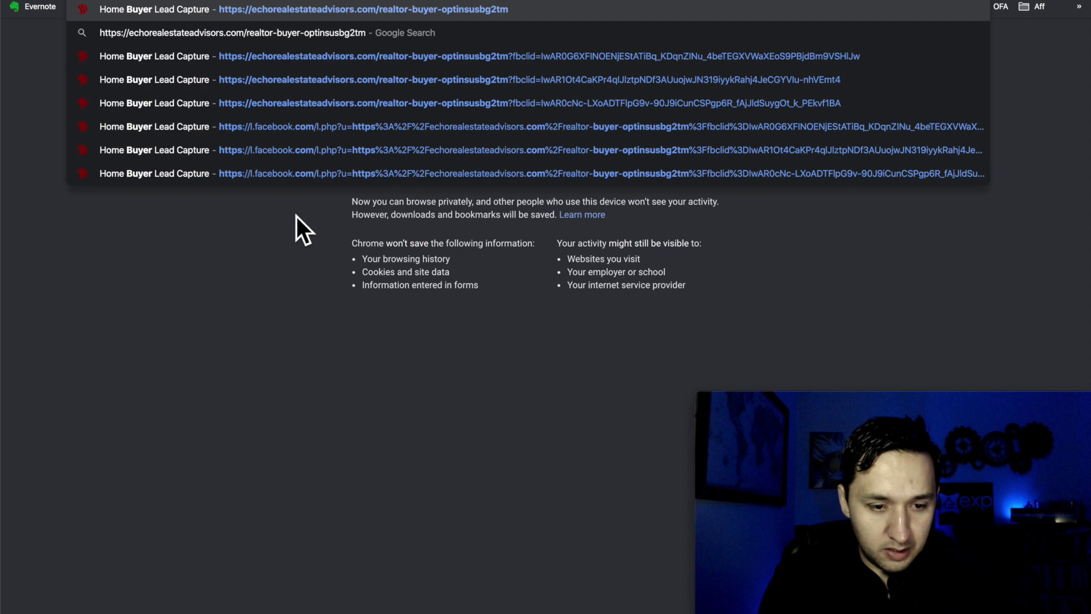
key(Return)
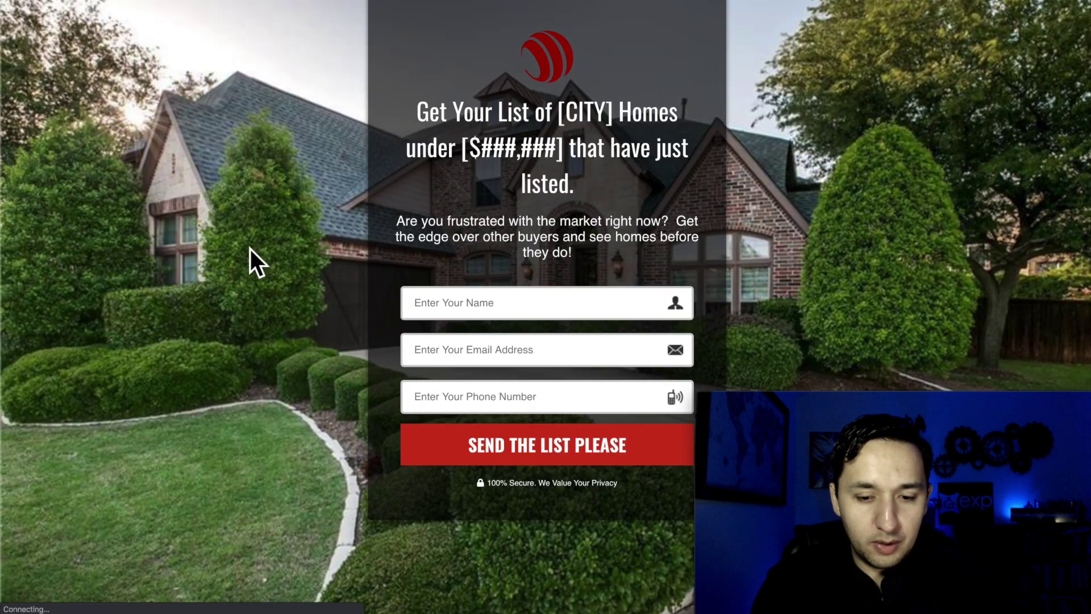
key(ctrl+Up)
click(232, 258)
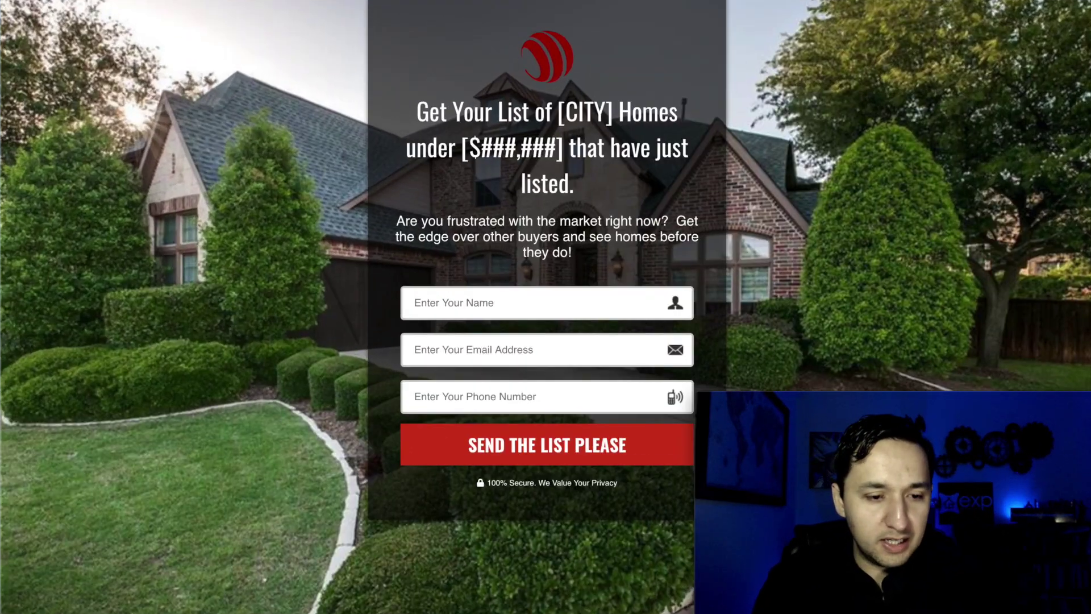
key(ctrl+Up)
click(206, 91)
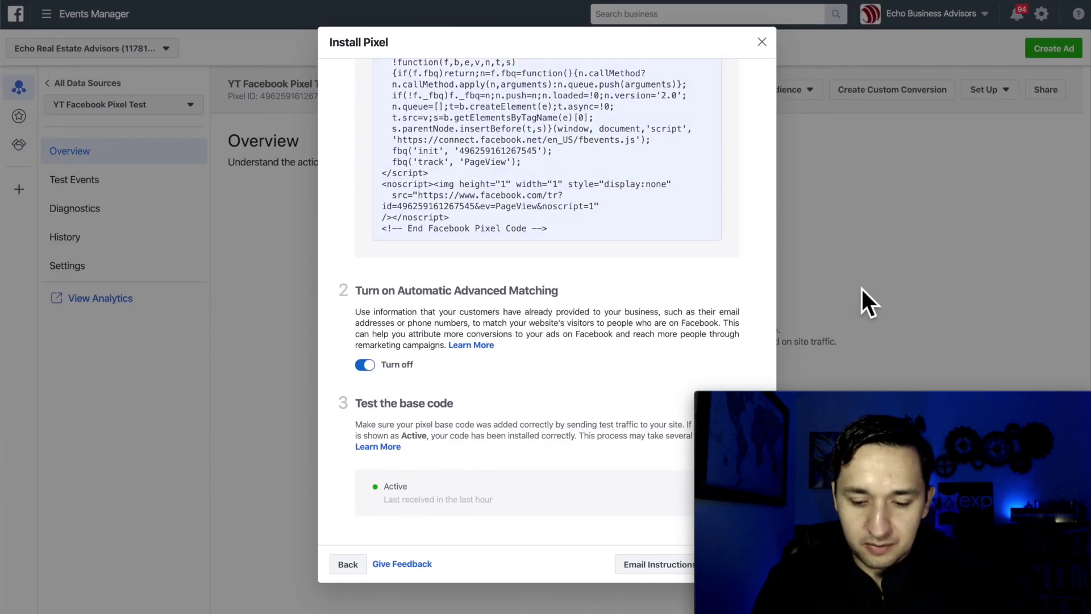
With the base code test showing Active, continue to the Add Event Code step.
drag(946, 407, 944, 339)
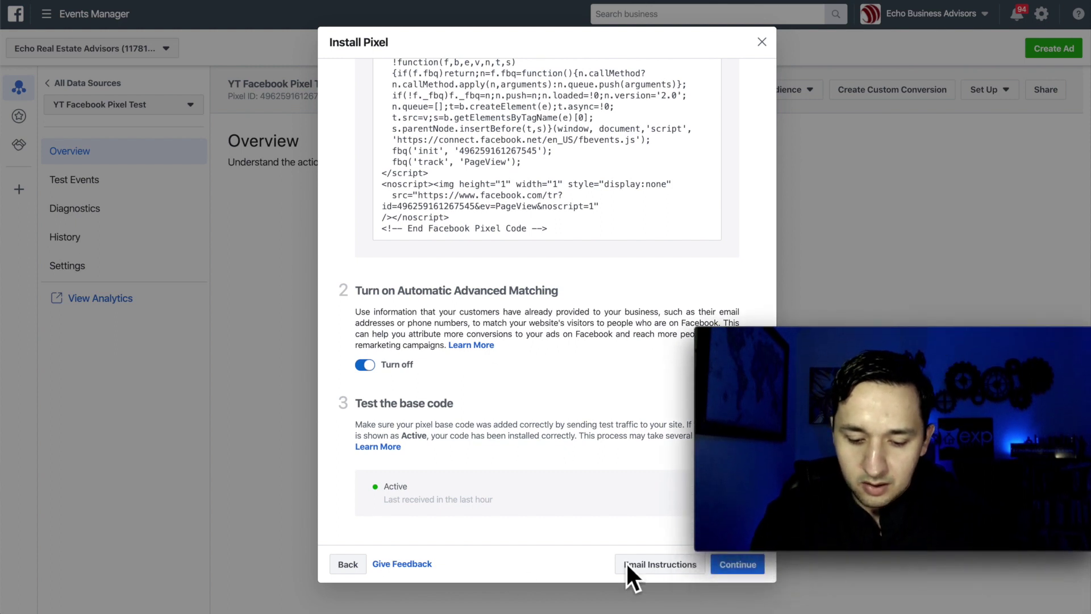
click(731, 565)
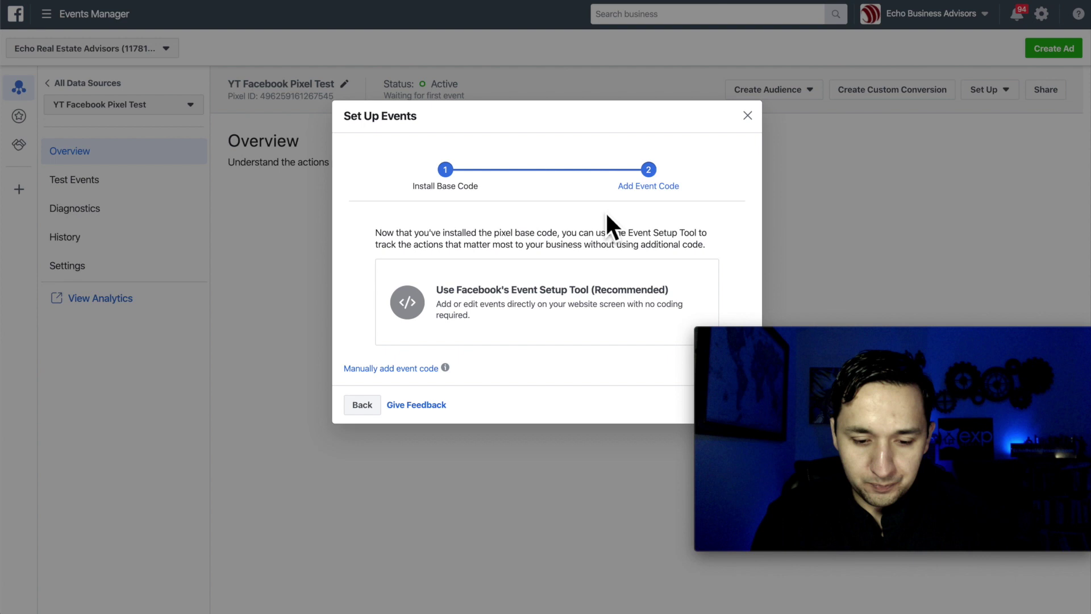
click(965, 335)
drag(964, 336, 967, 405)
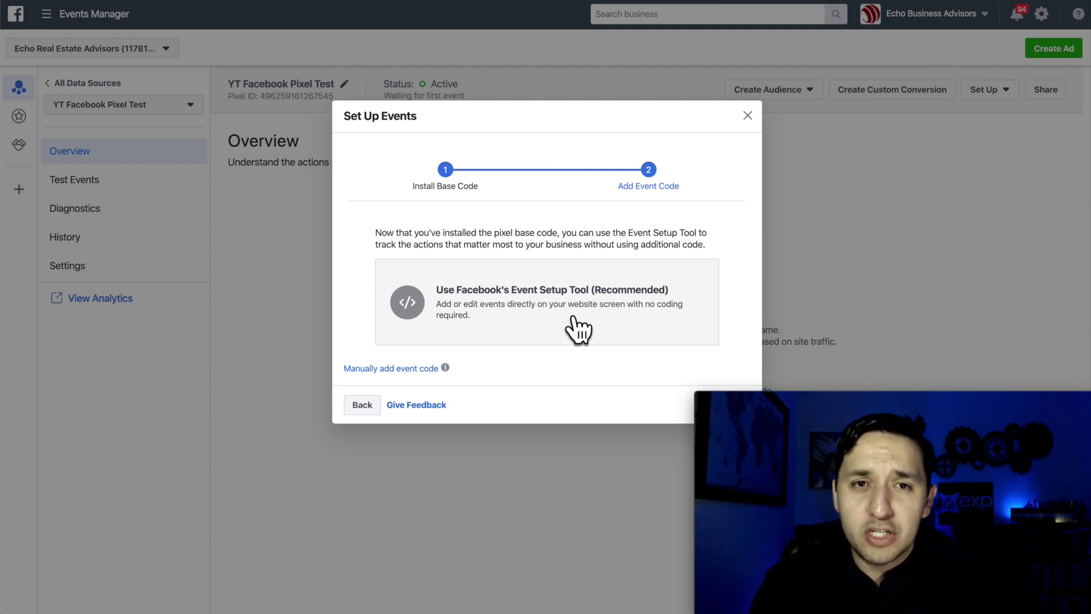
Choose the Event Setup Tool and open the pasted opt-in page URL with it.
click(513, 293)
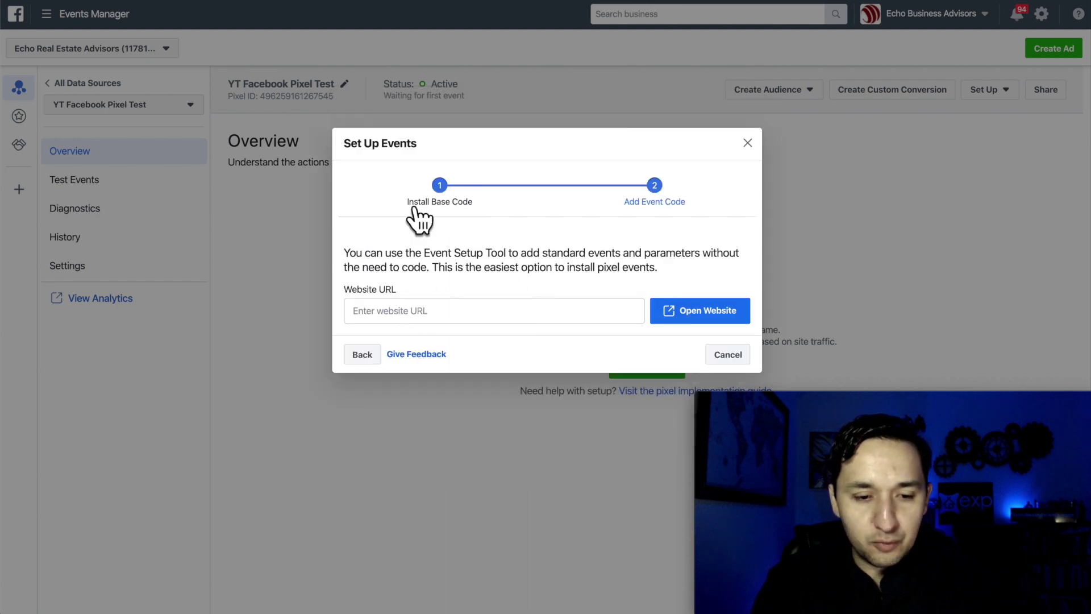
click(444, 322)
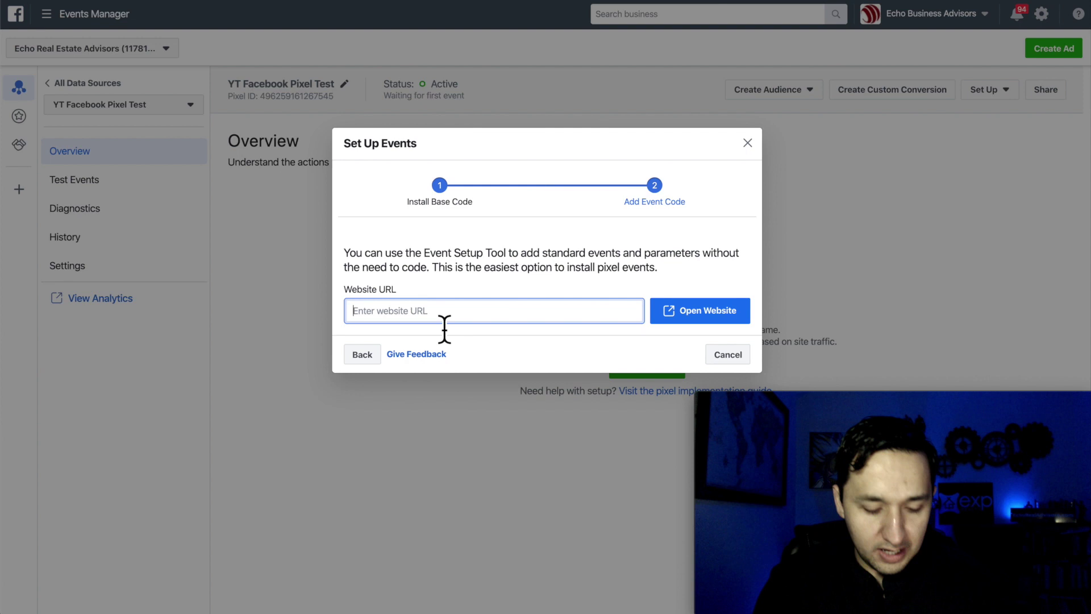
key(ctrl+v)
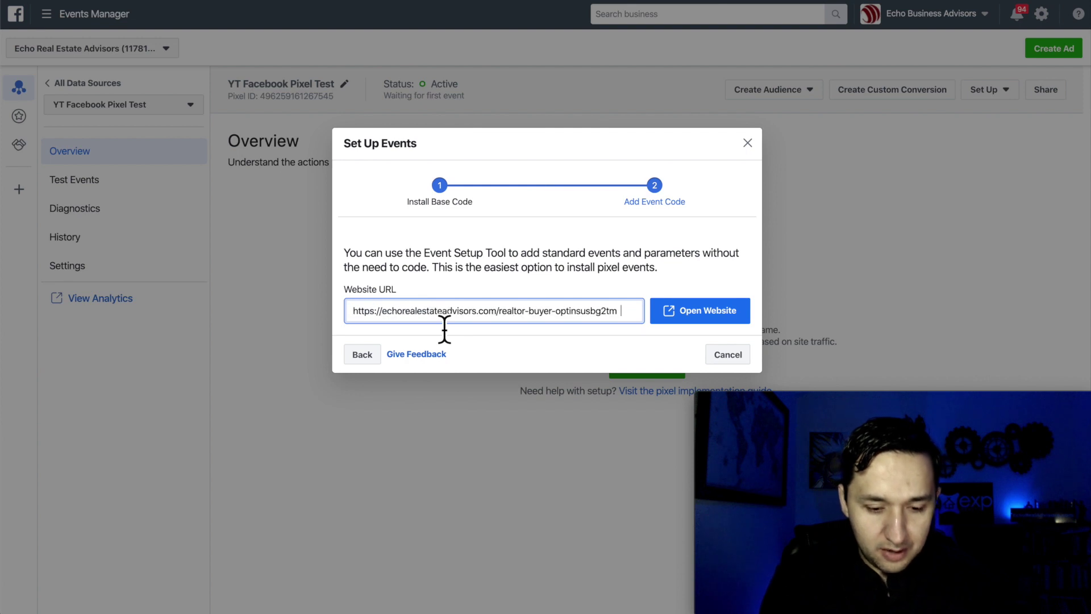
click(705, 308)
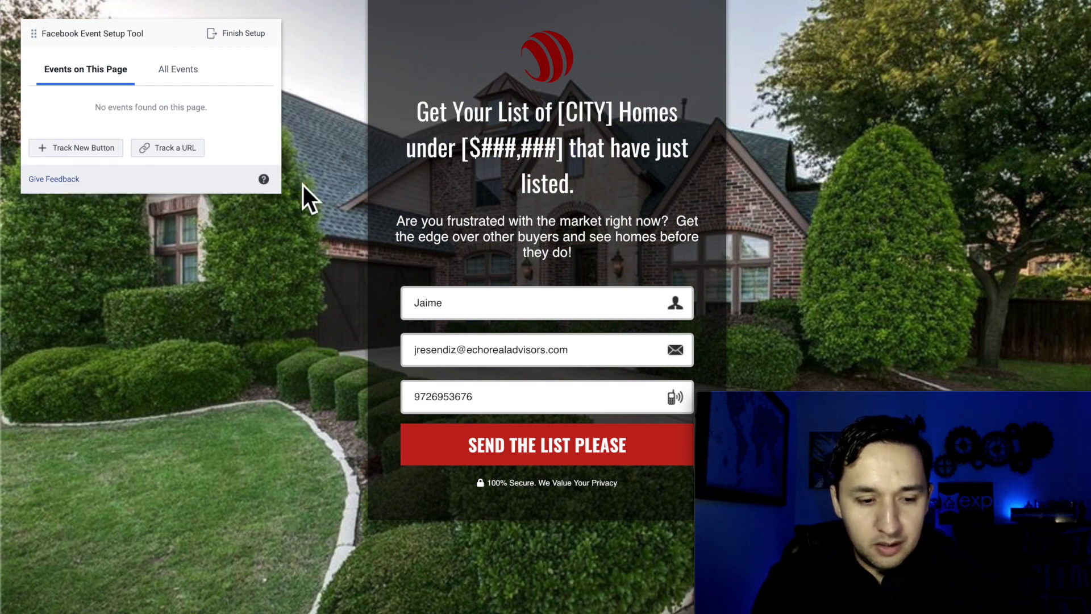
Track the SEND THE LIST PLEASE button as a Lead event.
click(75, 149)
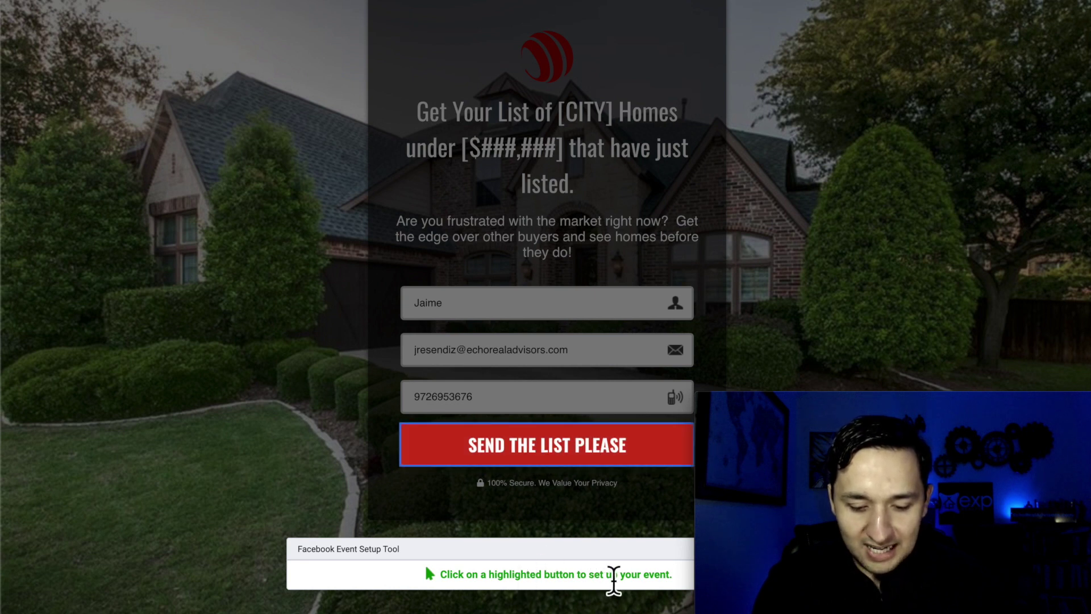
click(534, 446)
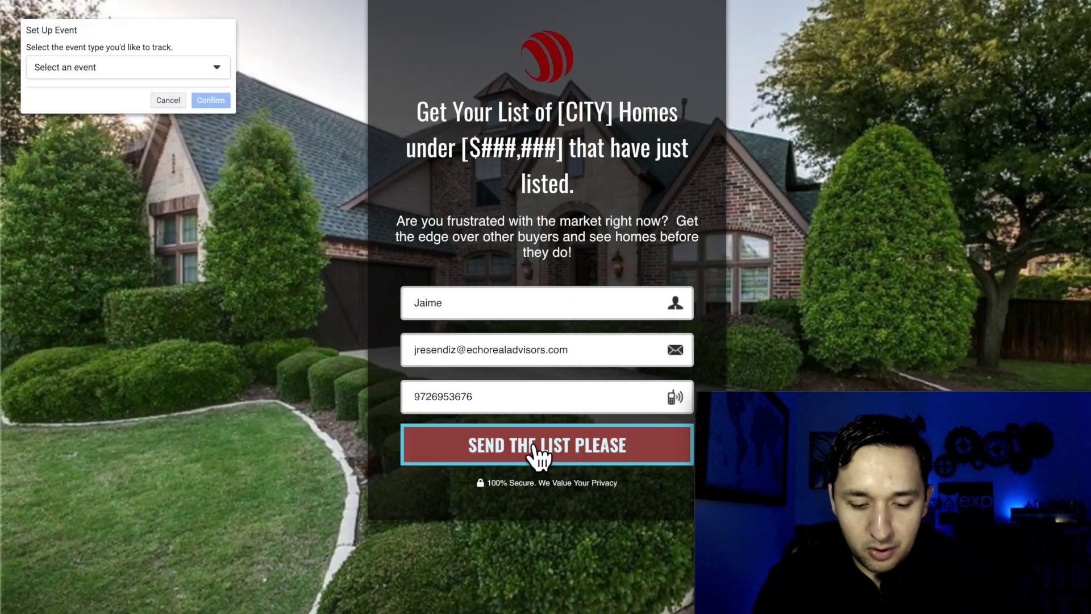
click(146, 68)
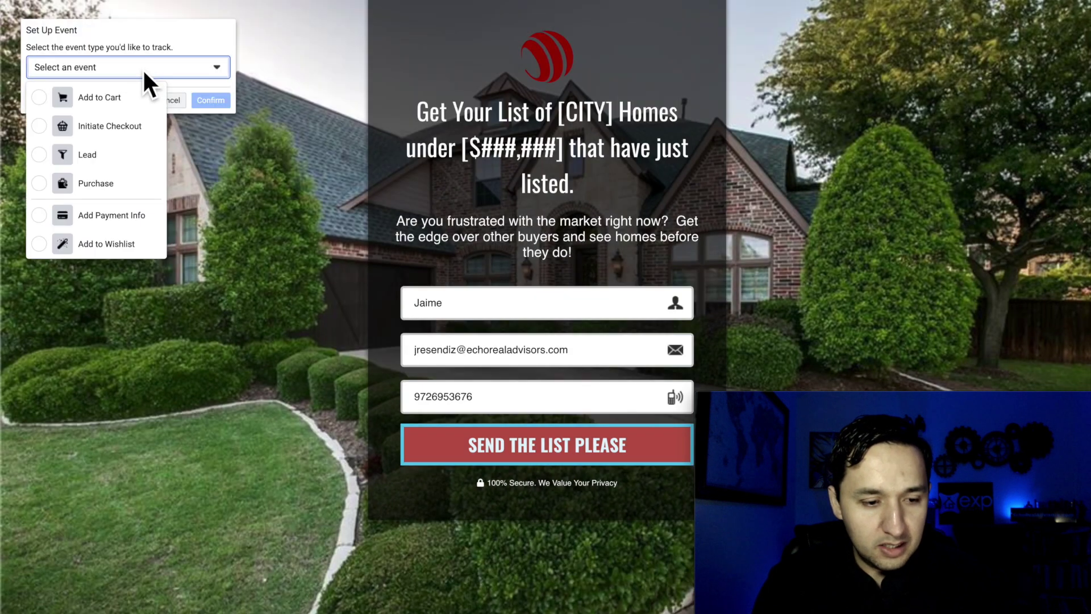
click(88, 155)
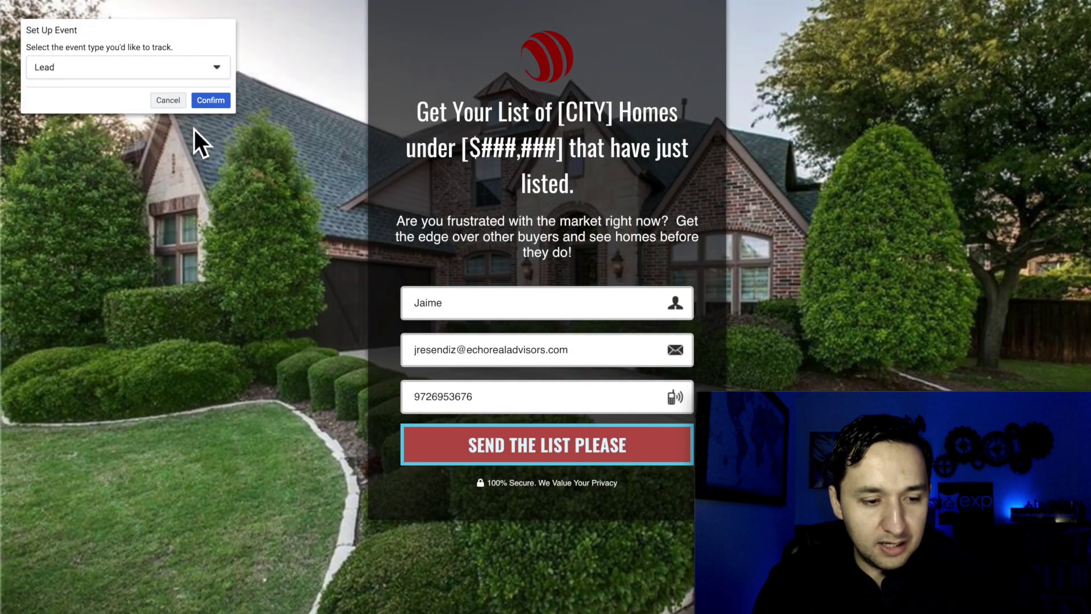
click(216, 106)
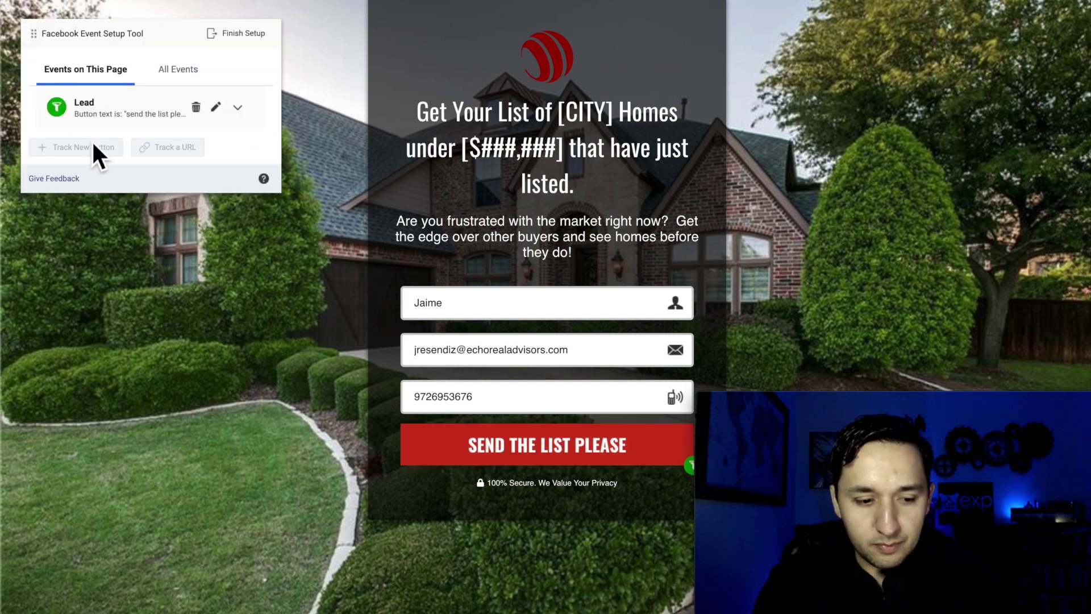
Finish the event setup and answer yes to the helpfulness survey.
click(241, 35)
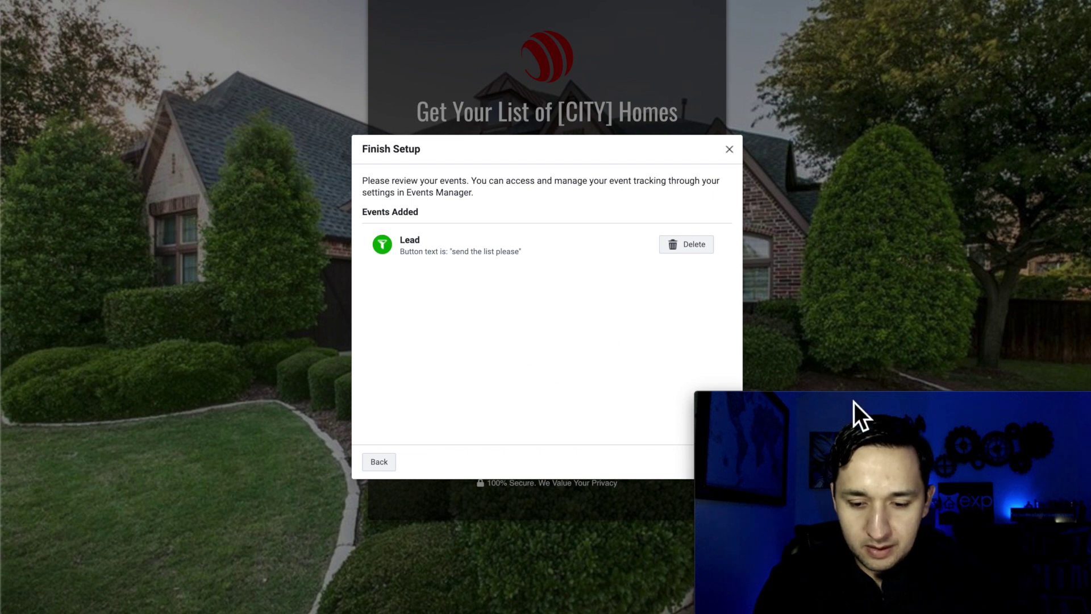
drag(861, 404, 858, 223)
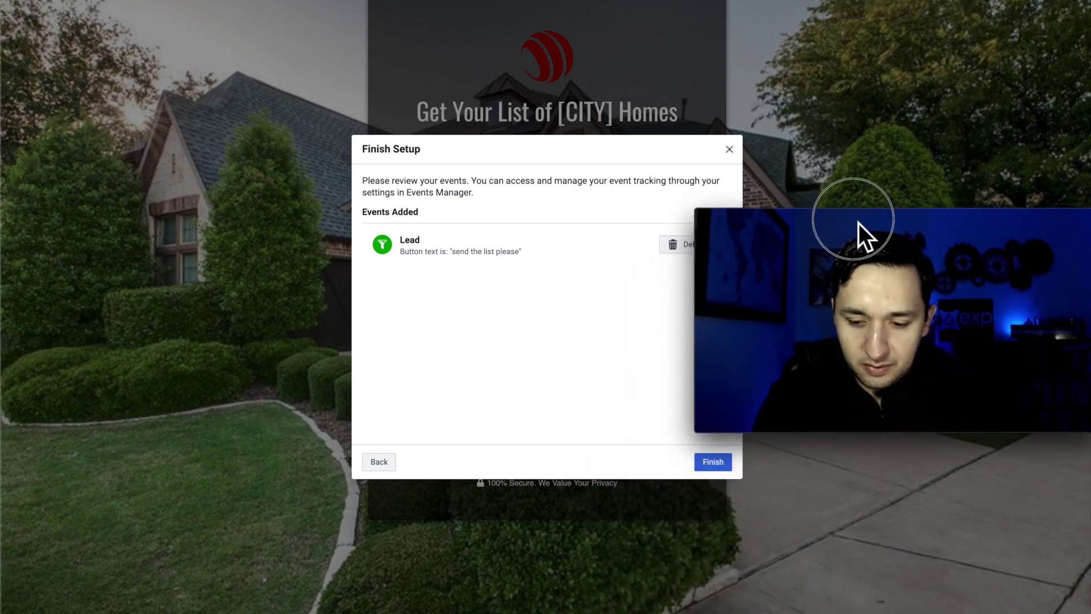
click(711, 465)
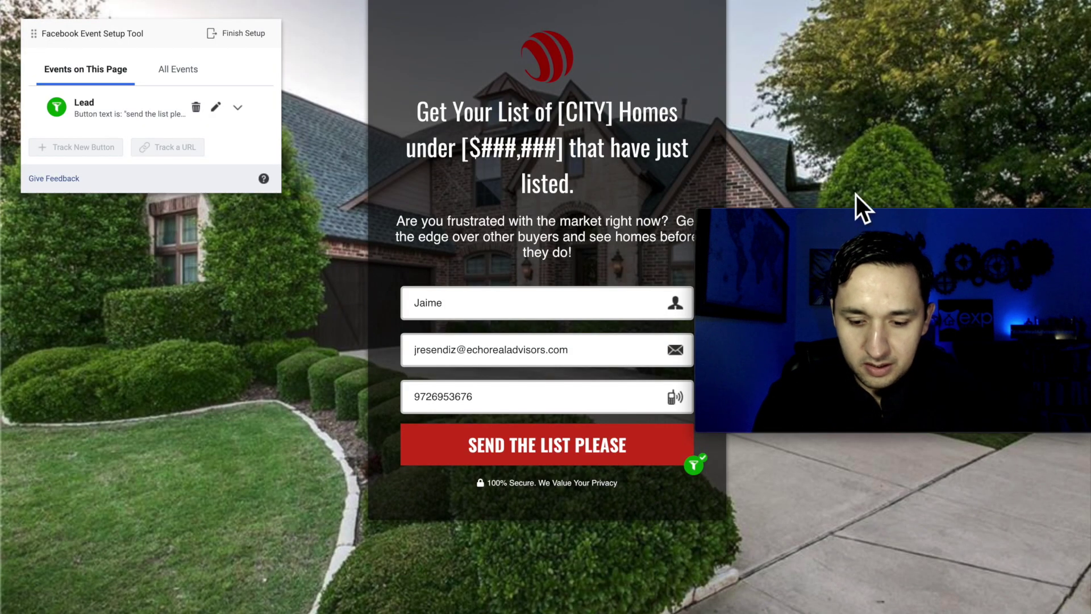
click(228, 35)
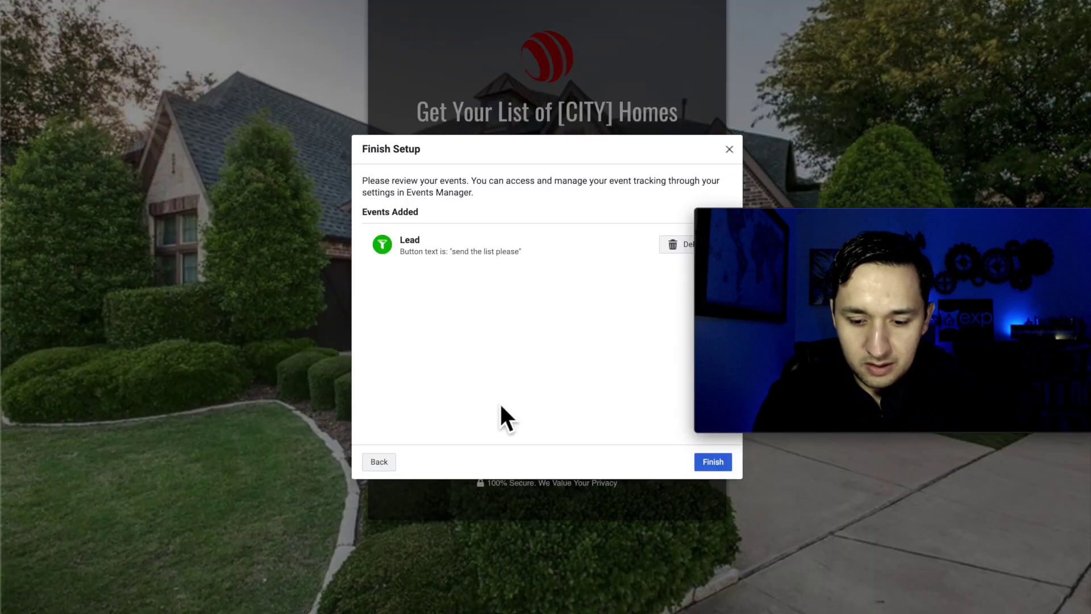
click(711, 462)
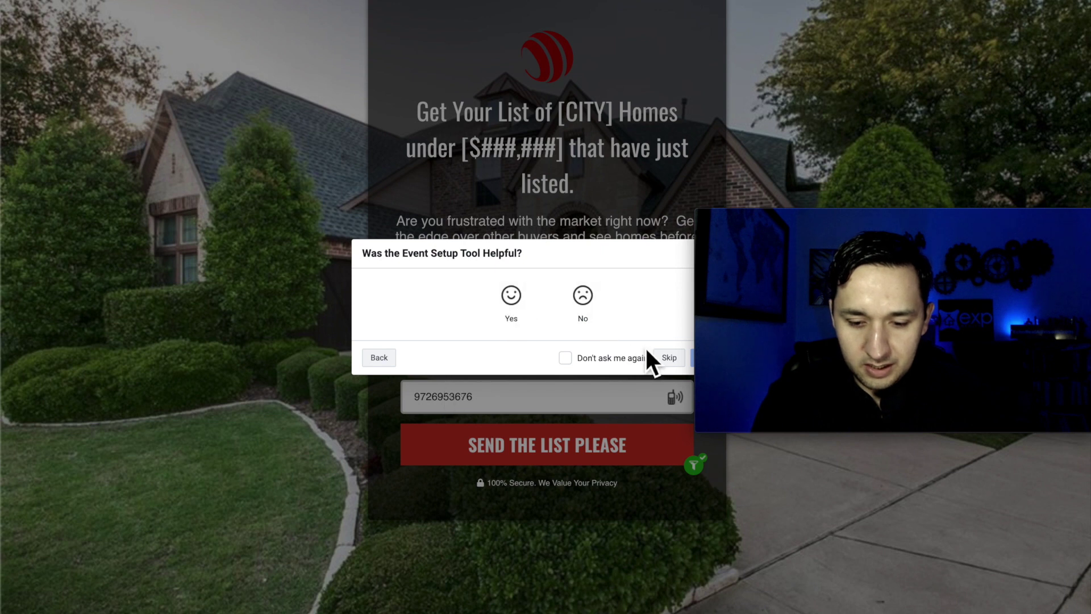
drag(850, 215, 856, 127)
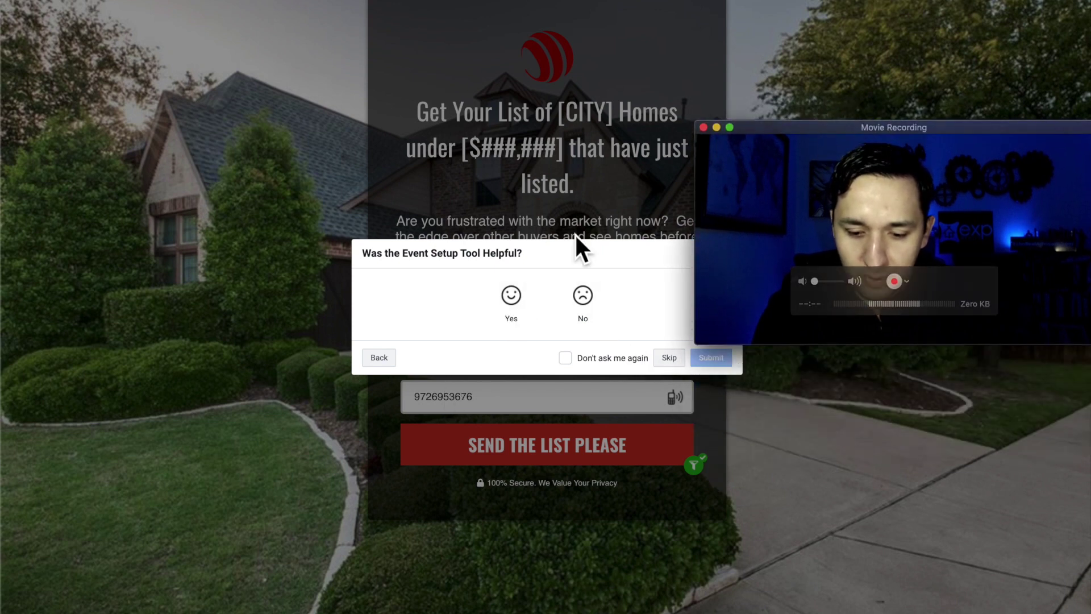
click(511, 305)
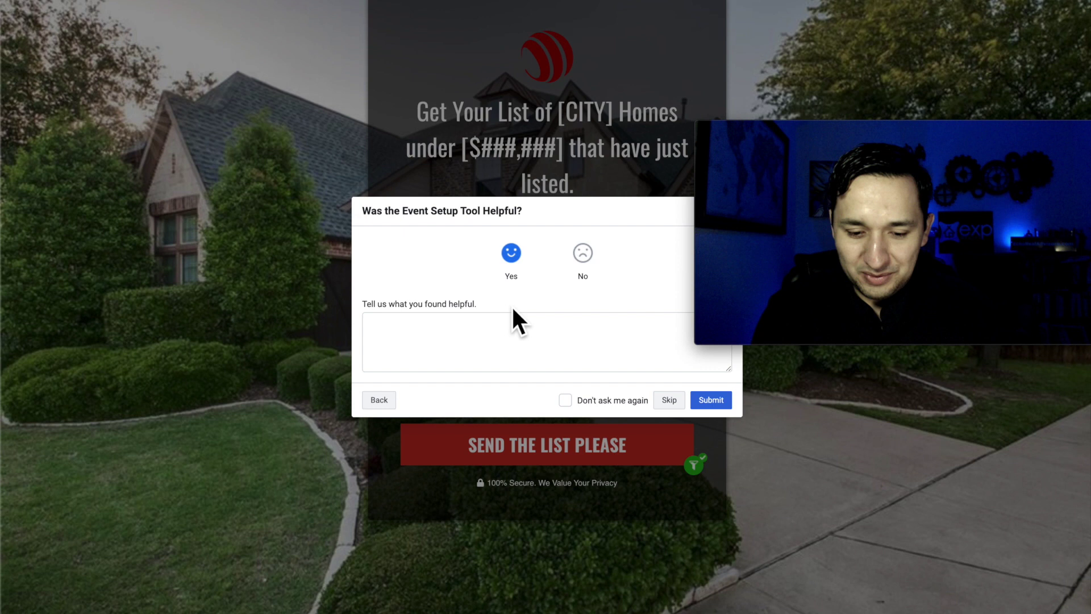
click(711, 400)
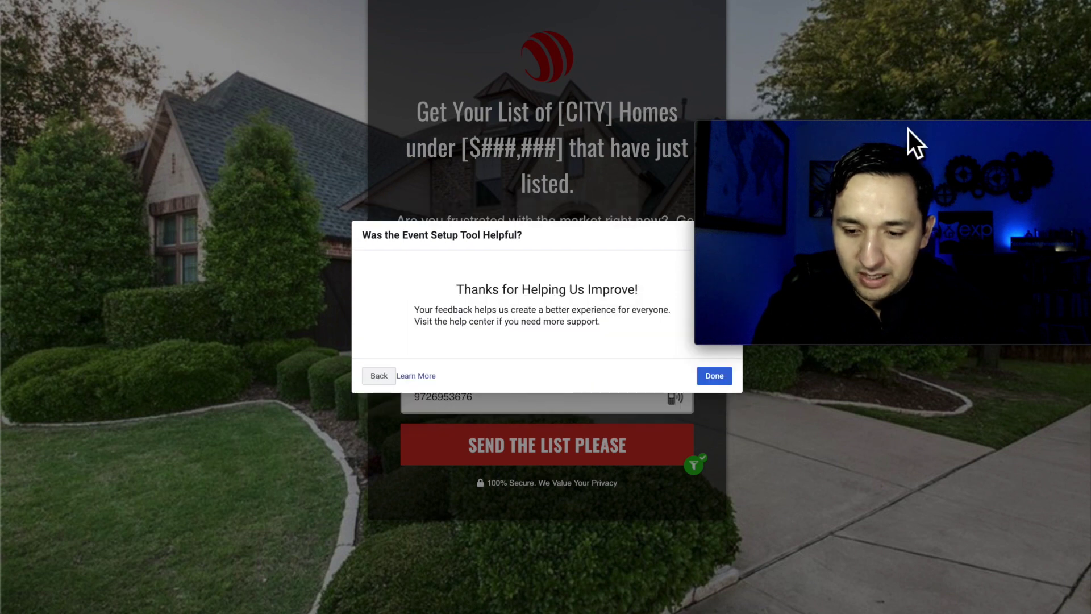
click(714, 380)
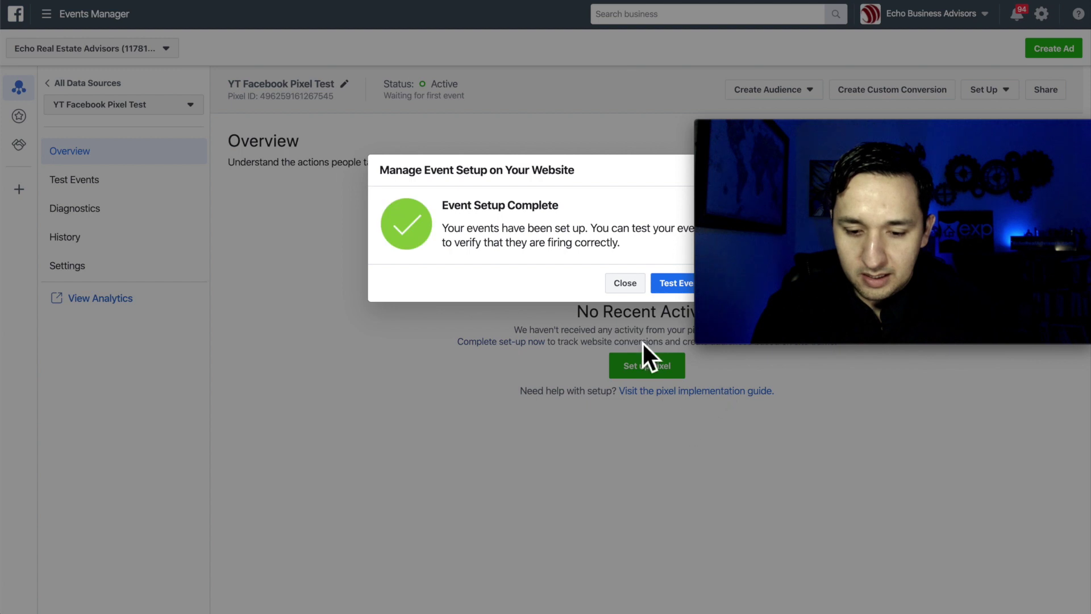
On the Test Events page, open the realtor buyer opt-in site to trigger test events.
drag(917, 129, 918, 411)
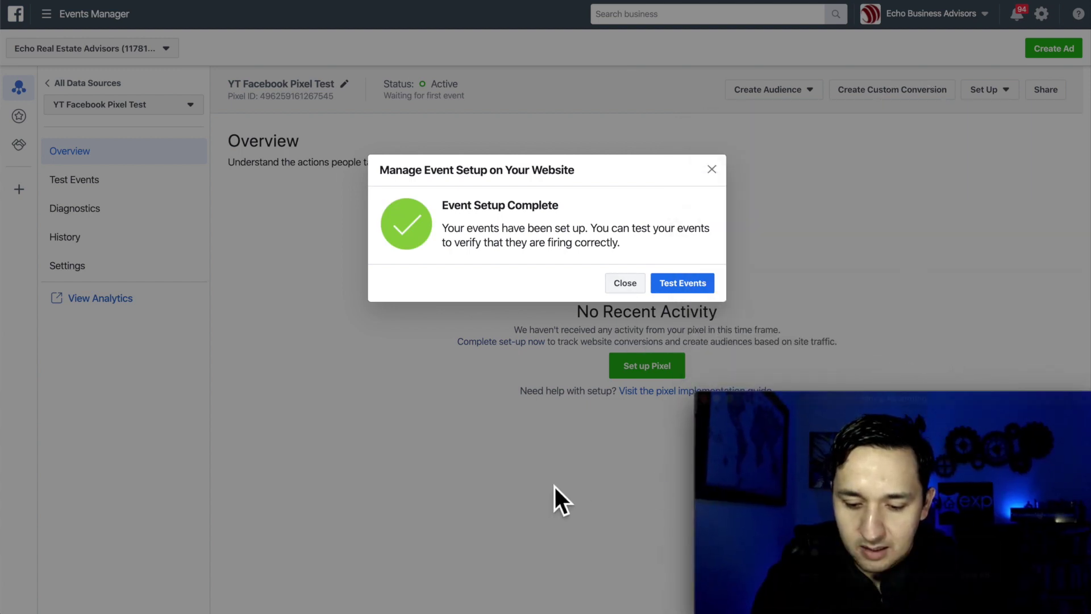
click(674, 282)
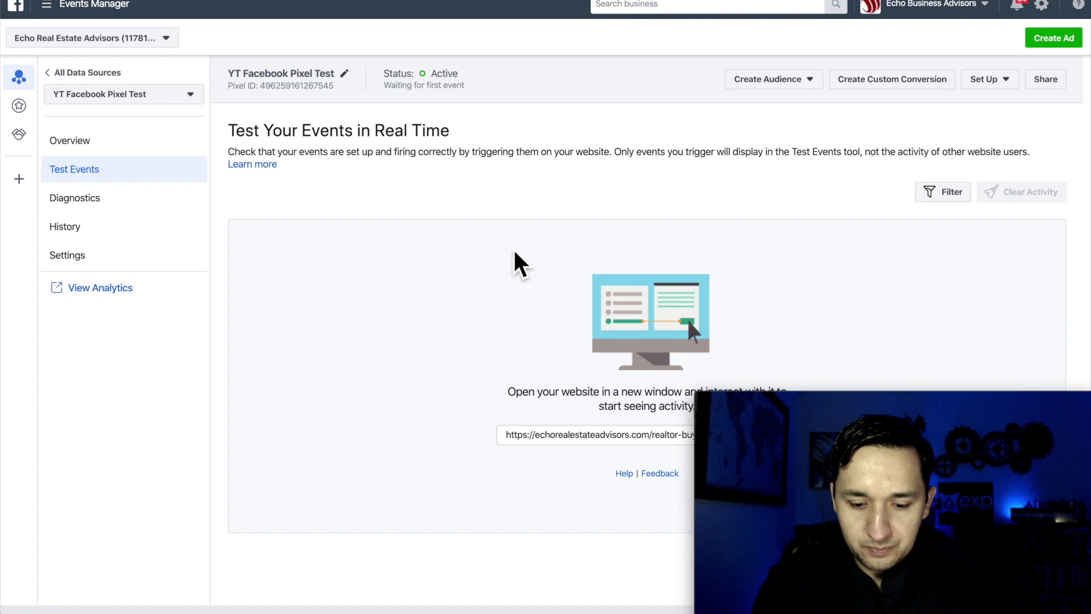
click(847, 412)
drag(843, 400, 842, 170)
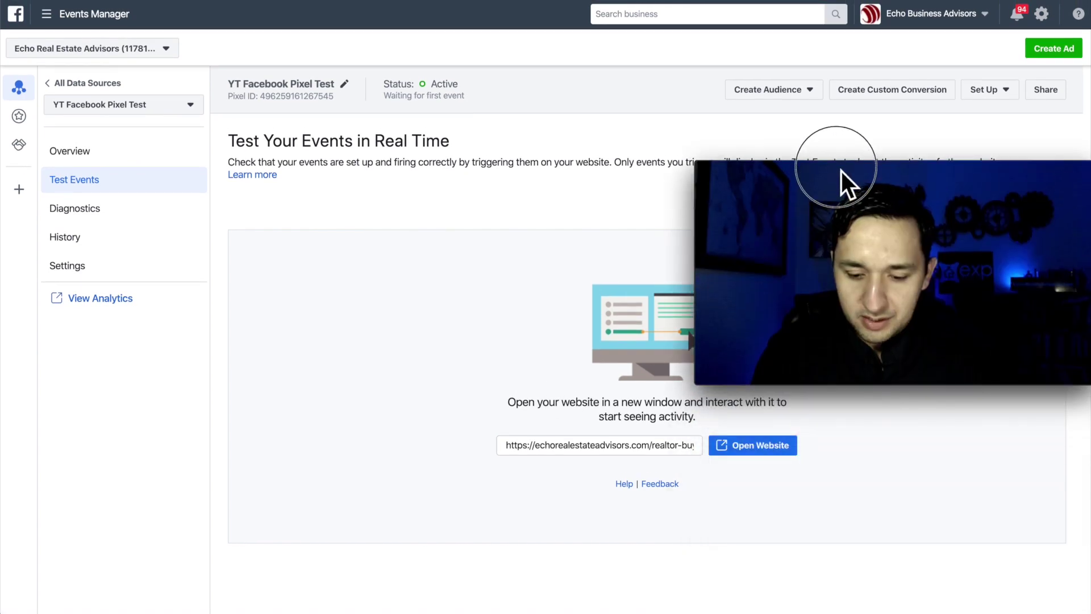
click(762, 449)
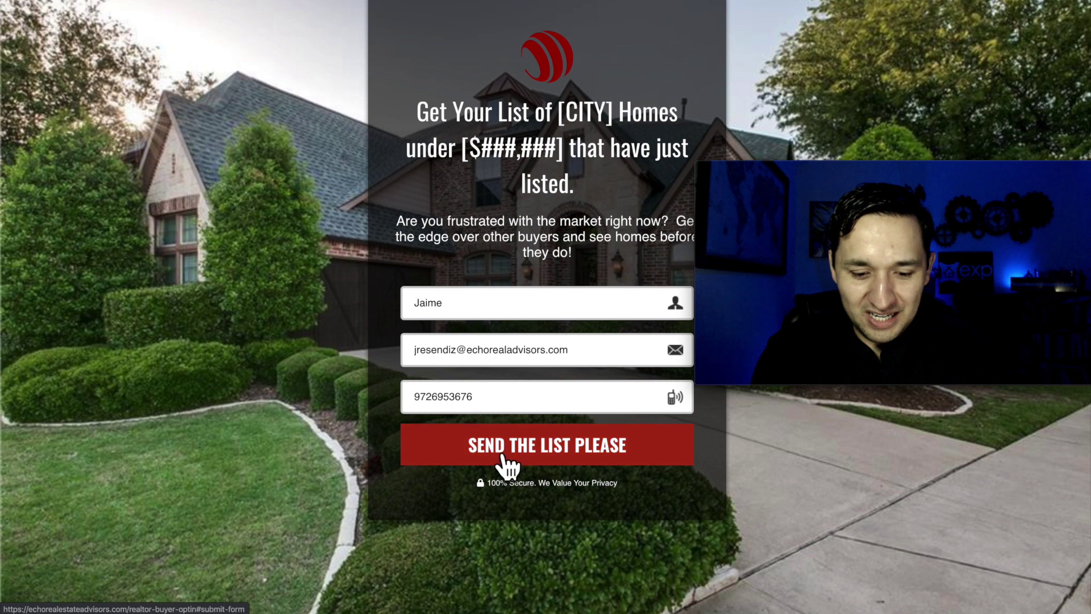
Submit the opt-in form on the funnel site so the pixel fires a Lead event.
click(503, 455)
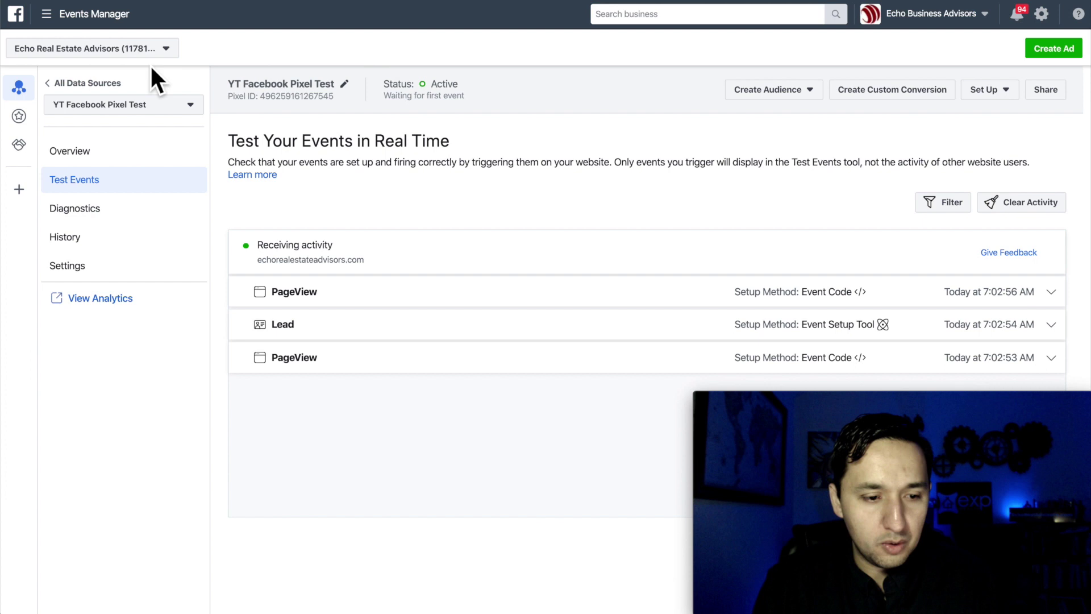
Open Custom Conversions from All Tools and begin a new conversion on the YT Facebook Pixel Test pixel.
click(88, 16)
click(115, 364)
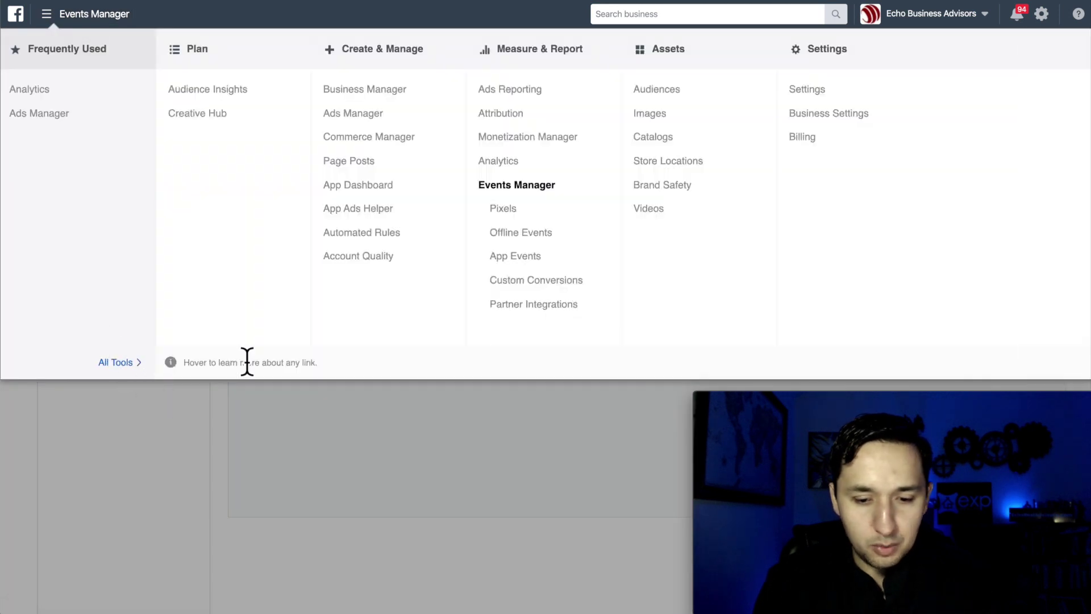
click(567, 281)
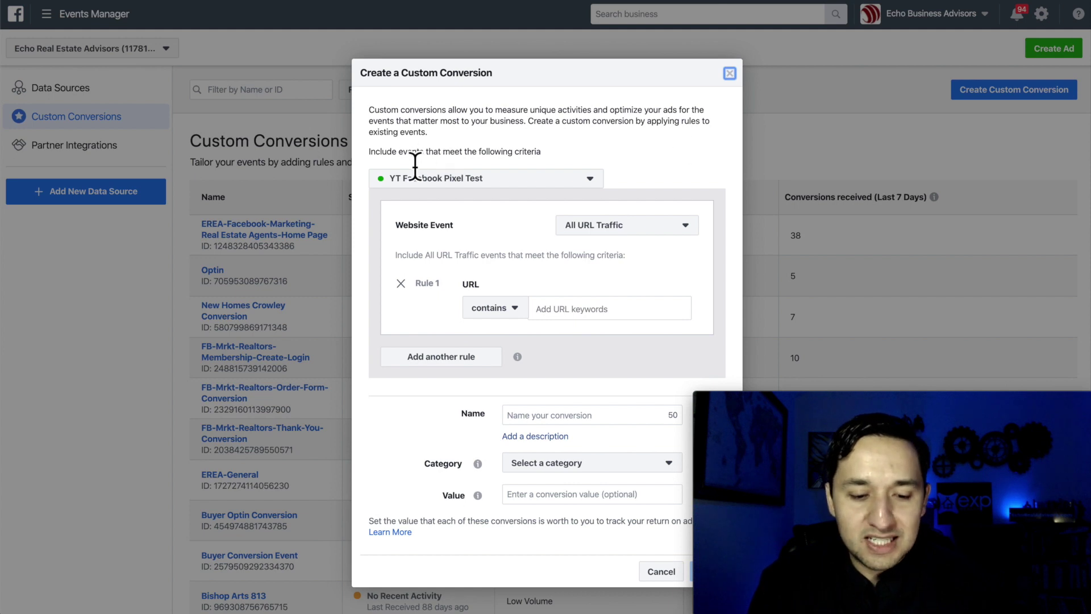
triple_click(382, 165)
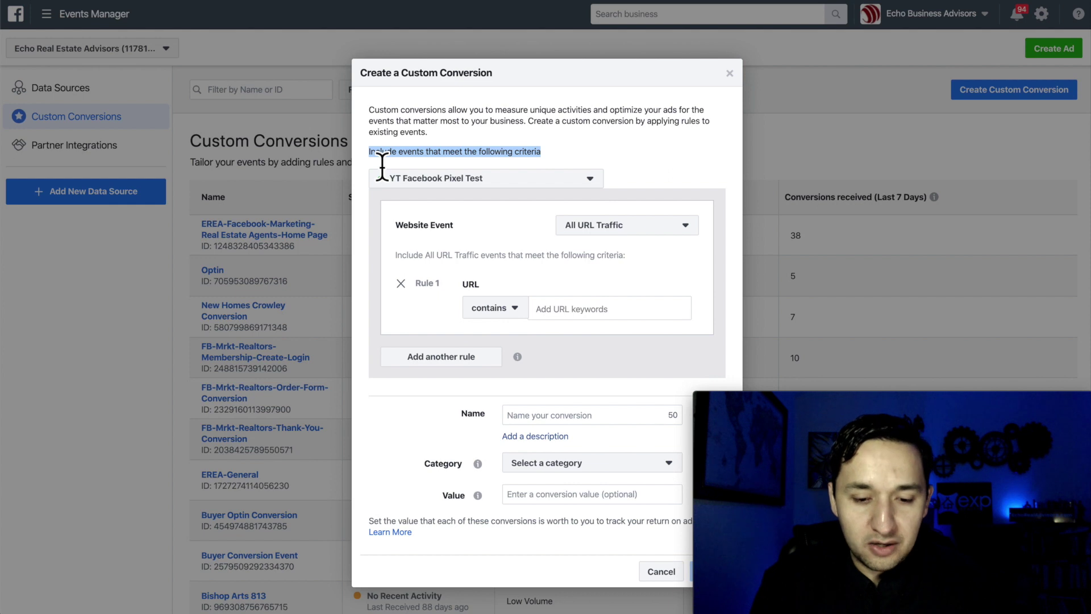
key(ctrl+Tab)
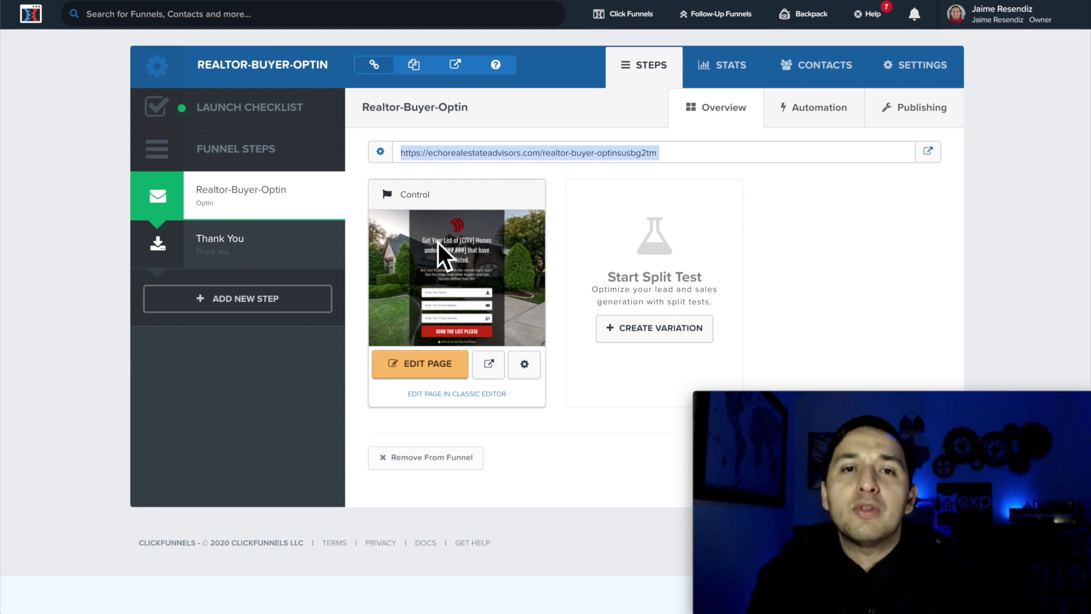
Show the funnel's Thank You step and copy its page URL from the address bar.
click(222, 250)
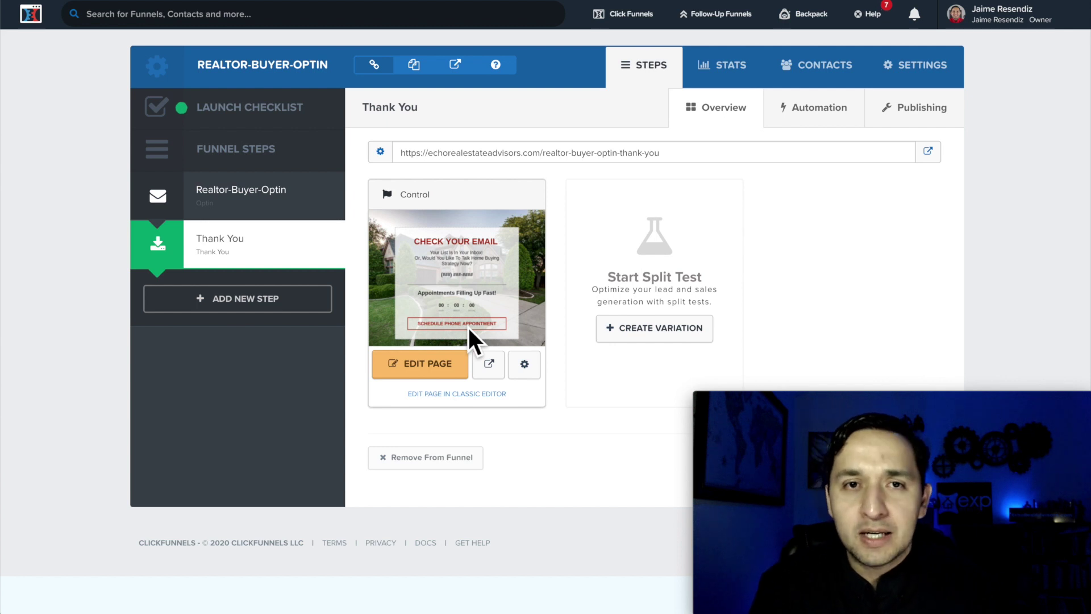
double_click(554, 153)
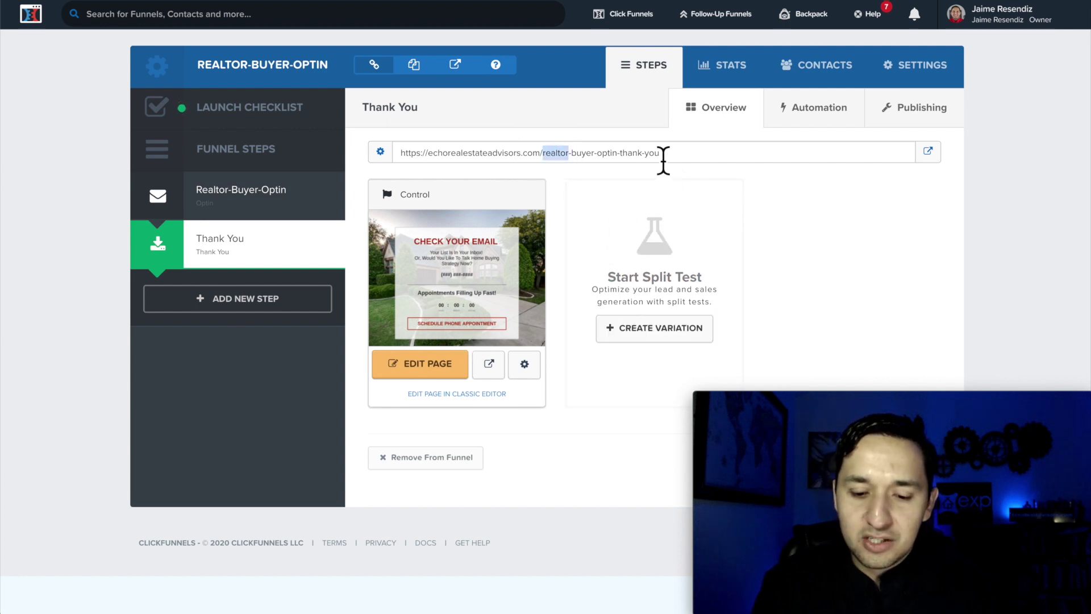
drag(655, 153, 452, 176)
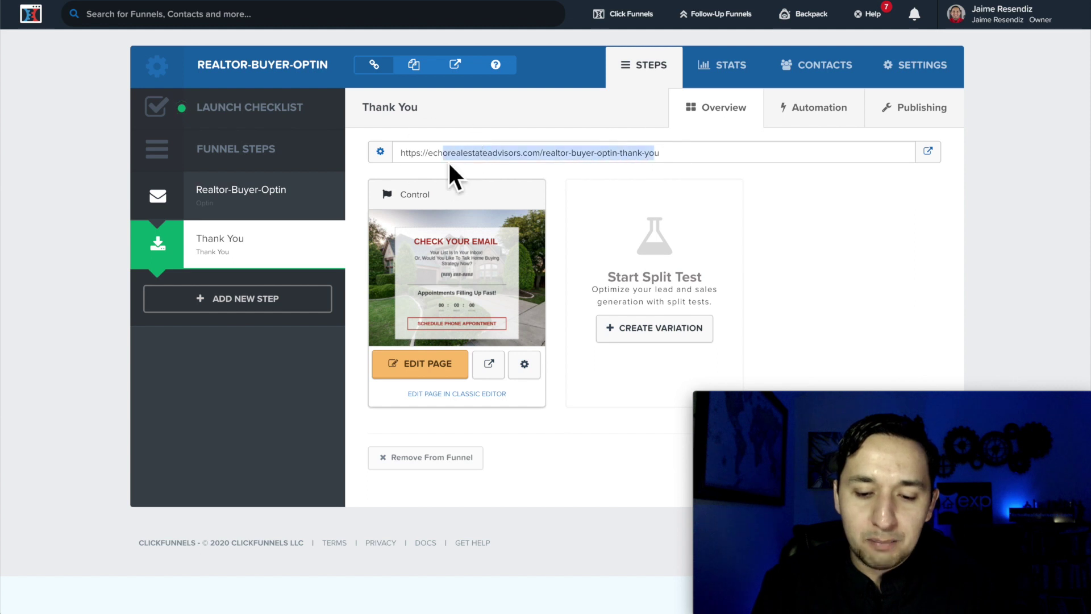
click(664, 158)
drag(664, 159, 404, 155)
key(ctrl+c)
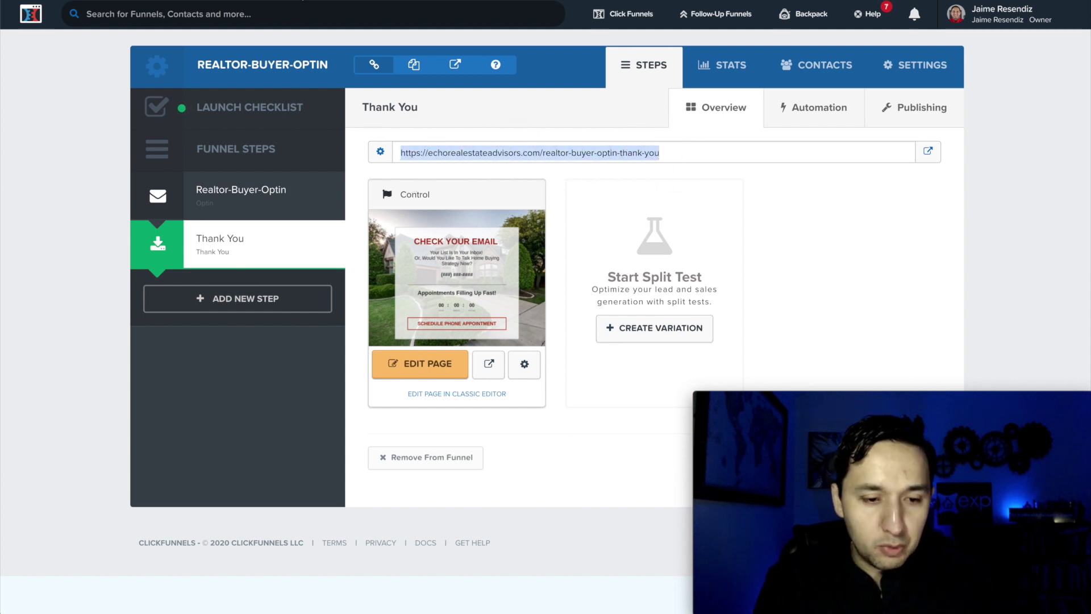
key(ctrl+Tab)
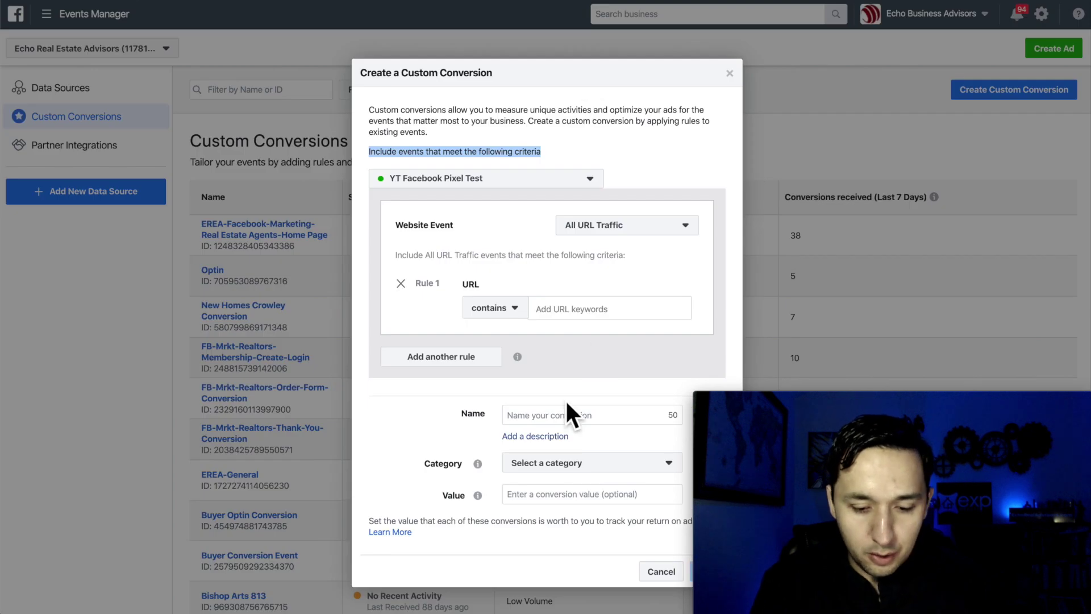
Paste the thank-you URL into the 'URL contains' rule and verify it loads in a new tab.
click(580, 310)
key(ctrl+v)
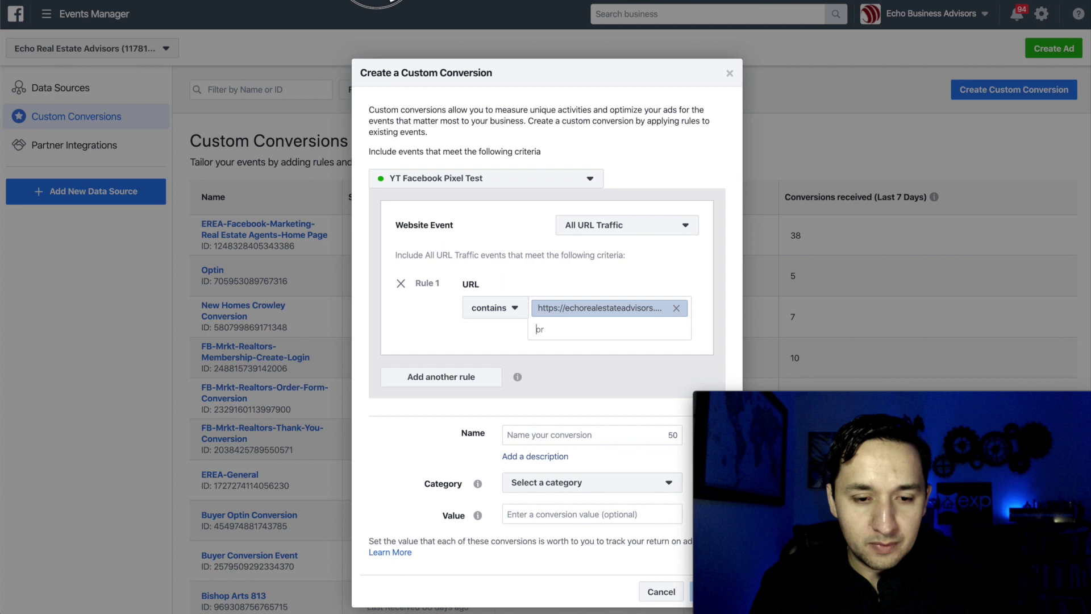
key(ctrl+t)
key(ctrl+v)
key(Return)
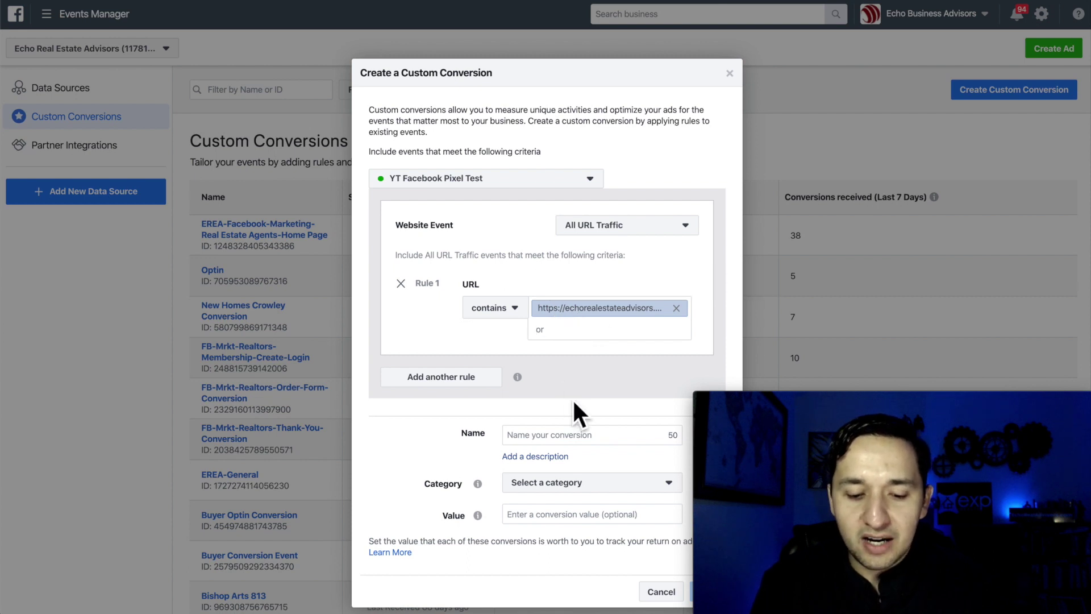
scroll(574, 402, down, 1)
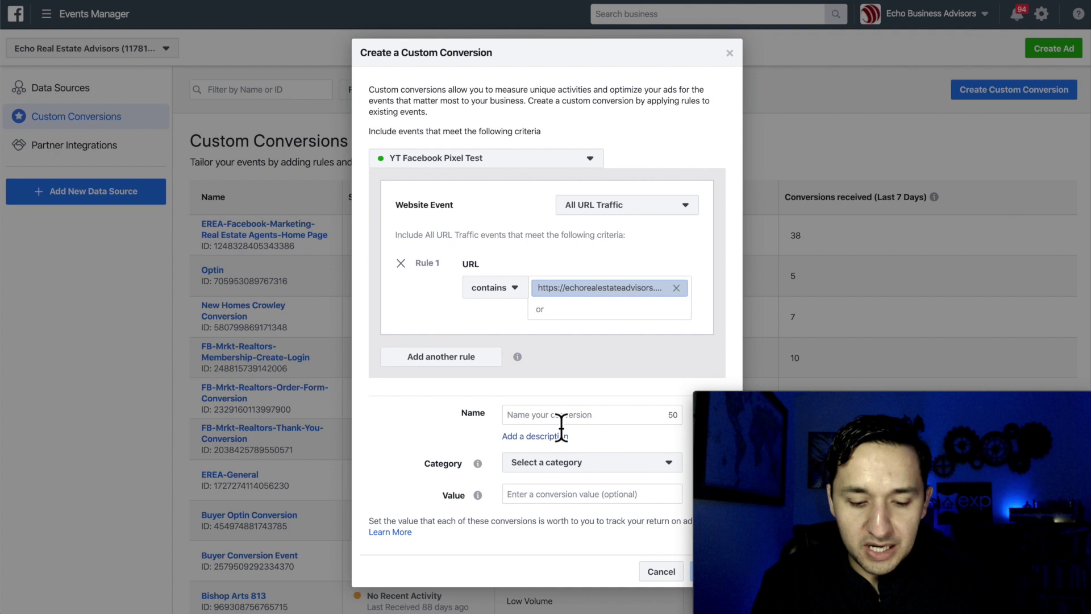
Name it 'YT Facebook Custom Conversion', set category Lead, and create it.
click(561, 424)
text(YT Facebook Custom Conversion)
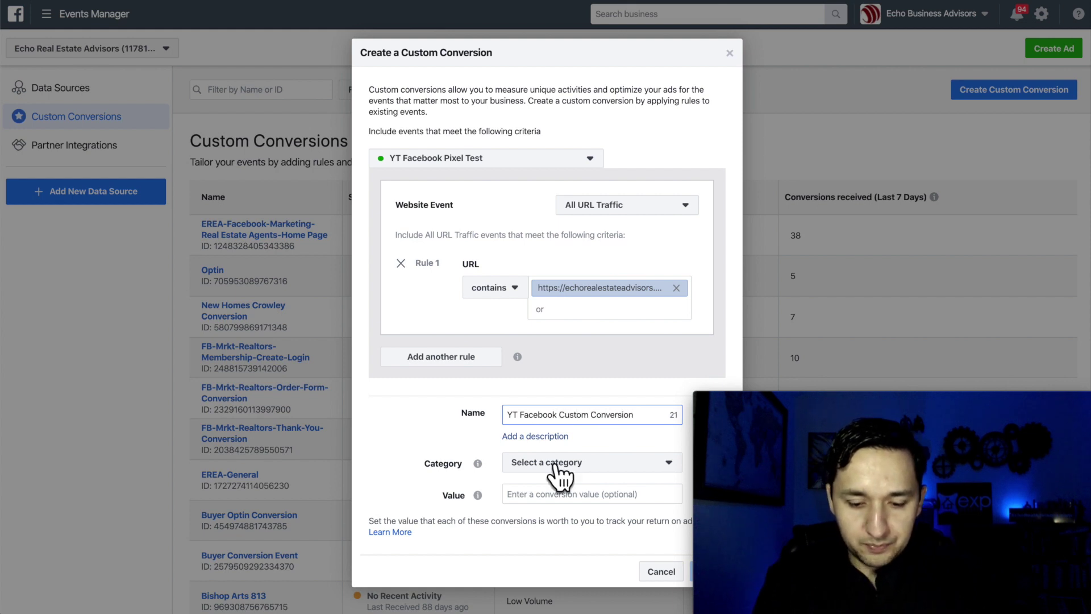
click(560, 477)
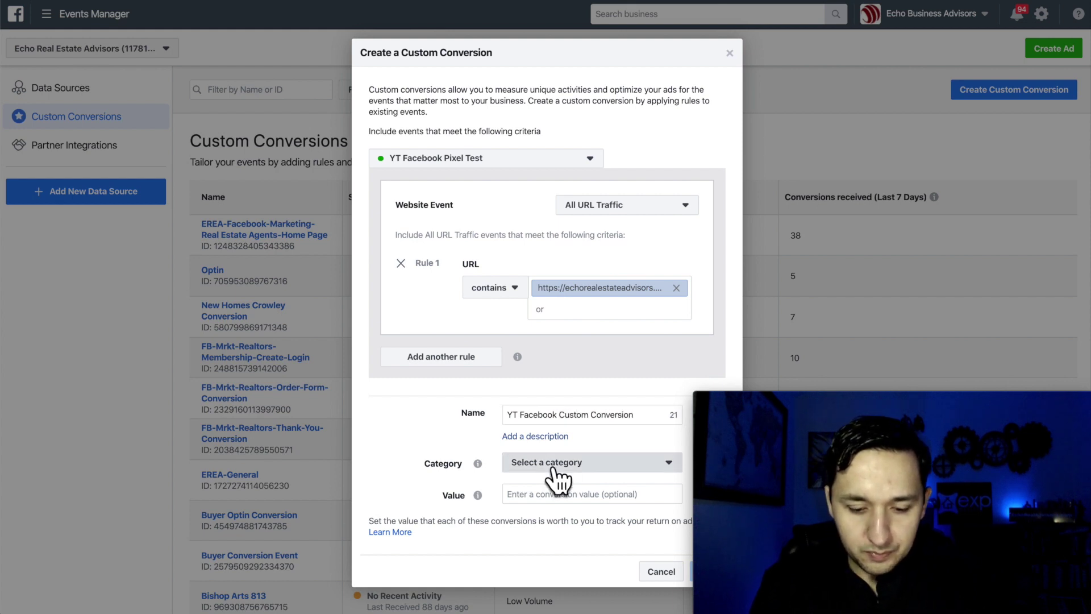
scroll(584, 417, down, 5)
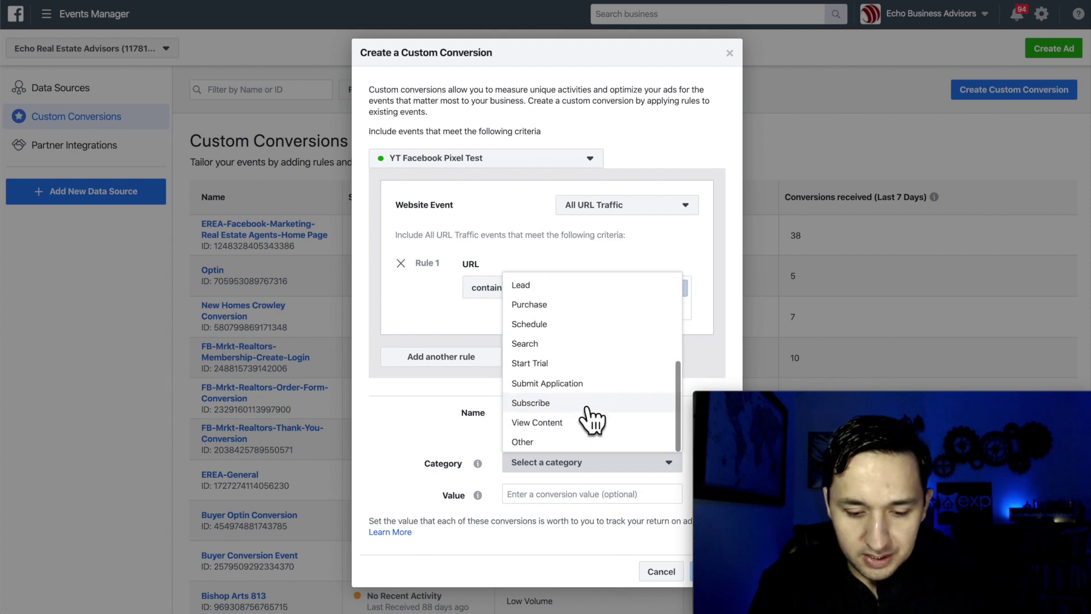
click(549, 287)
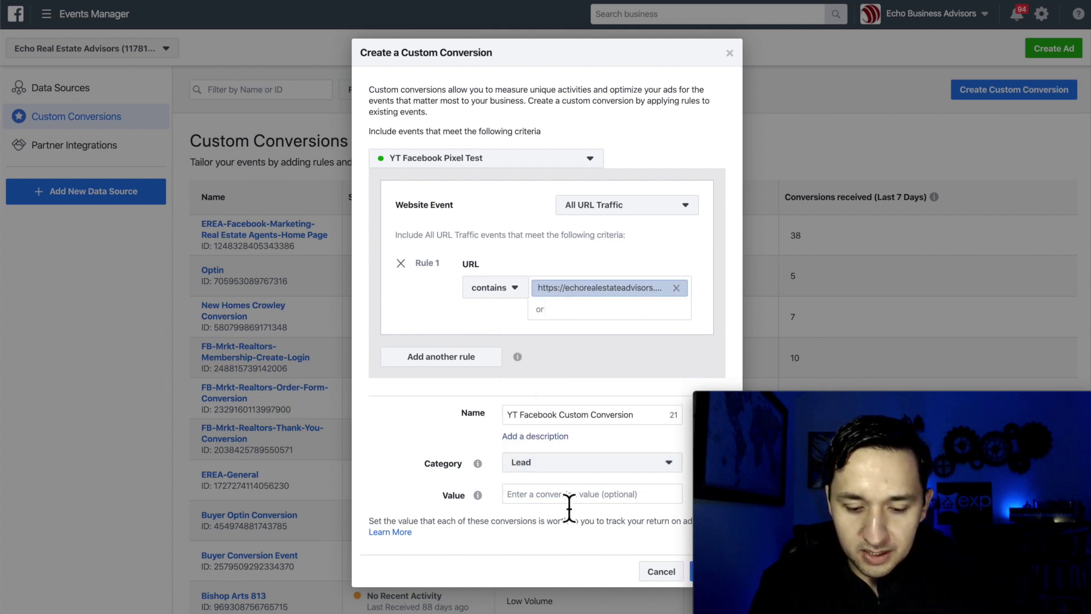
click(528, 501)
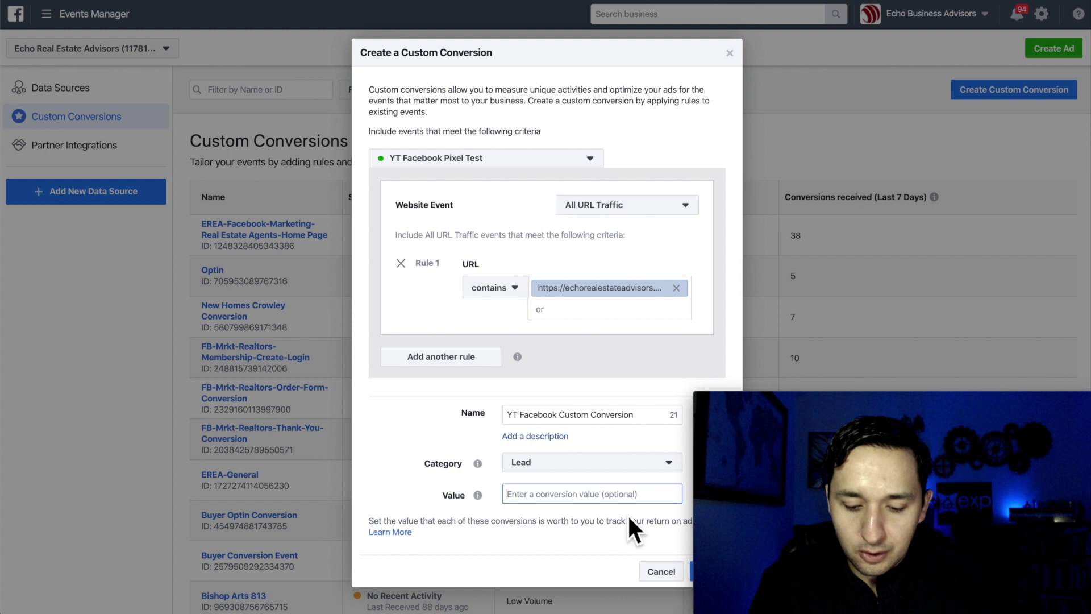
click(690, 580)
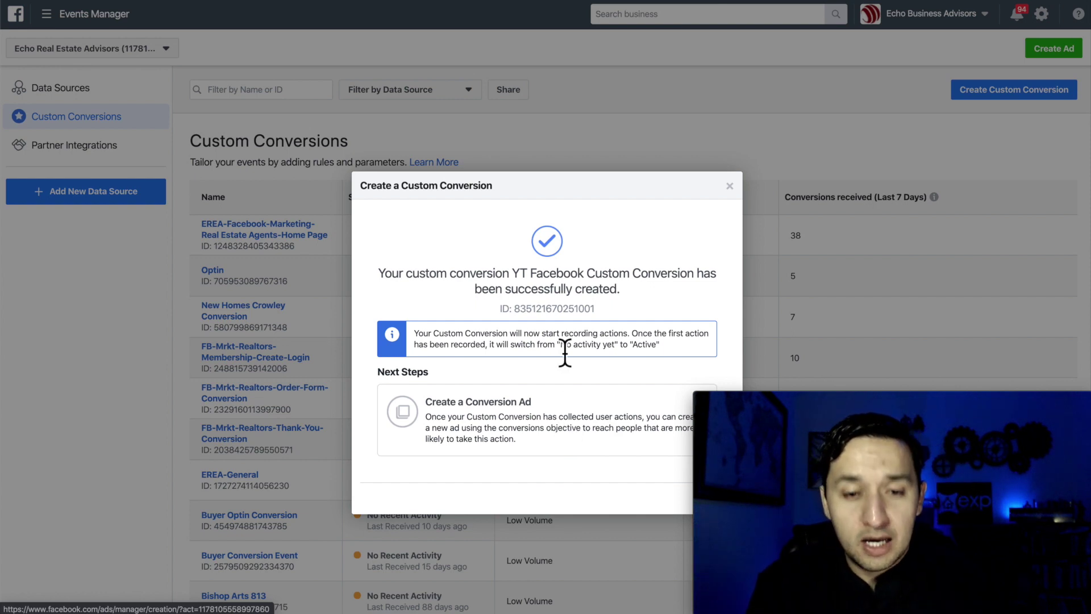
Dismiss the confirmation and start a new campaign in Ads Manager.
click(730, 186)
click(66, 19)
click(44, 113)
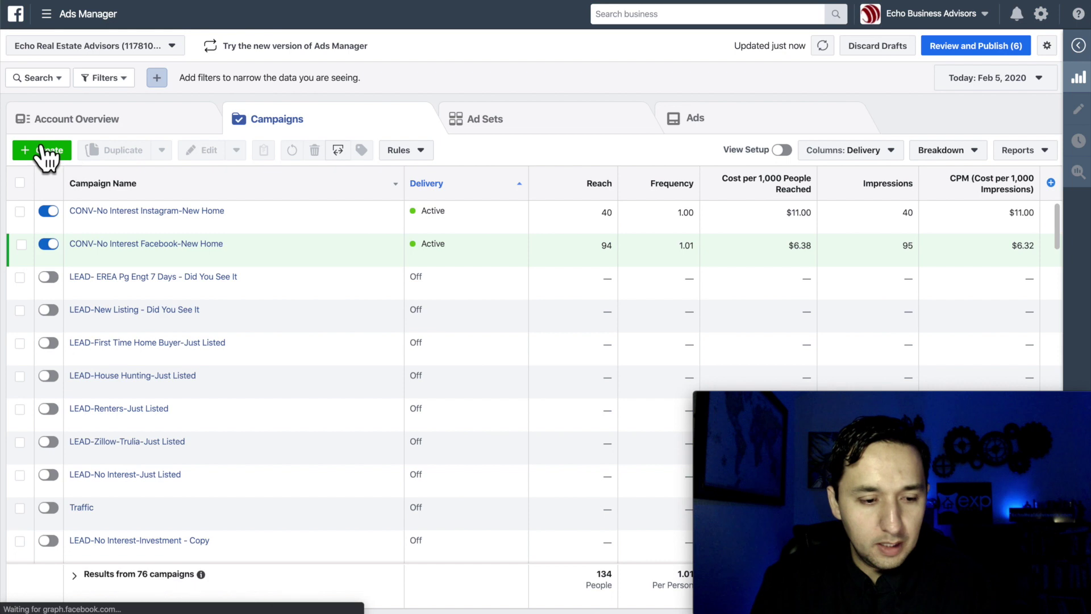
click(41, 149)
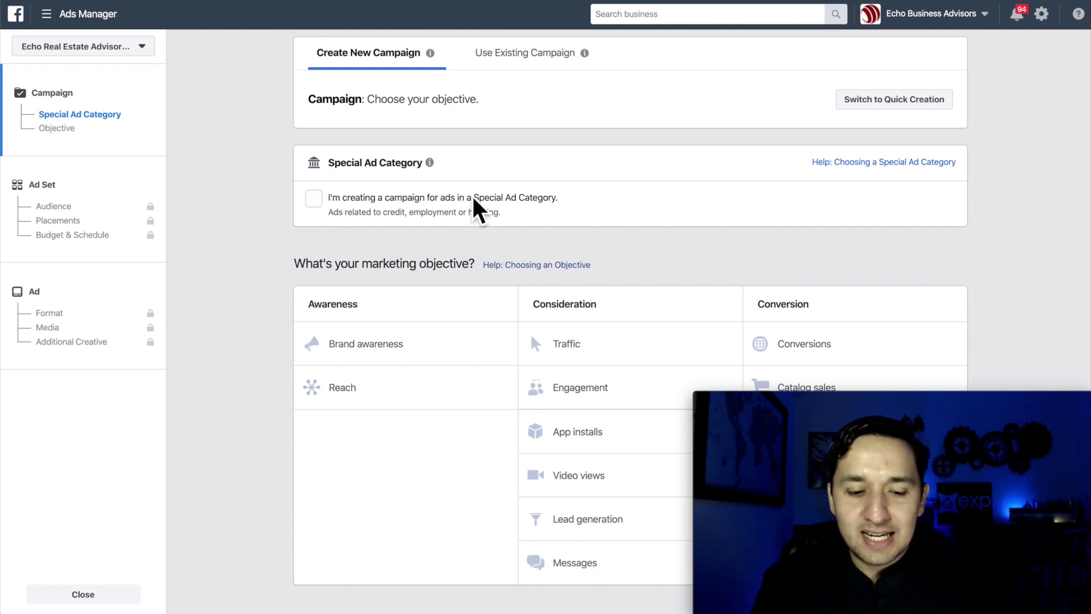
Mark the campaign as Housing special ad category with the Conversions objective and continue.
click(314, 200)
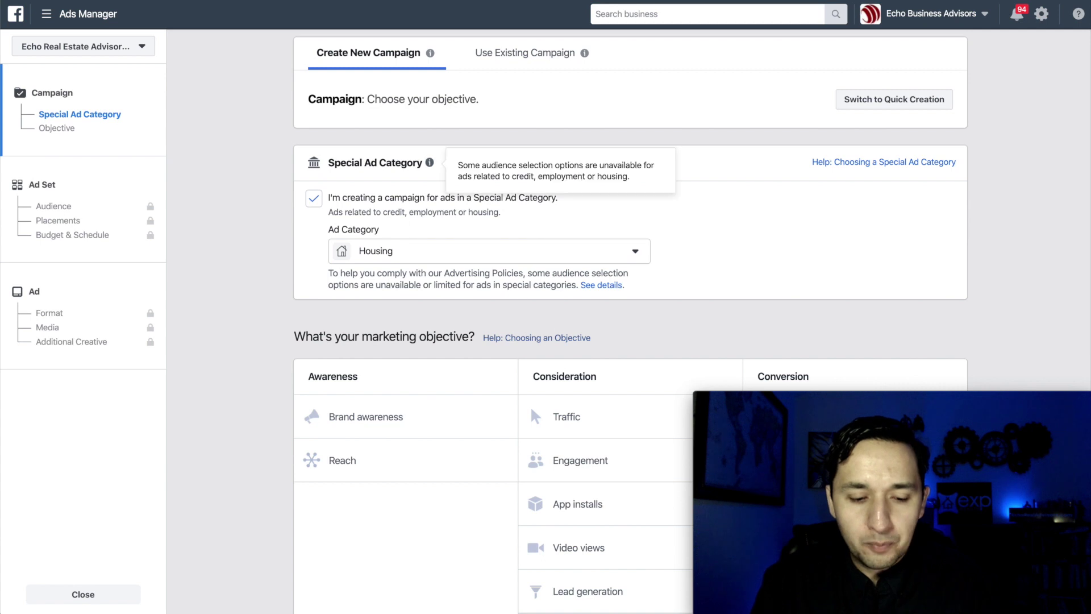
scroll(585, 293, down, 2)
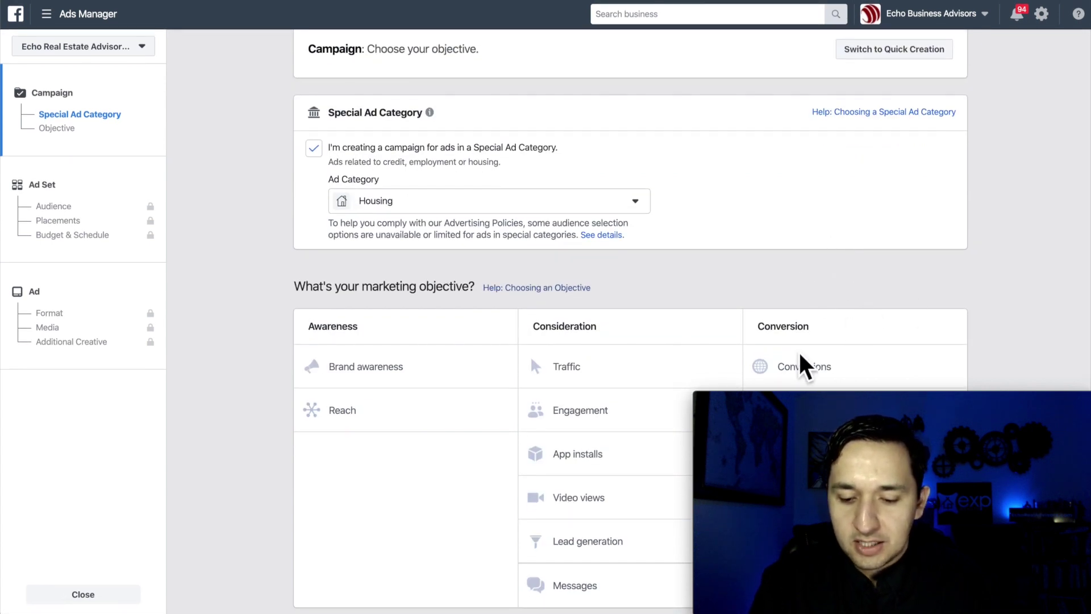
click(806, 370)
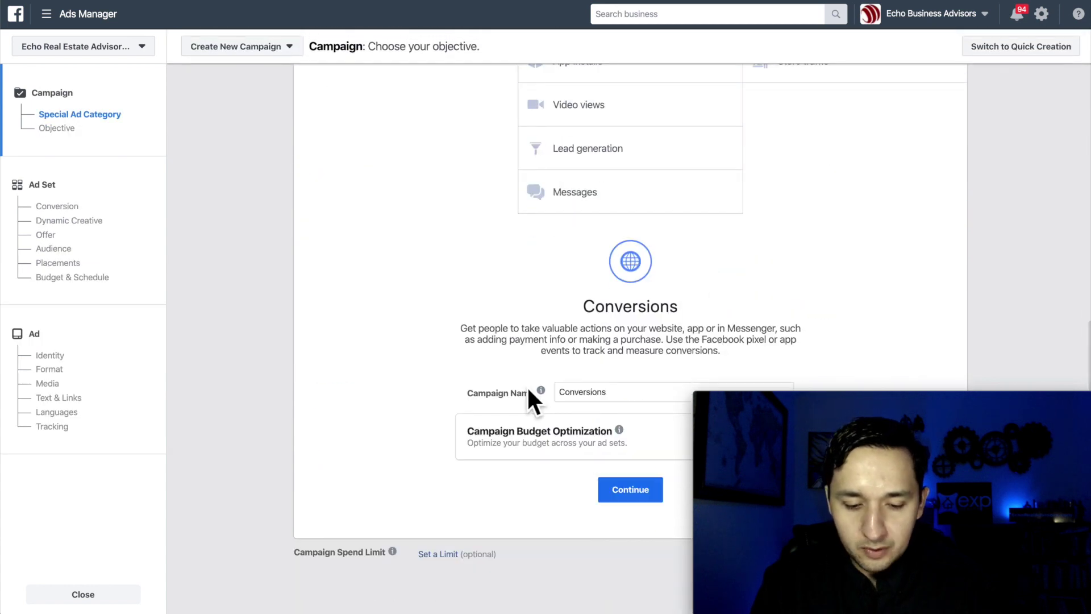
click(623, 488)
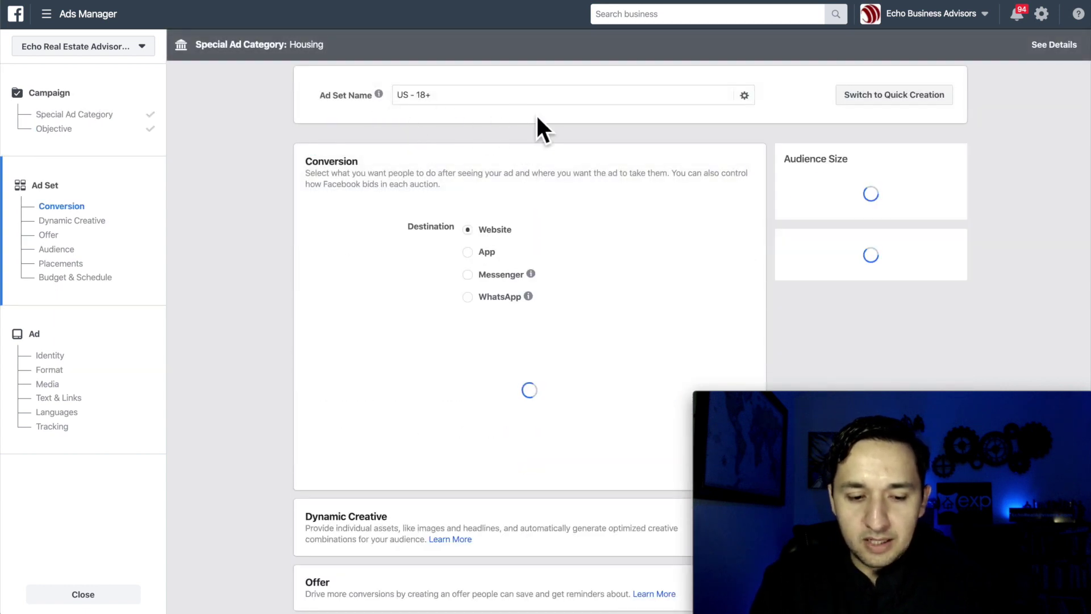
Choose YT Facebook Pixel Test as the pixel and YT Facebook Custom Conversion as the conversion event.
scroll(414, 232, down, 2)
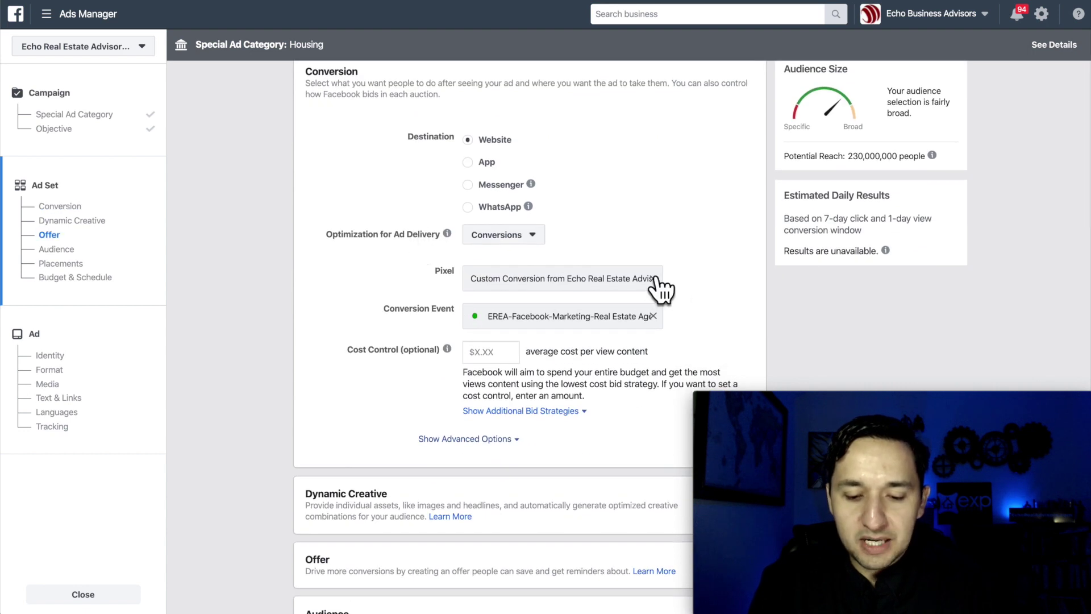
click(654, 279)
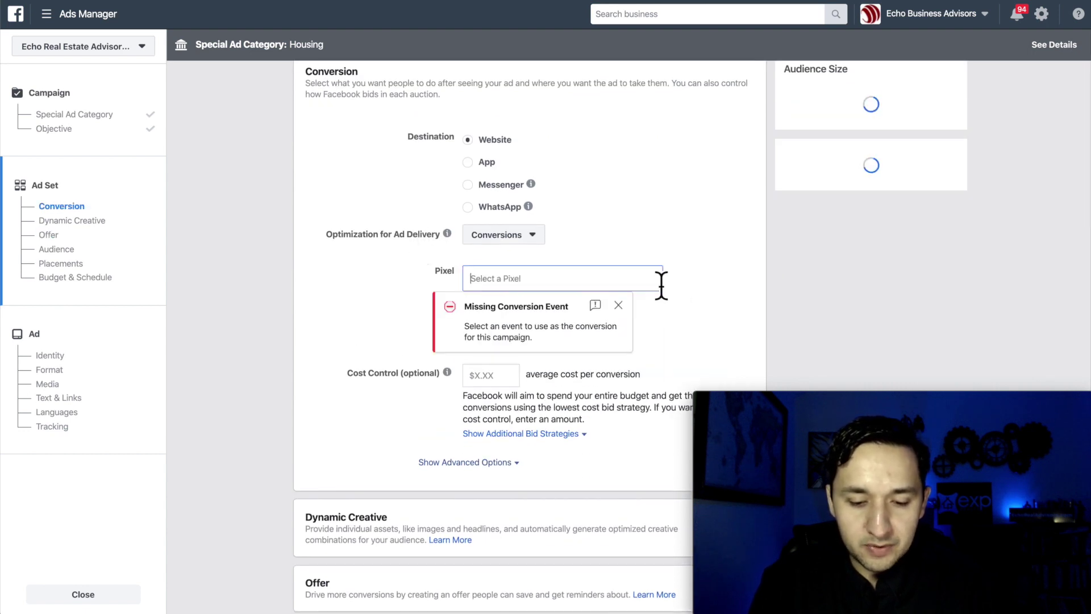
click(515, 355)
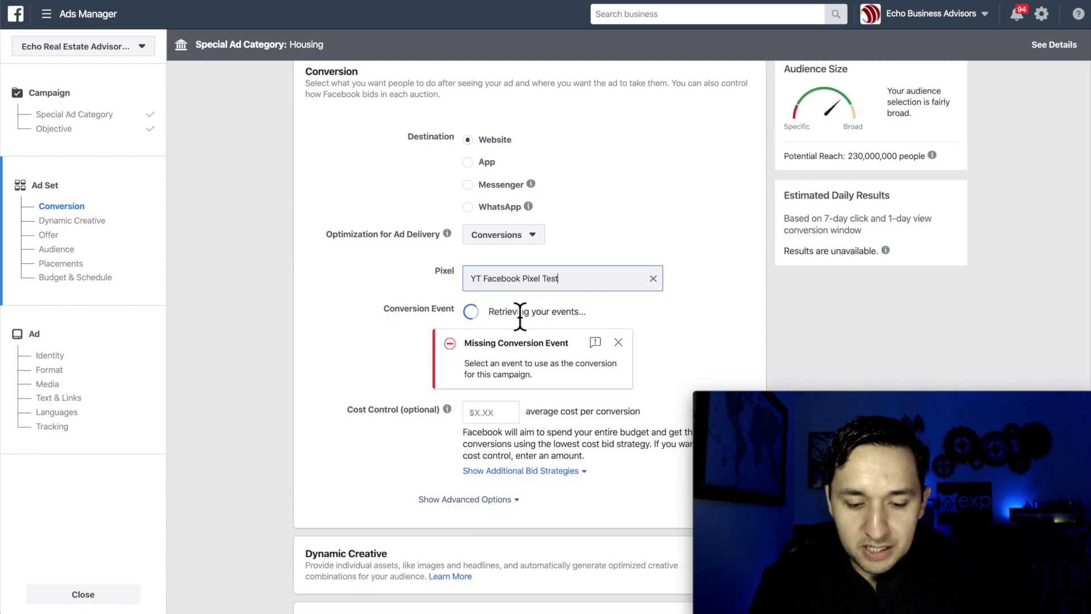
click(583, 321)
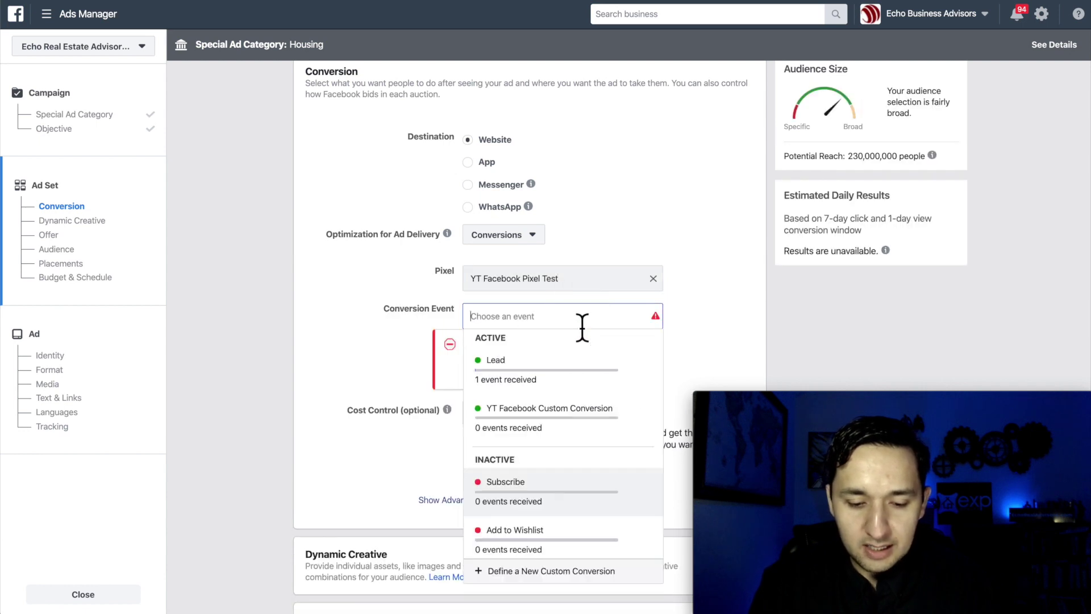
click(515, 415)
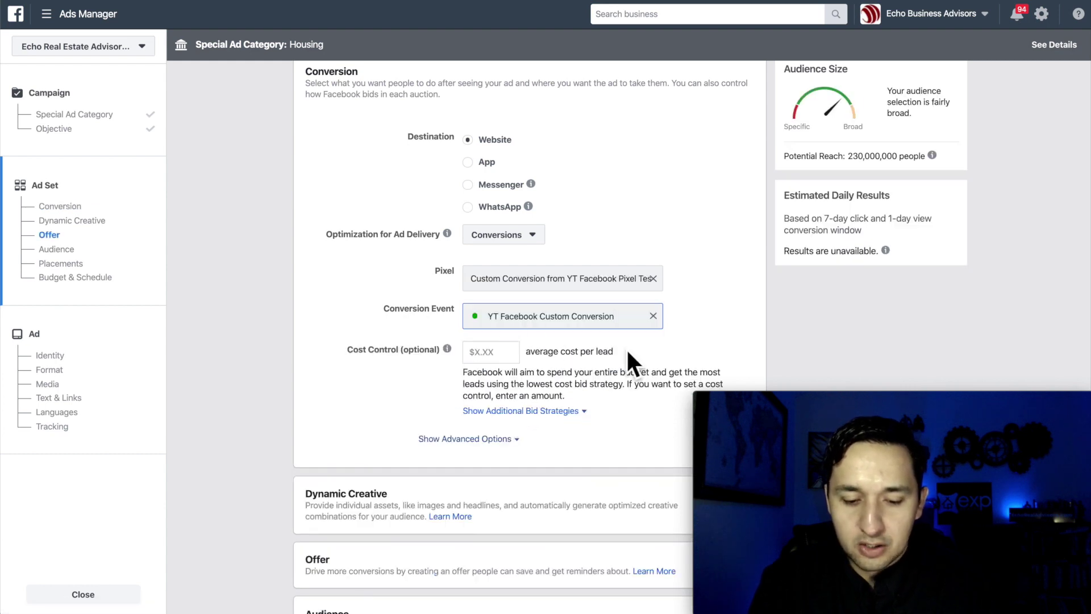
scroll(627, 351, down, 2)
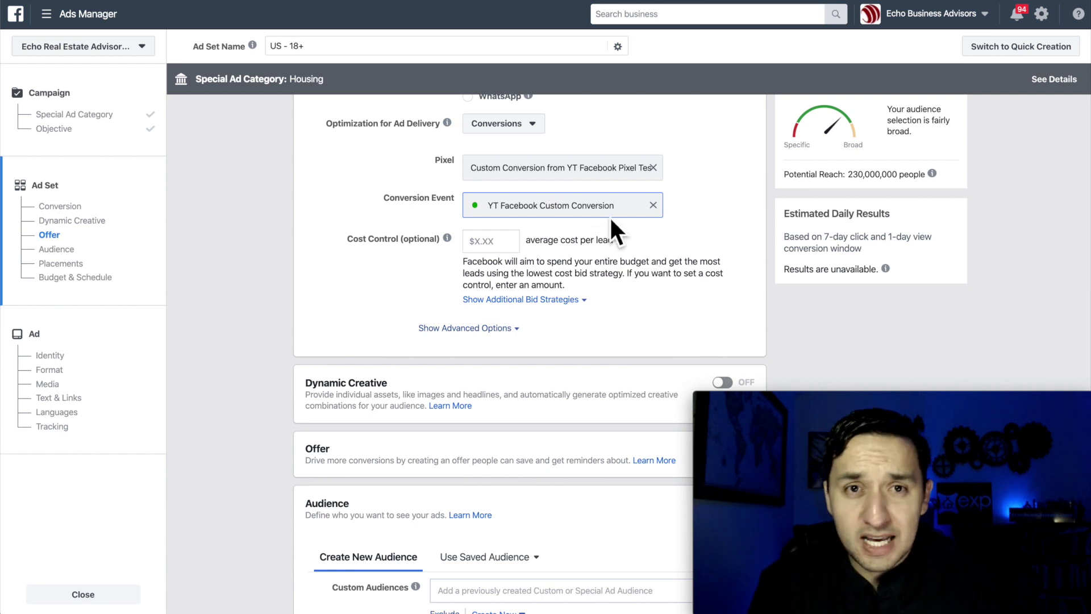
scroll(611, 221, down, 1)
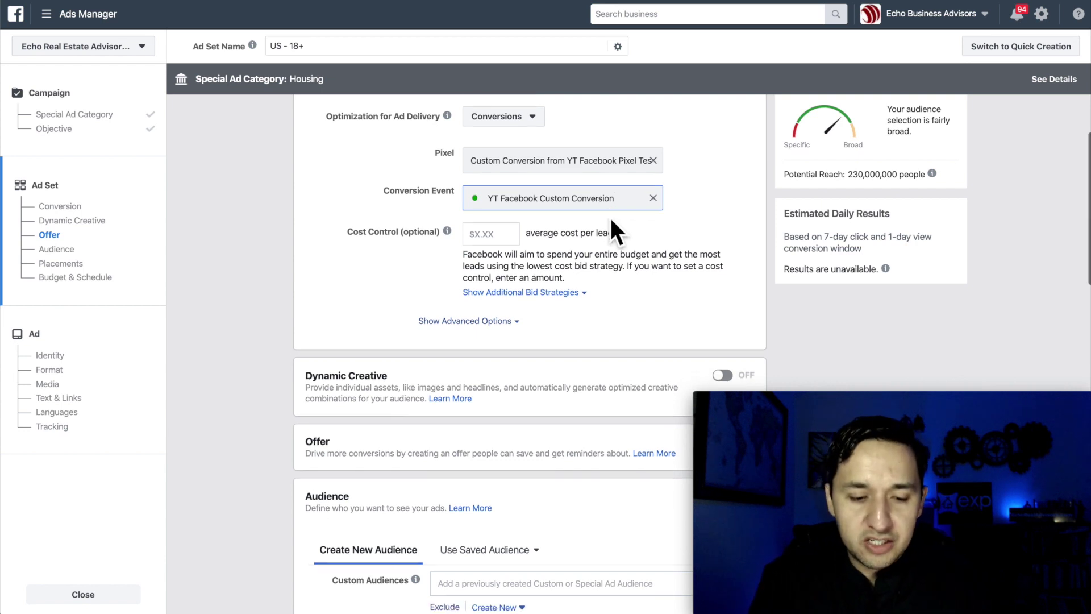
scroll(560, 320, down, 2)
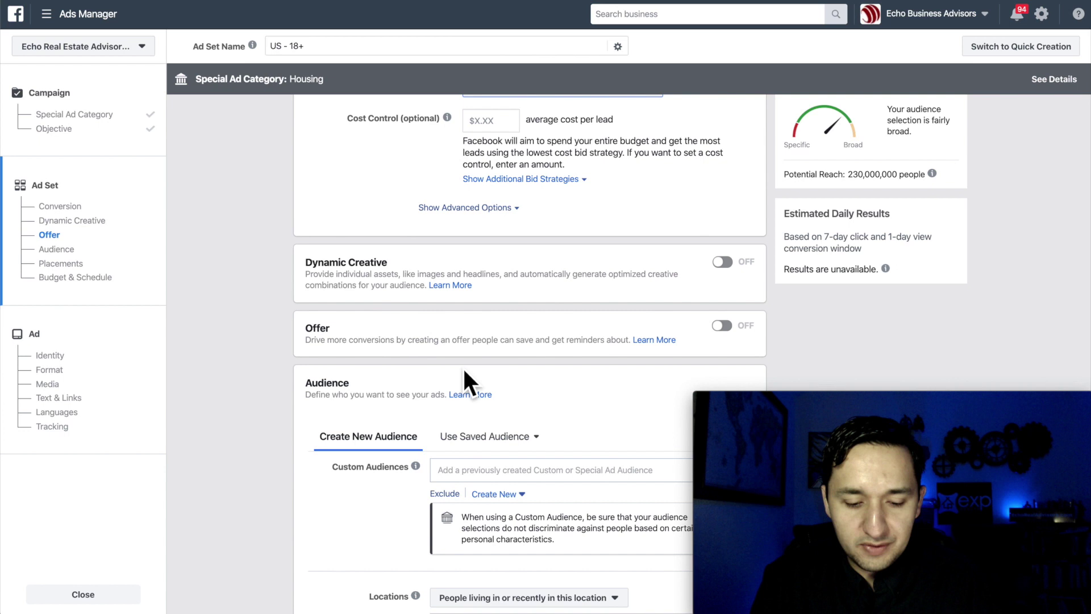
scroll(463, 361, down, 4)
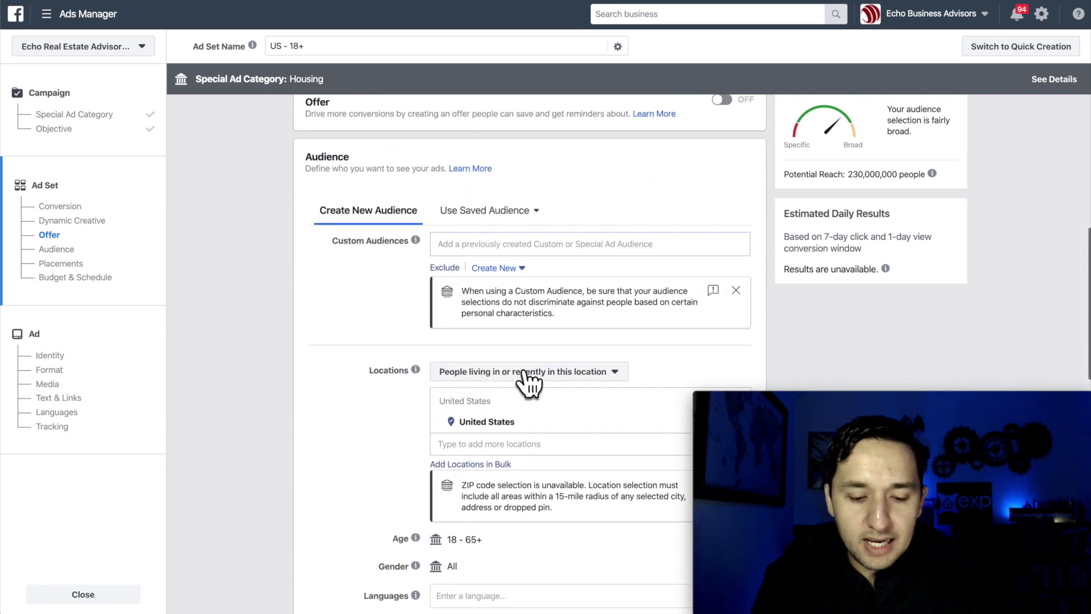
Limit location targeting to people living in the chosen location.
click(543, 372)
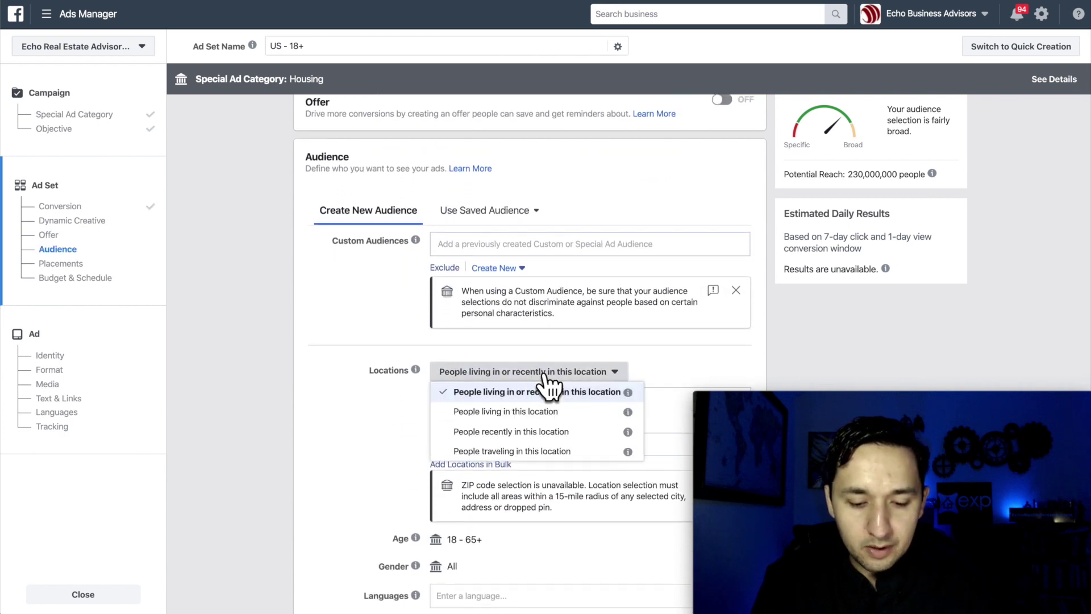
click(531, 413)
scroll(528, 421, down, 1)
Target San Diego, California with a 15-mile radius instead of the United States.
click(502, 404)
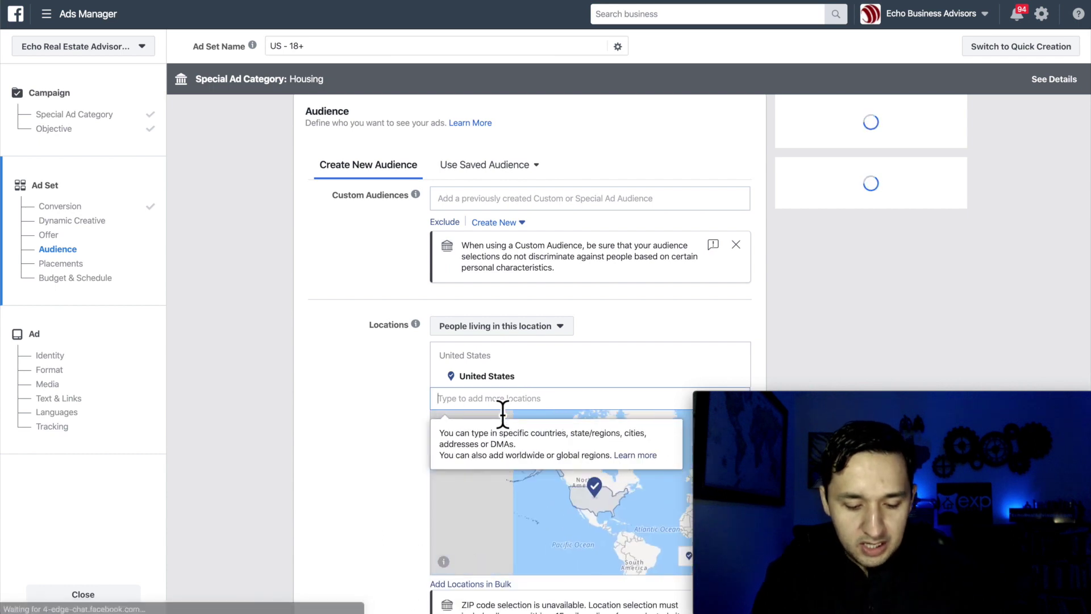
text(p)
key(BackSpace)
text(san diego)
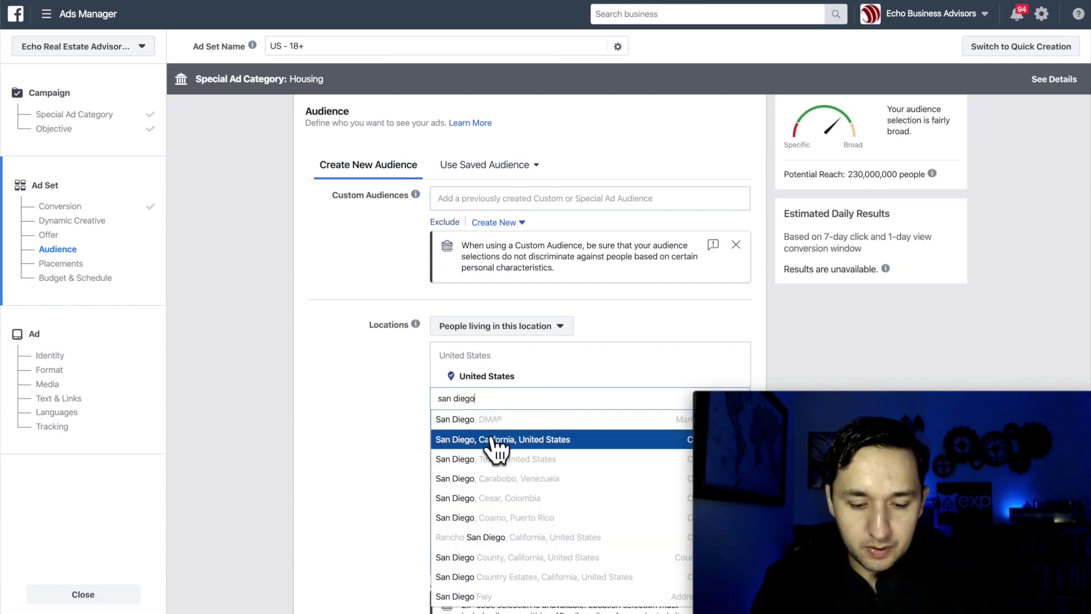
click(500, 440)
scroll(376, 411, down, 2)
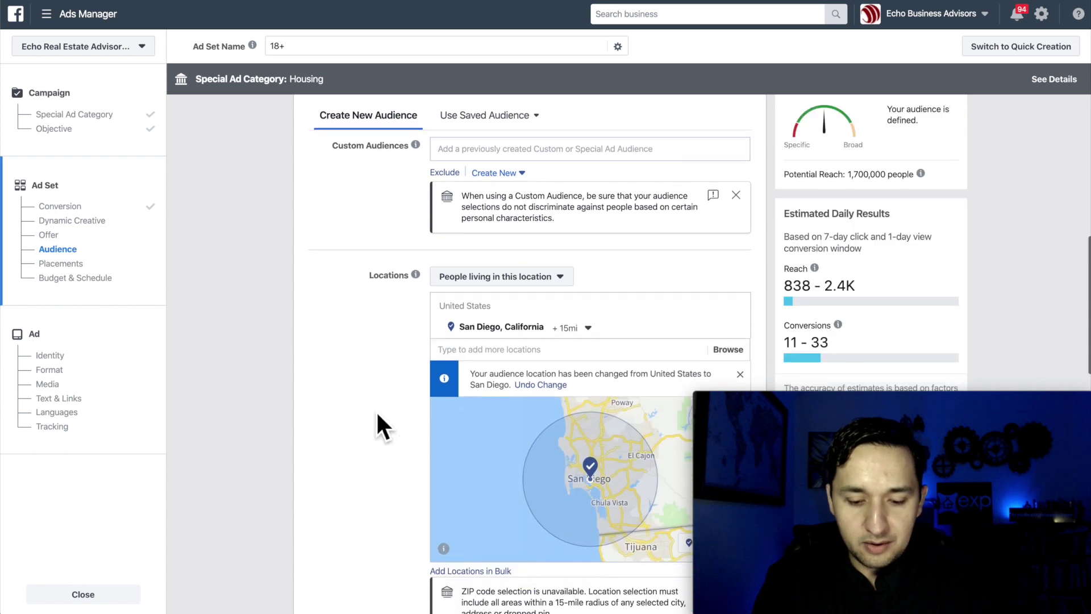
scroll(377, 426, down, 2)
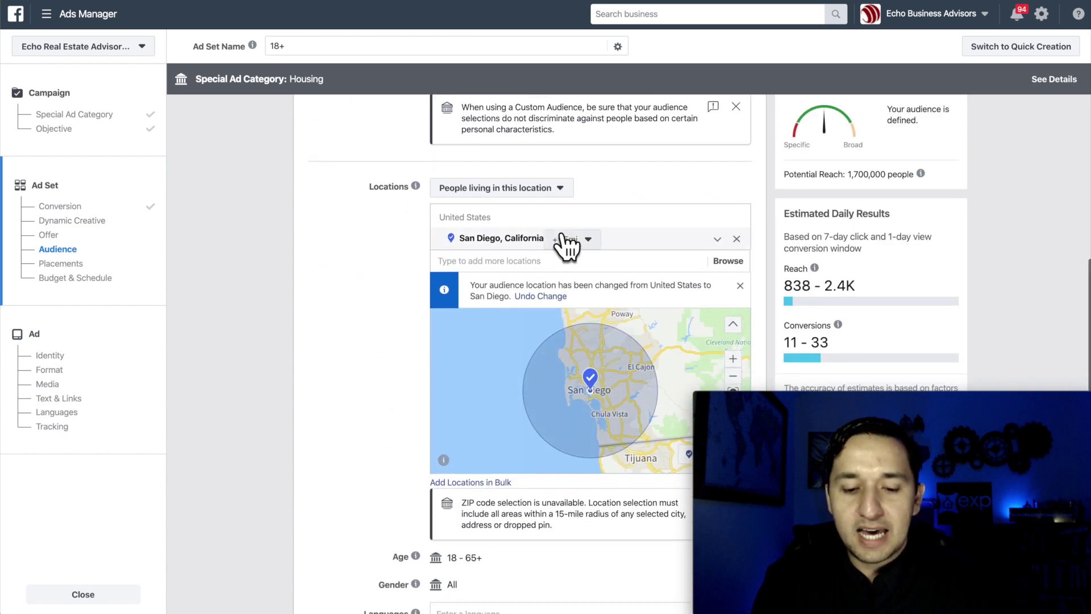
click(583, 248)
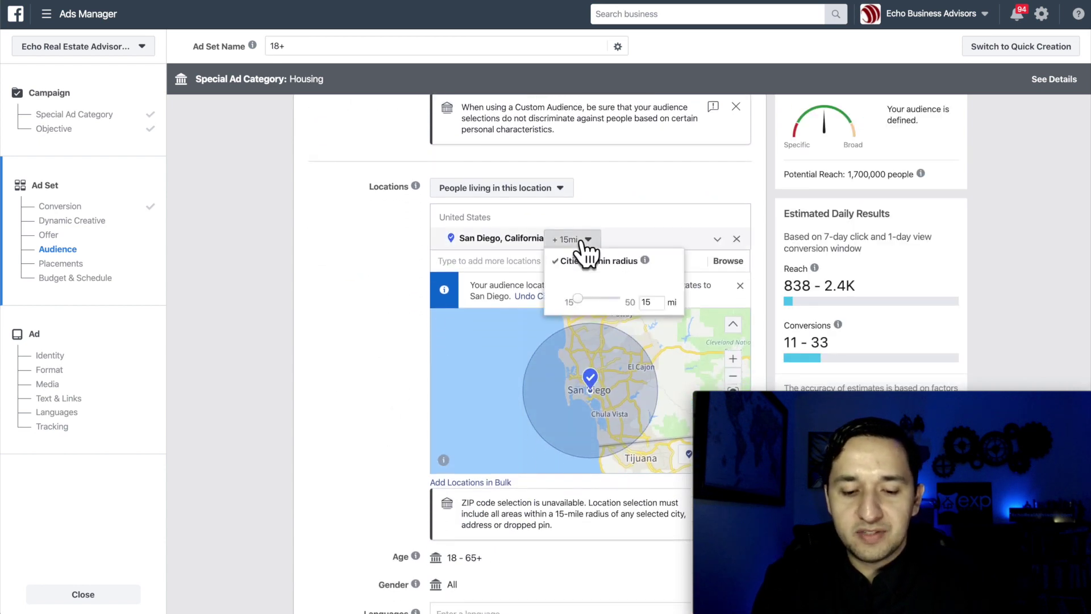
click(347, 405)
scroll(347, 405, down, 1)
scroll(348, 410, down, 5)
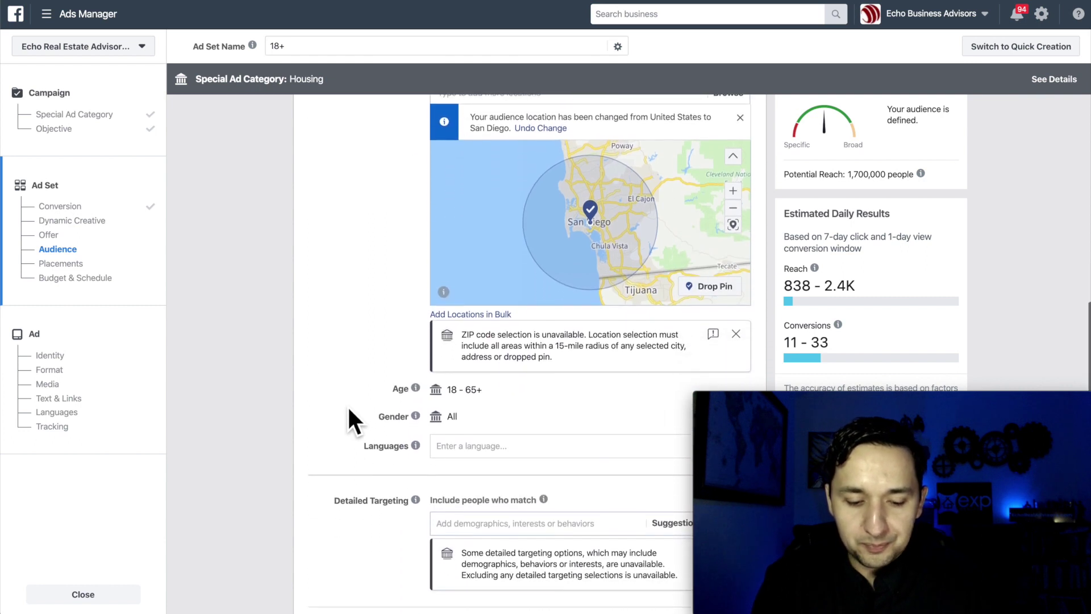
scroll(347, 405, down, 1)
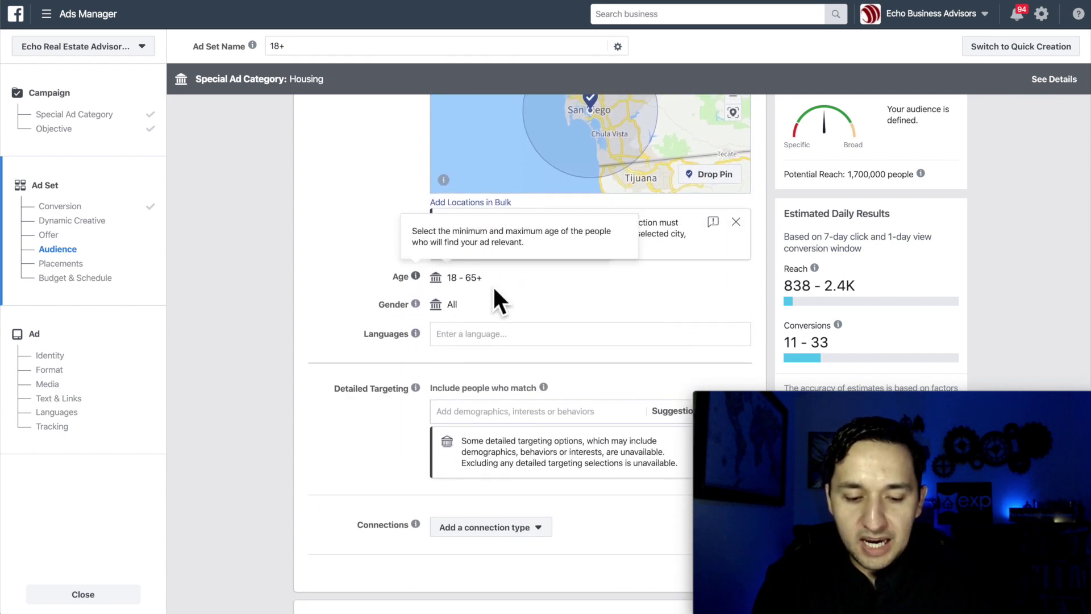
scroll(491, 337, down, 2)
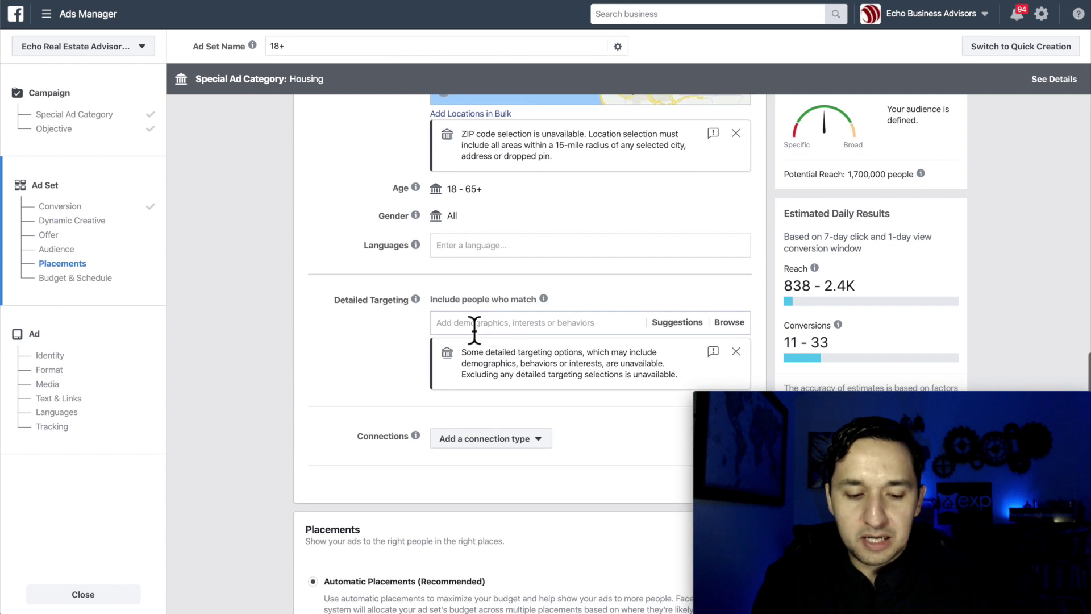
Add Zillow as an interest and narrow the audience to people also interested in Trulia.
click(474, 329)
text(zillow)
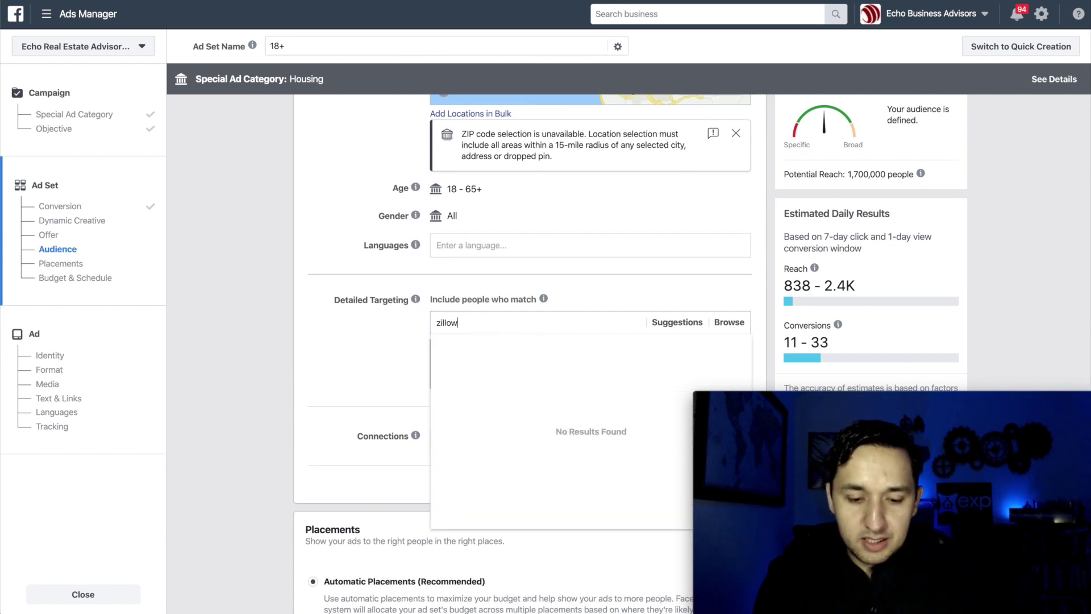
click(458, 348)
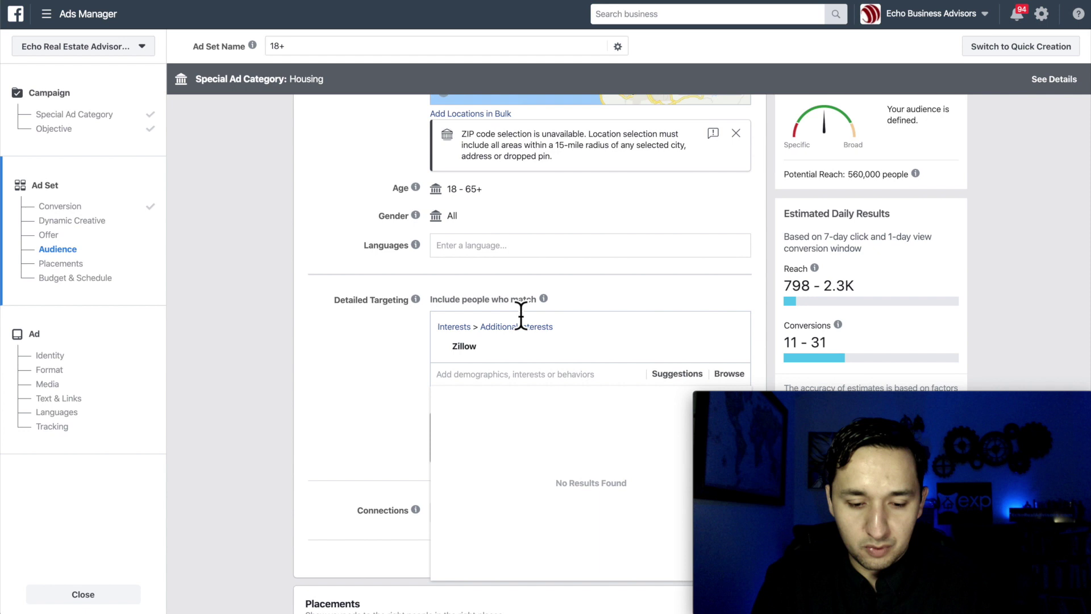
click(397, 381)
click(446, 400)
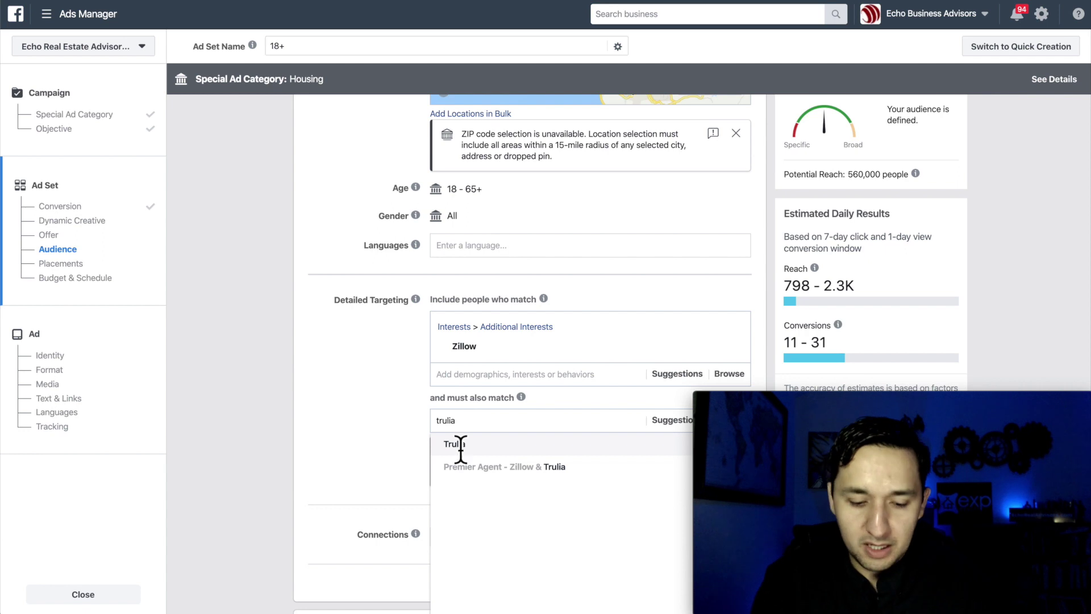
click(458, 449)
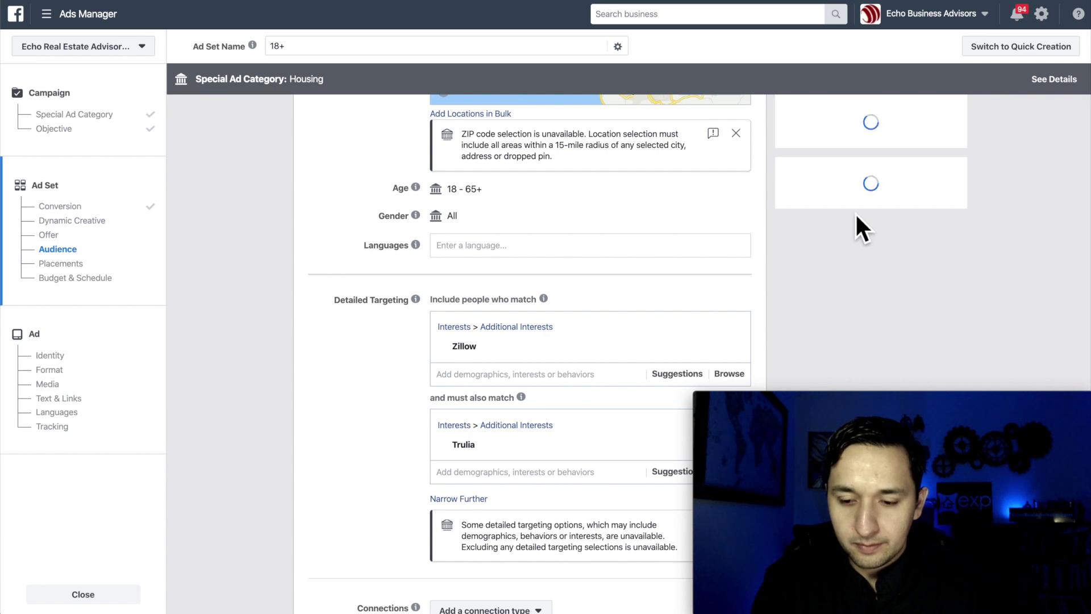
scroll(611, 262, down, 10)
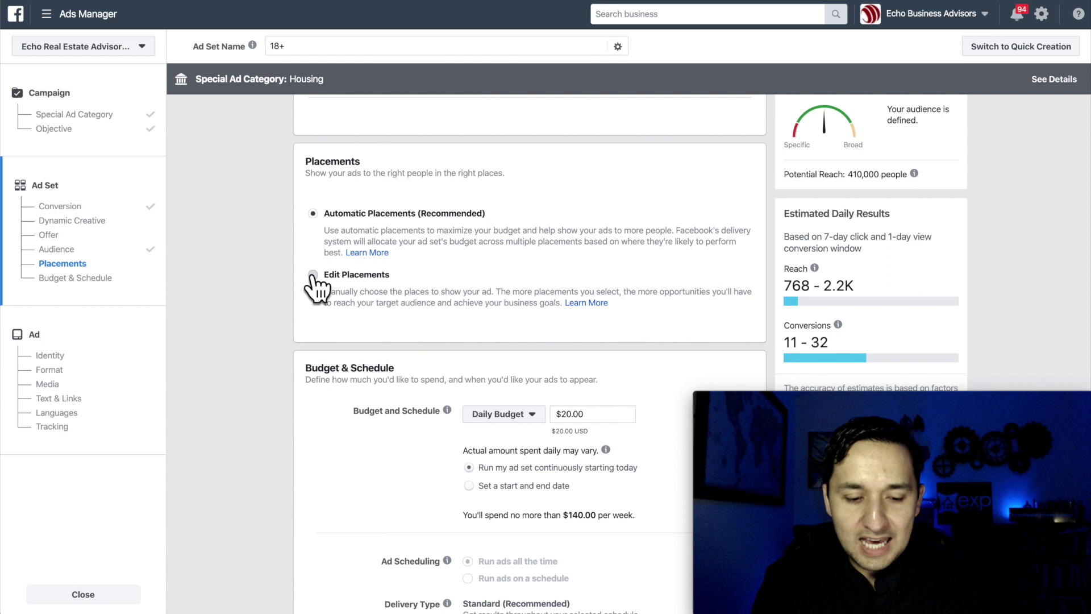
Switch to manual placements and exclude all Instagram and Audience Network placements.
click(313, 276)
scroll(458, 301, down, 3)
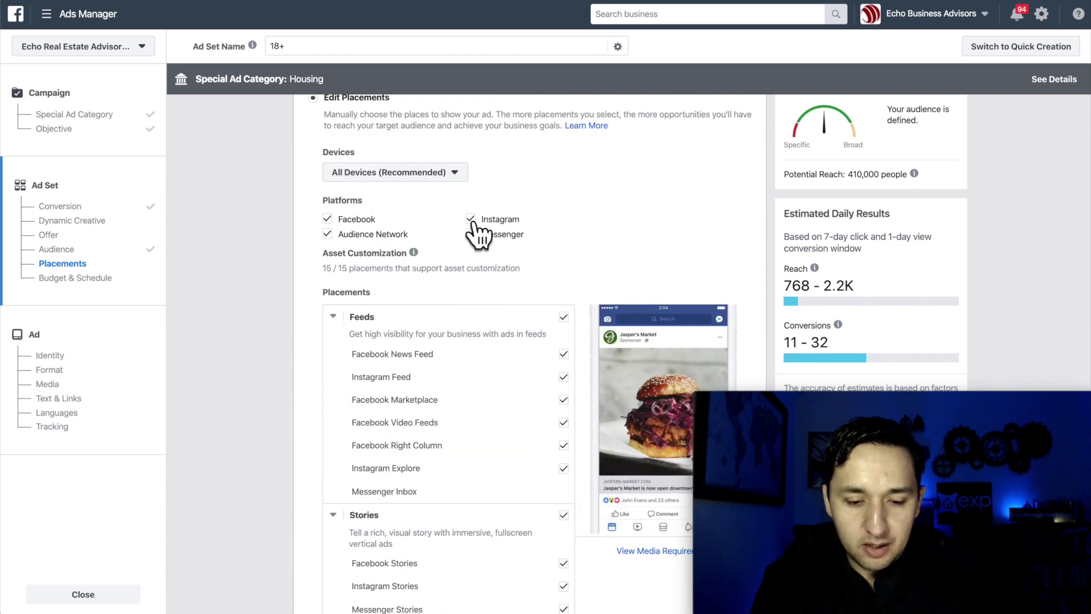
scroll(473, 223, up, 2)
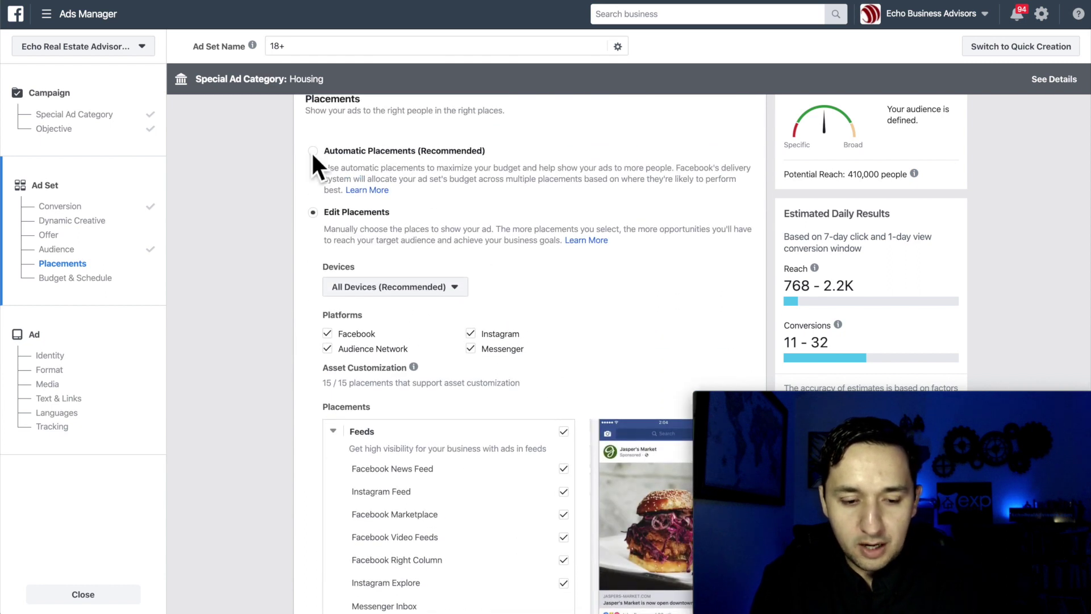
scroll(413, 299, down, 8)
scroll(349, 281, up, 7)
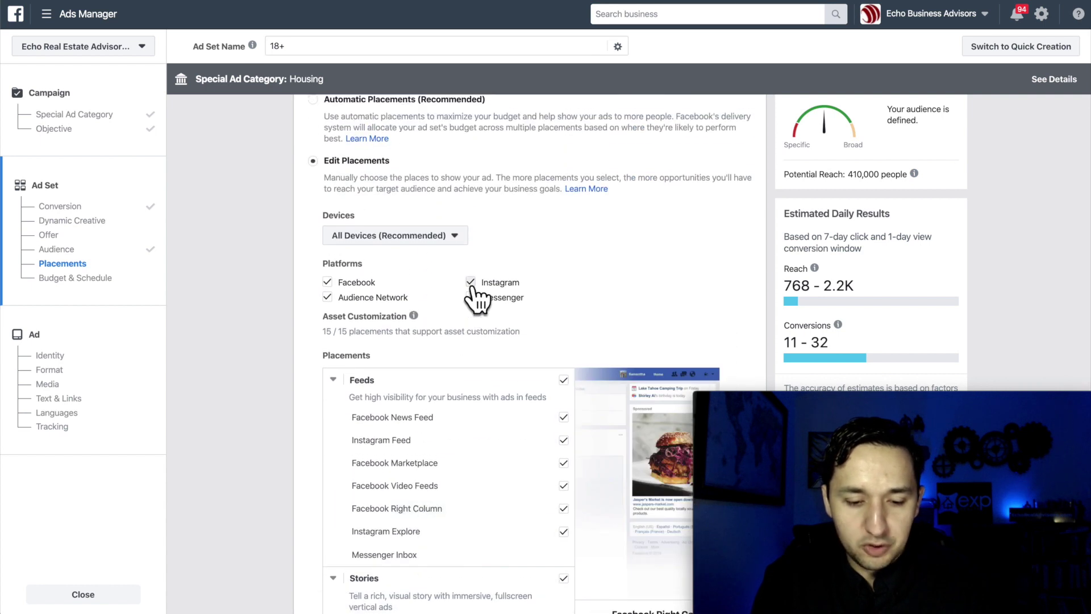
click(472, 284)
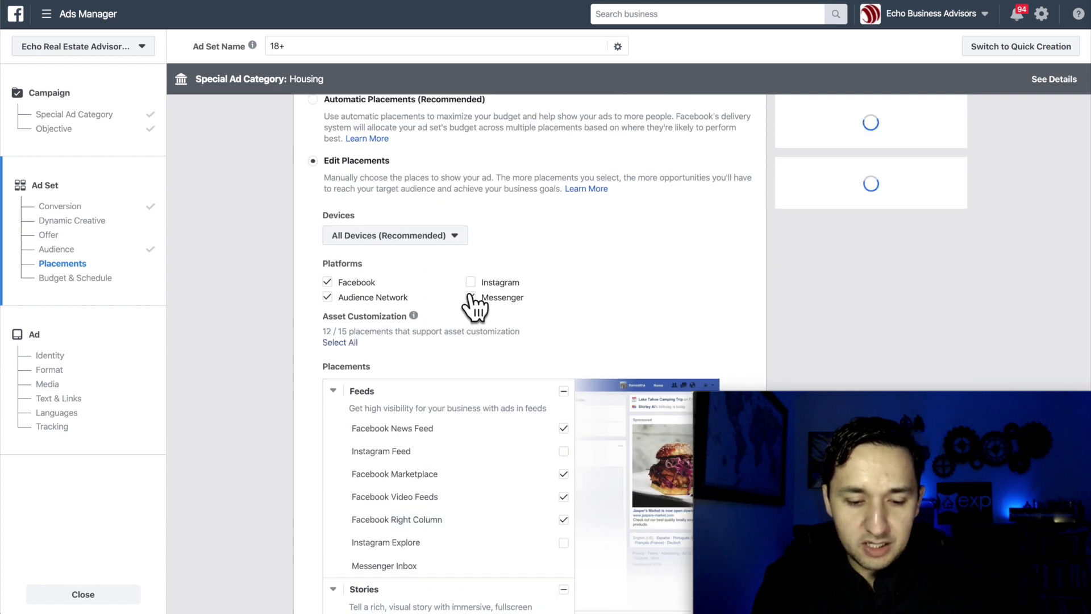
click(329, 301)
Uncheck Facebook Marketplace, Right Column, Stories, In-Stream Videos and Search Results placements.
scroll(517, 449, down, 2)
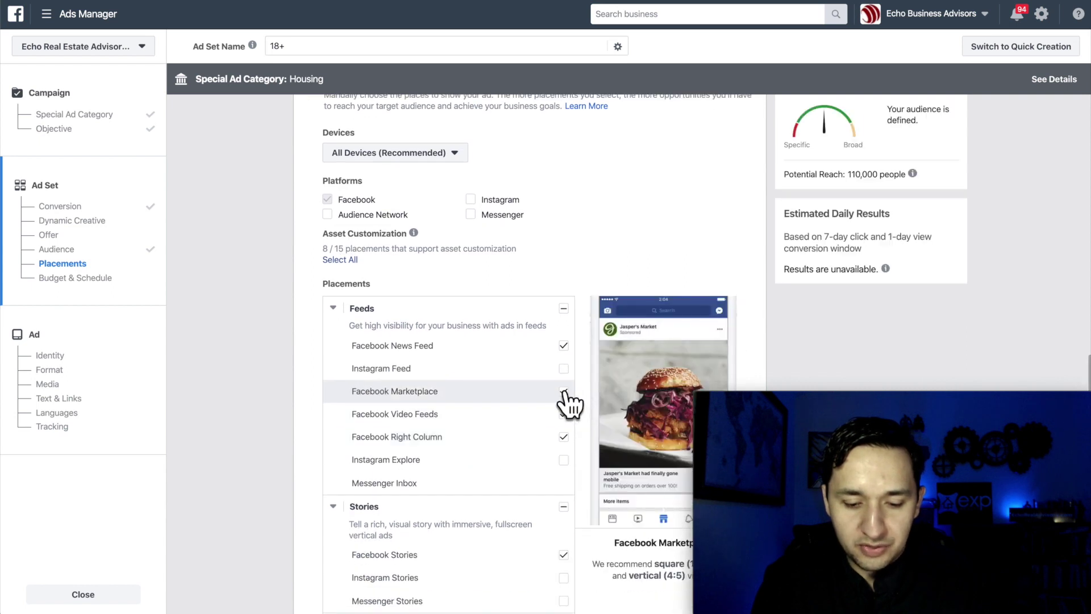
click(563, 413)
click(564, 438)
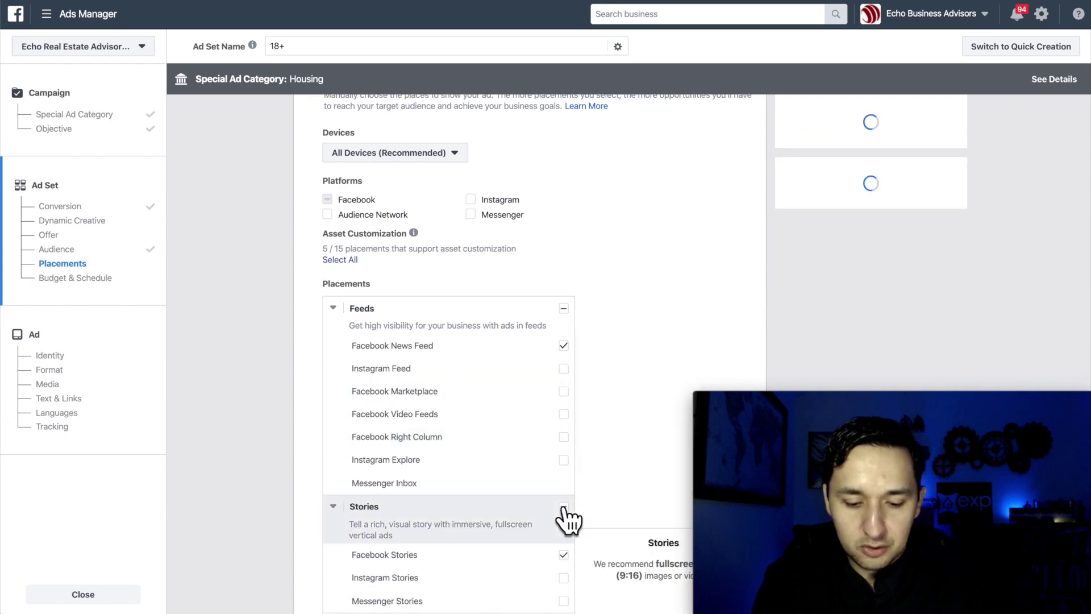
click(563, 555)
scroll(566, 563, down, 5)
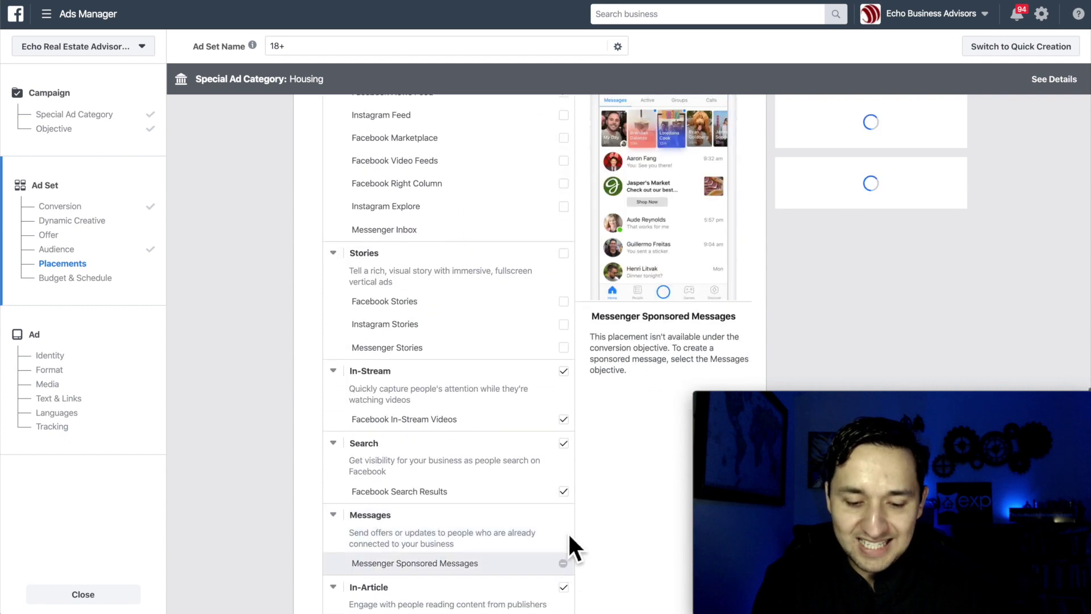
click(563, 419)
click(565, 444)
scroll(568, 449, down, 3)
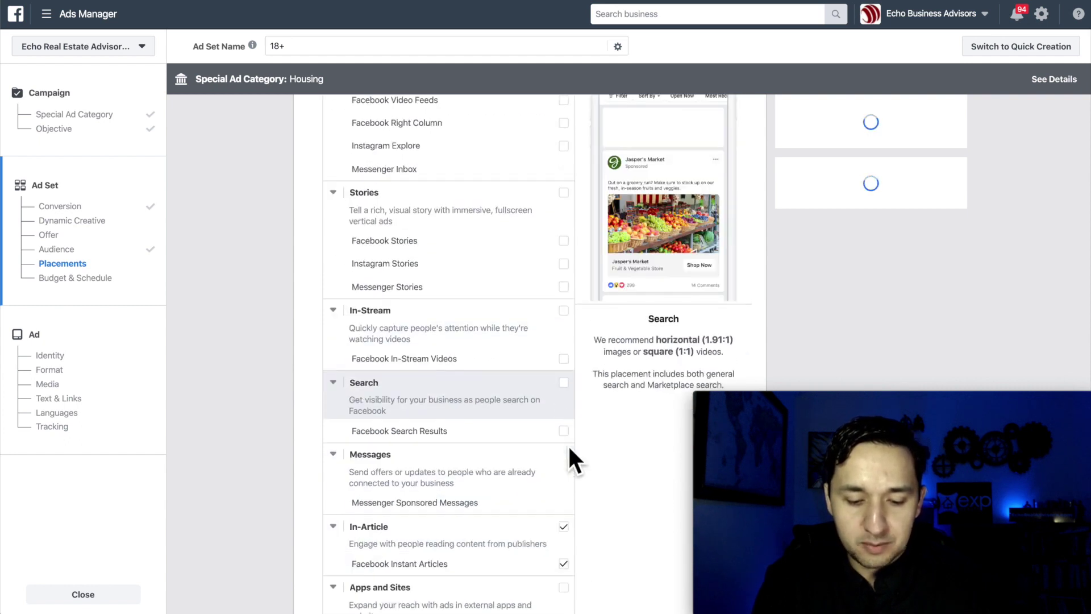
scroll(566, 457, down, 9)
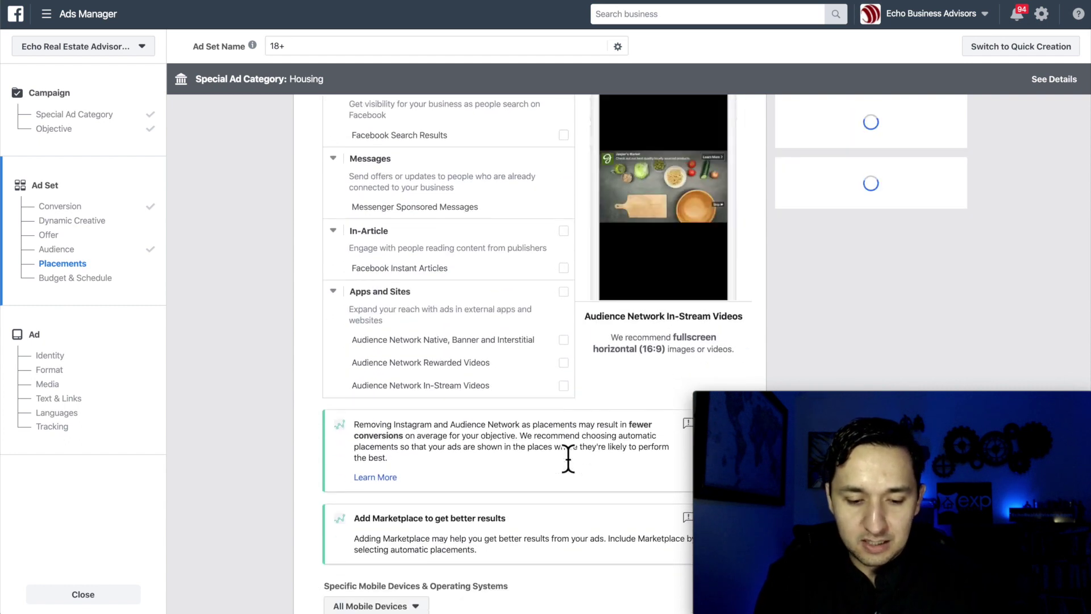
scroll(569, 455, down, 6)
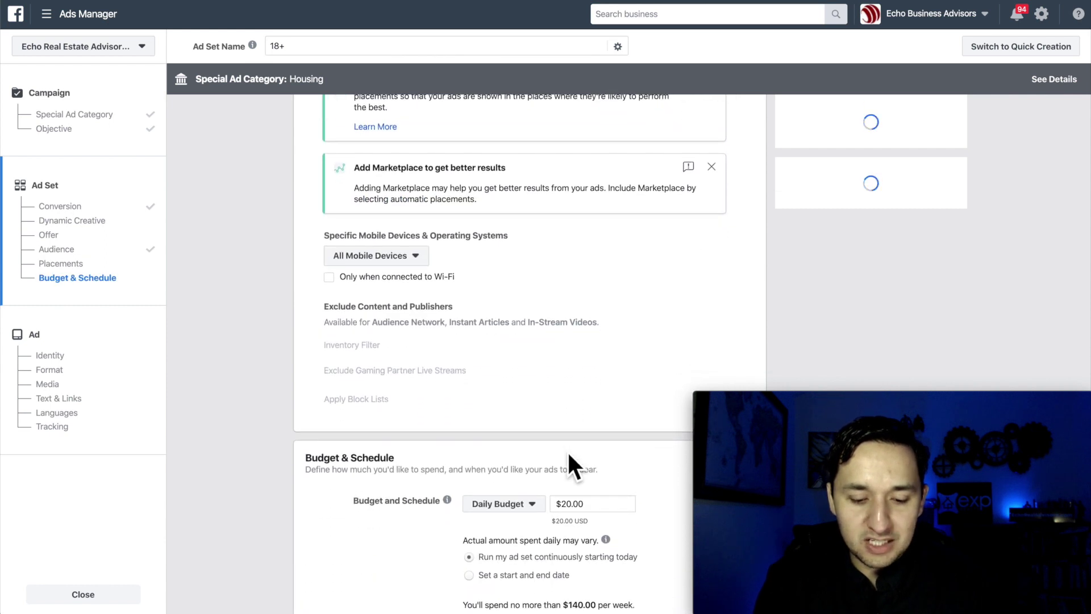
scroll(567, 450, down, 1)
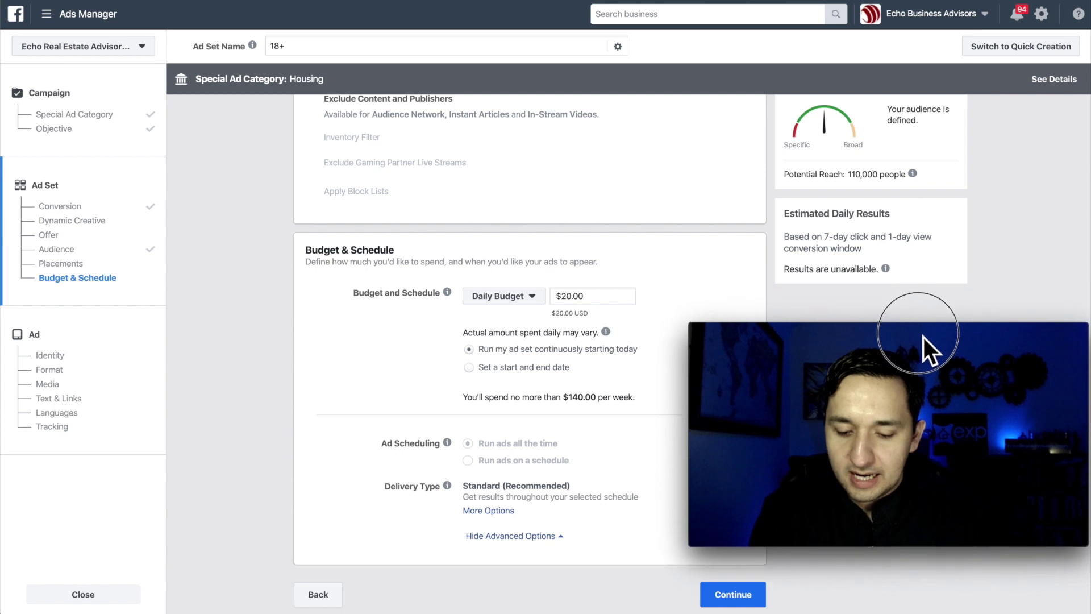
Finish the ad set and move on to the ad's setup.
click(734, 597)
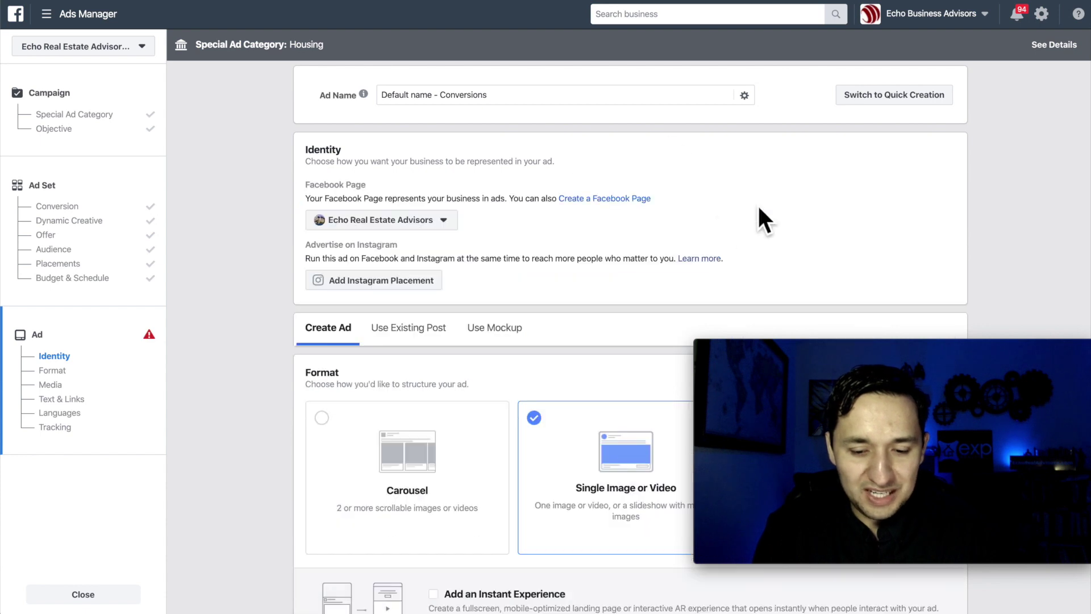
scroll(520, 192, down, 1)
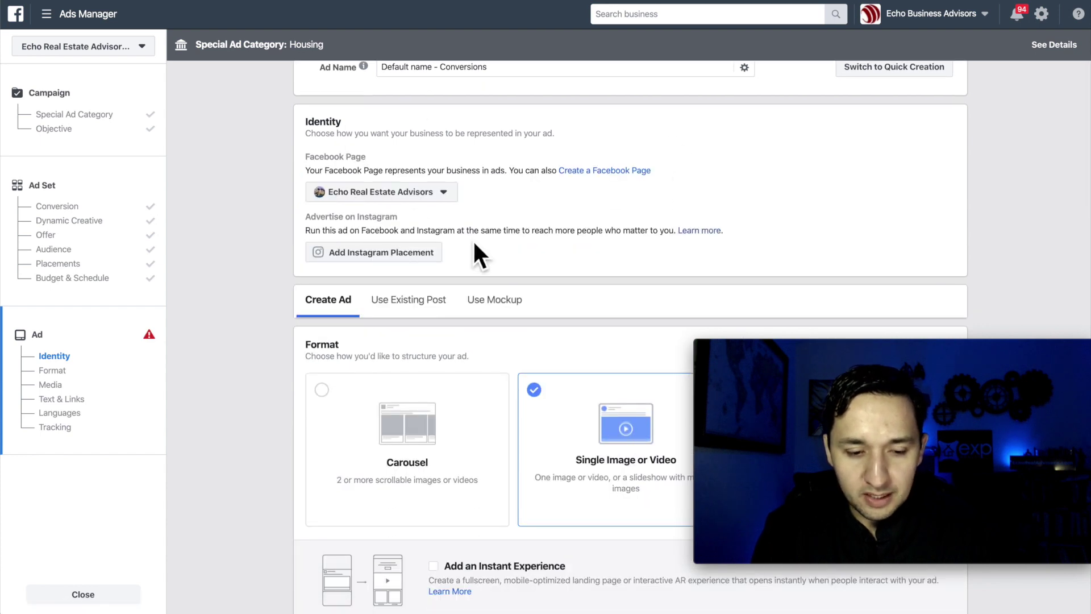
scroll(473, 244, down, 4)
scroll(580, 239, down, 3)
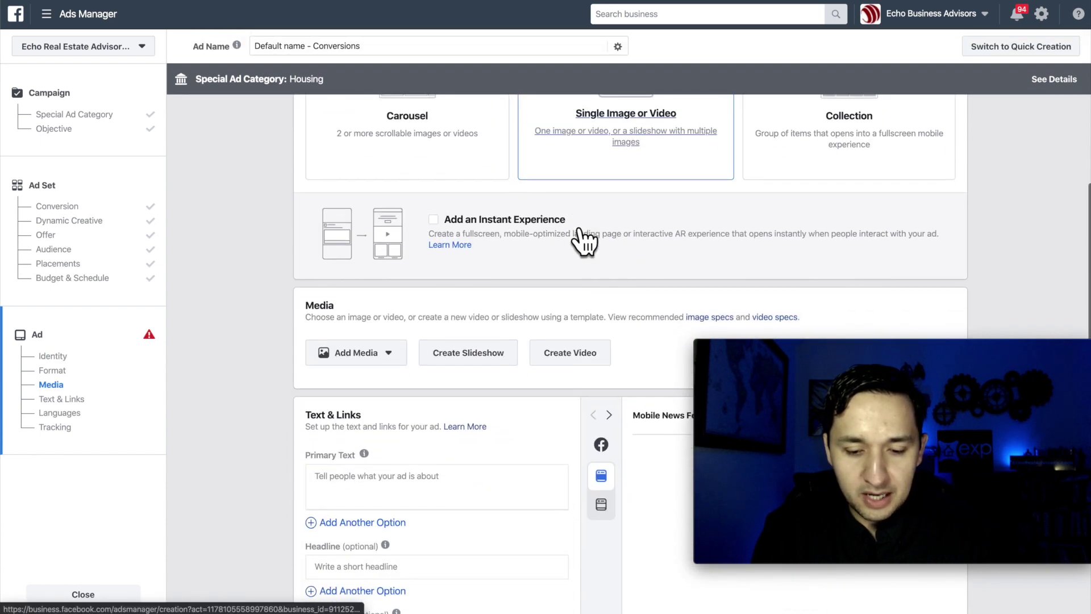
scroll(586, 237, up, 3)
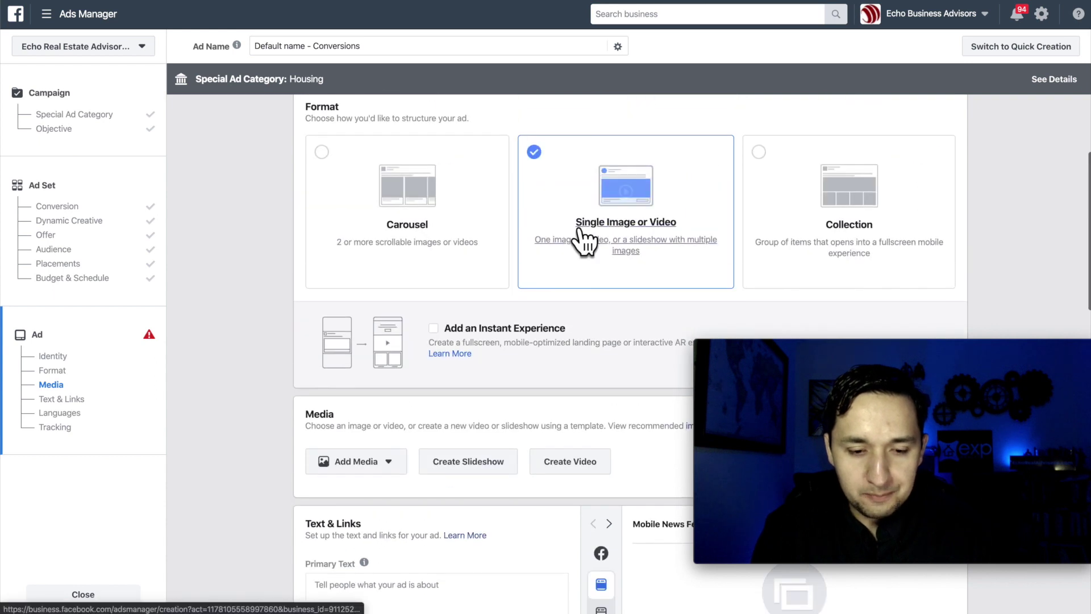
scroll(594, 250, down, 1)
scroll(595, 250, down, 3)
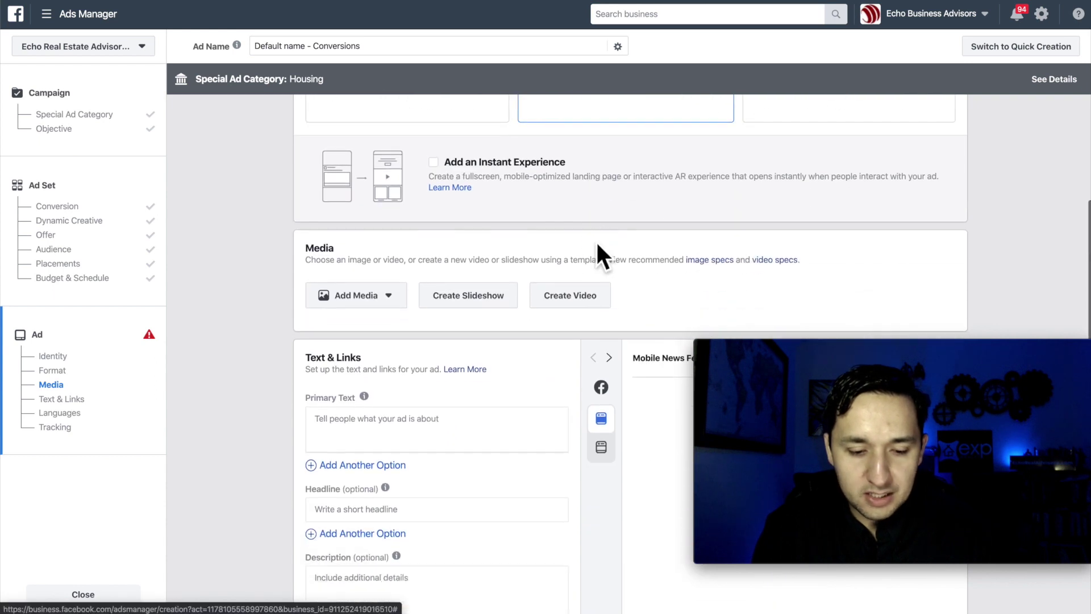
Search stock photos for 'house' and pick the modern house photo as the ad image.
click(363, 297)
click(355, 328)
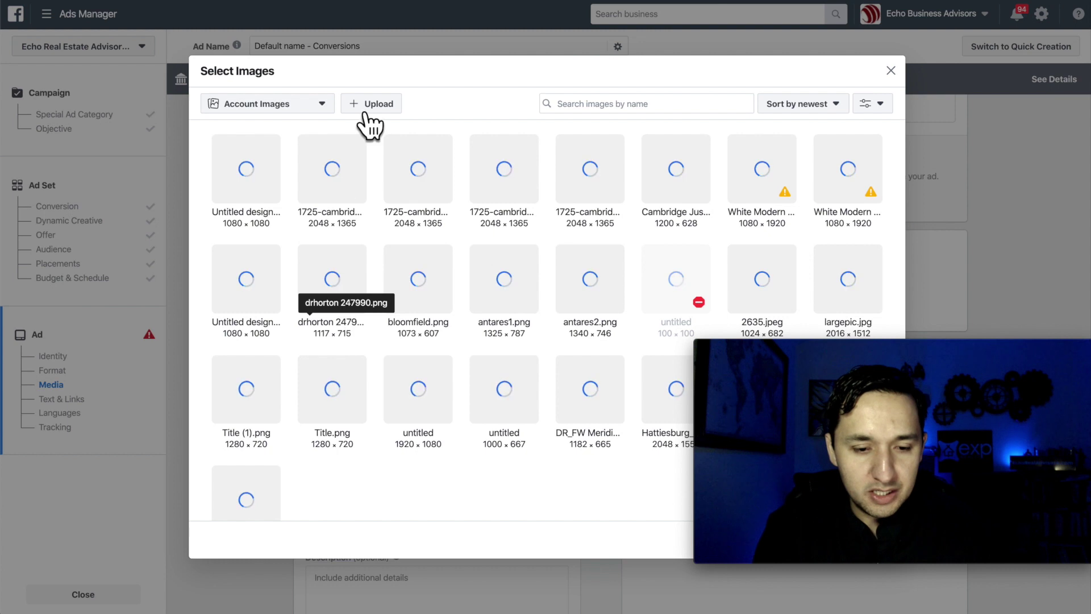
click(309, 106)
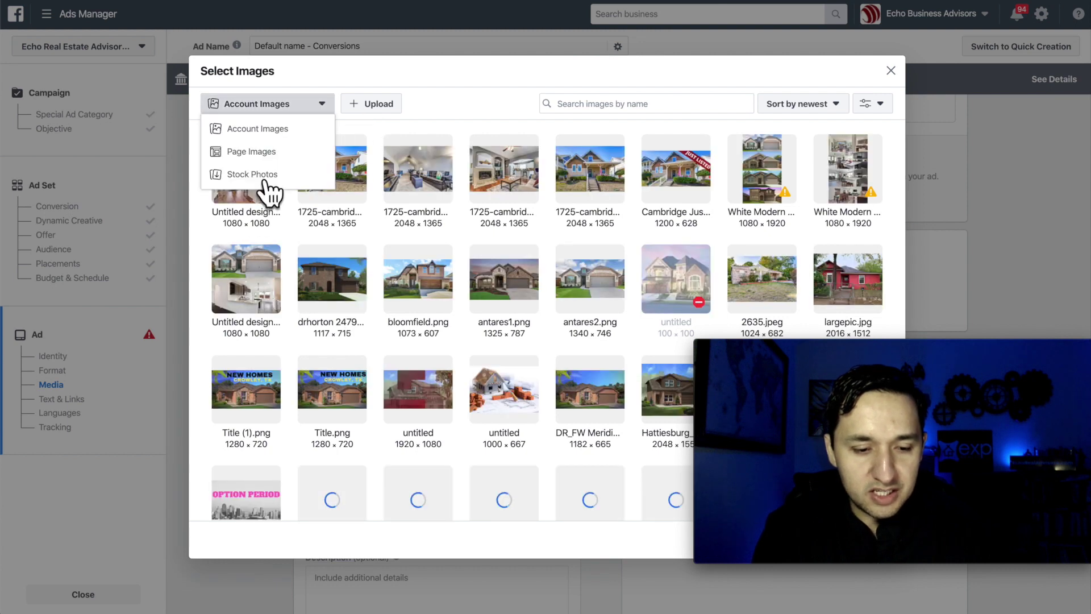
click(263, 179)
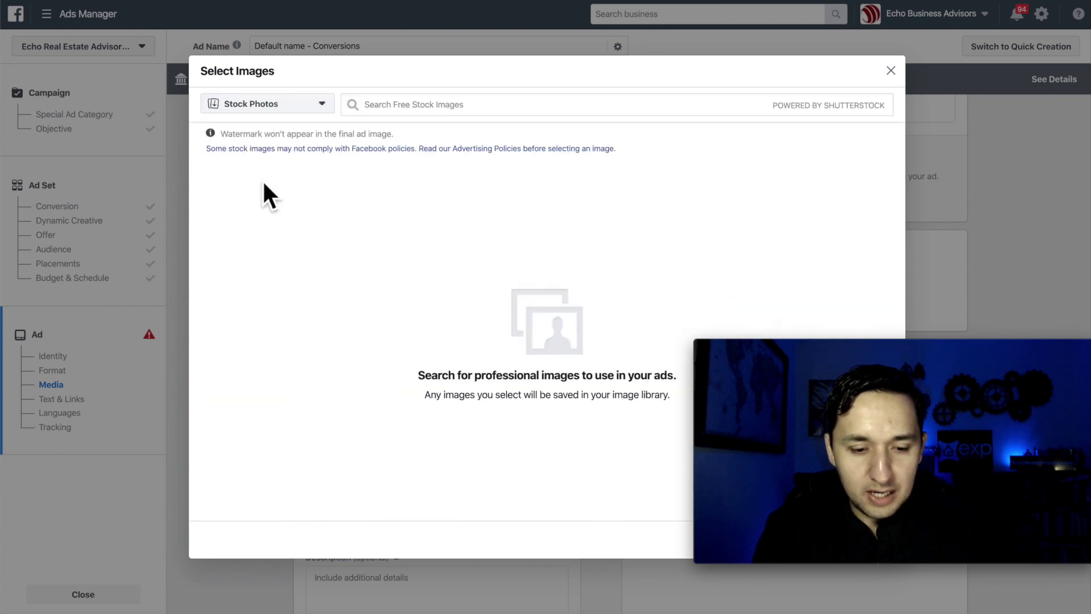
click(424, 105)
text(house)
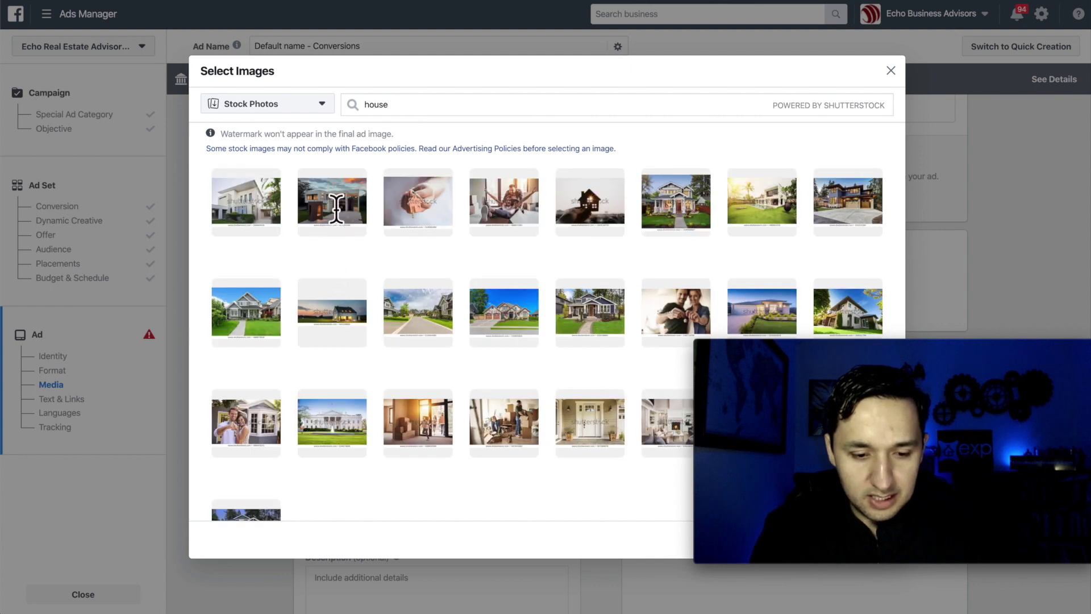
click(336, 204)
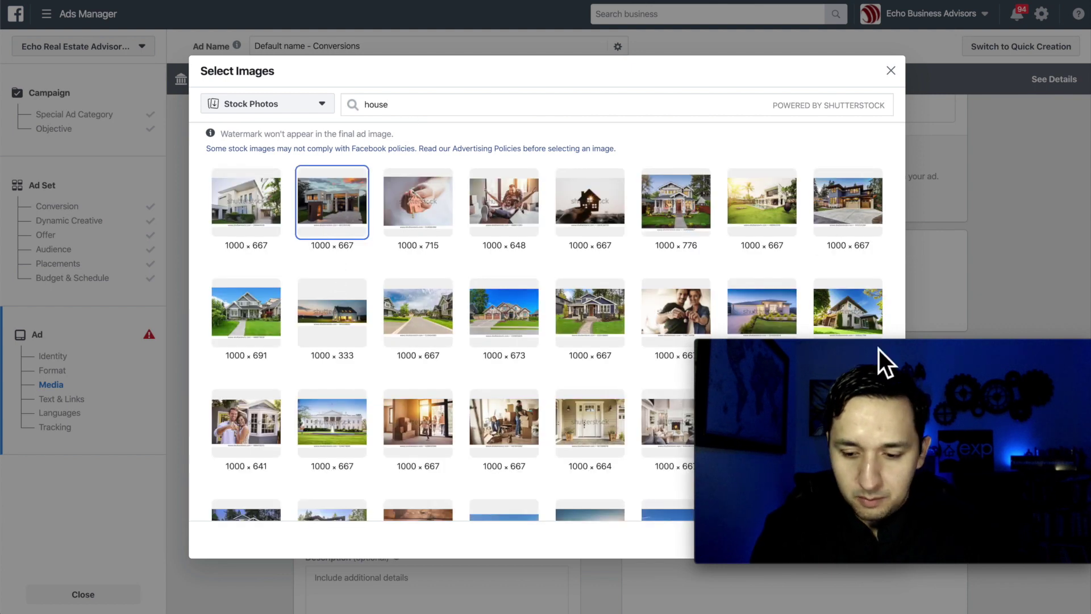
drag(878, 340, 878, 272)
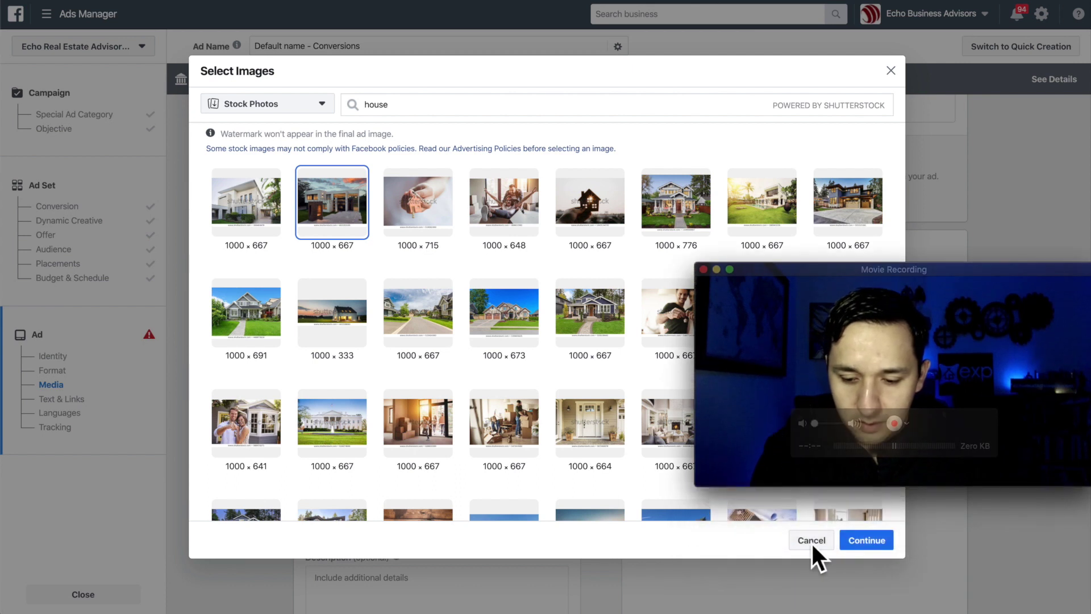
Use the chosen stock photo as the ad's image.
click(866, 540)
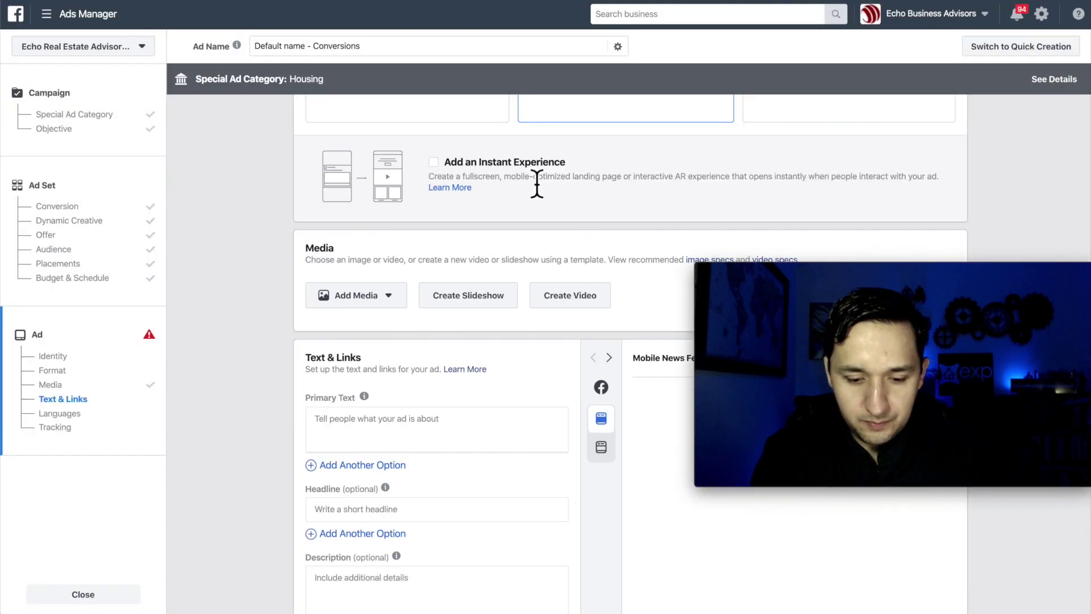
drag(891, 278, 891, 286)
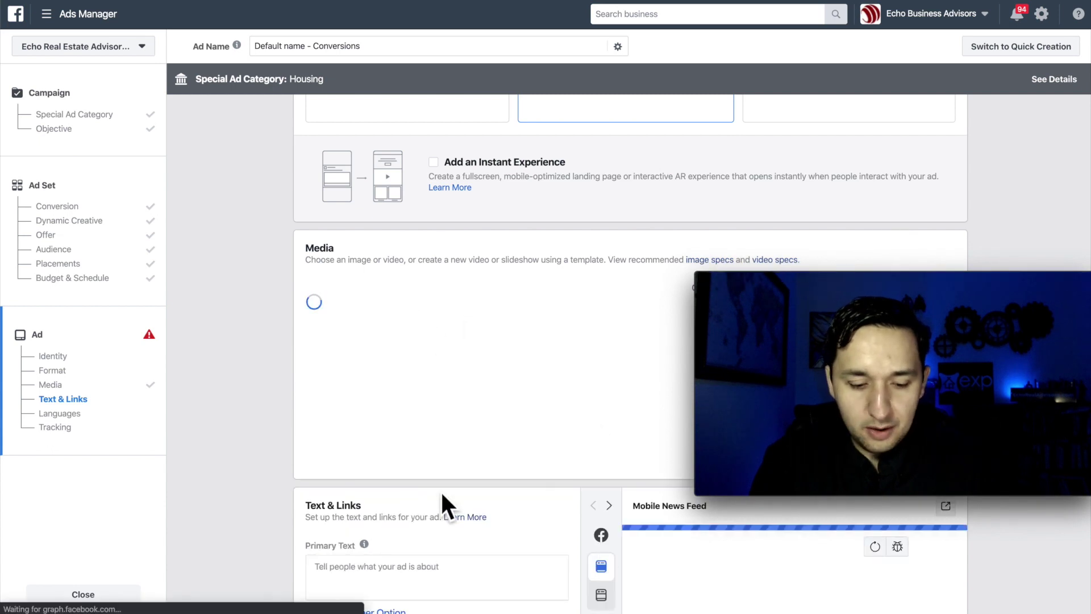
scroll(441, 490, down, 3)
scroll(442, 490, down, 5)
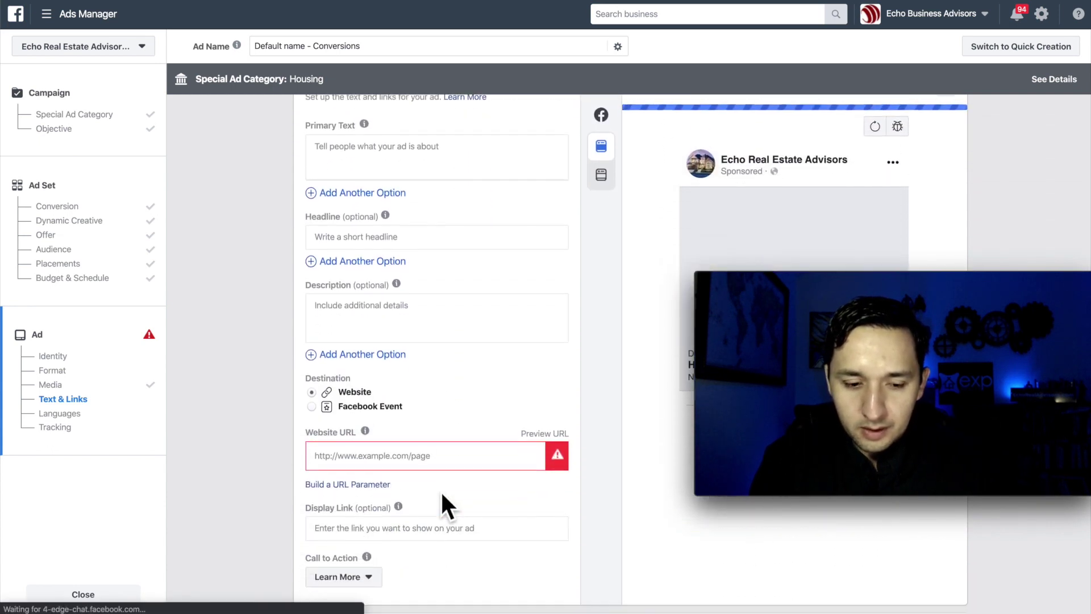
Write primary text 'Buy this house', headline 'Beautiful Home' and description 'Will Not Last'.
click(358, 149)
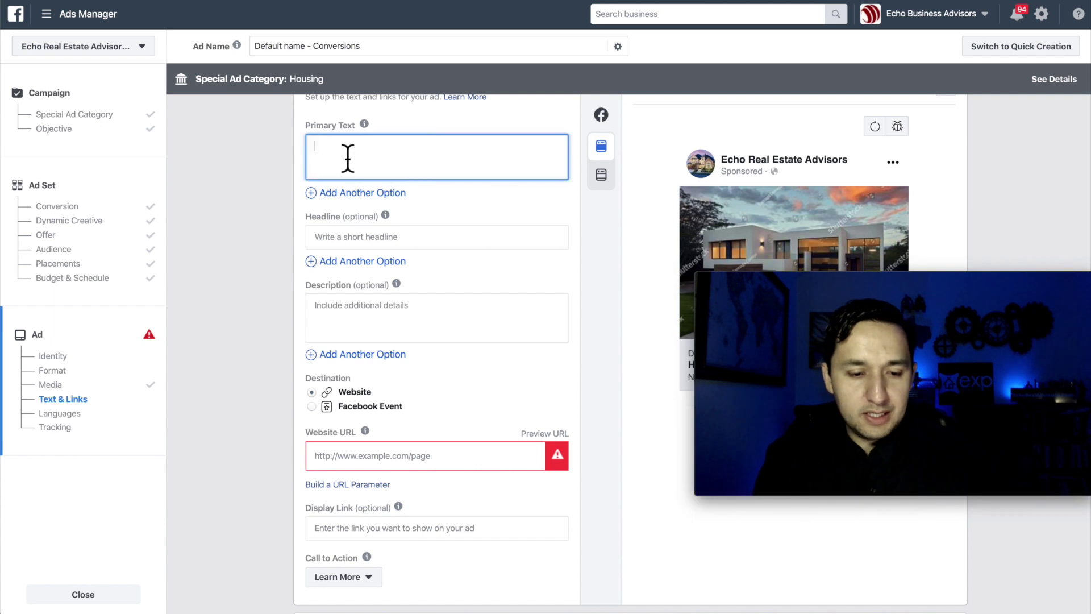
text(Buy this house)
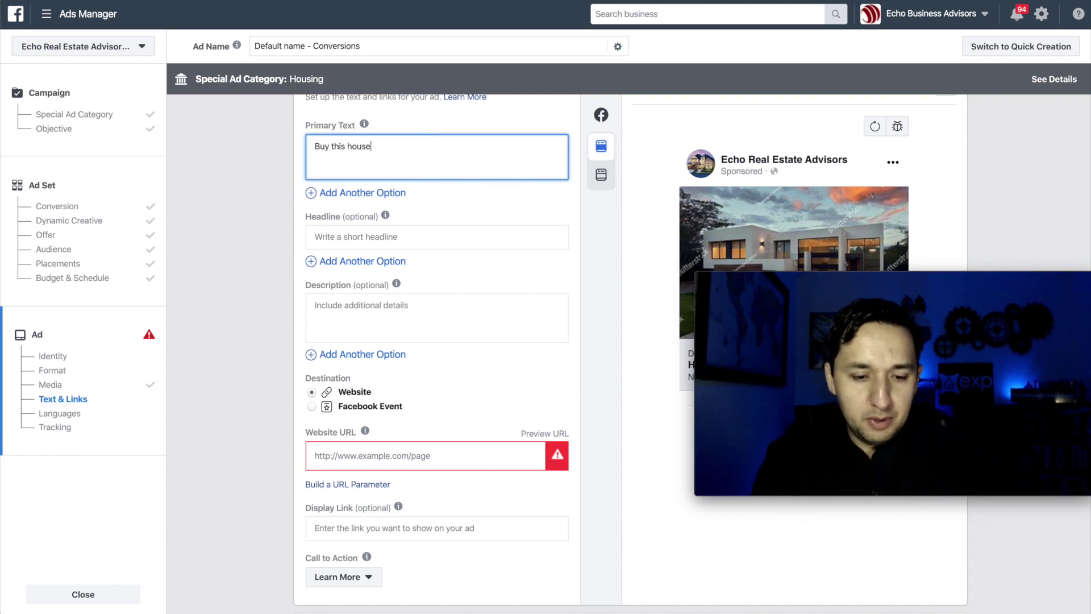
click(351, 237)
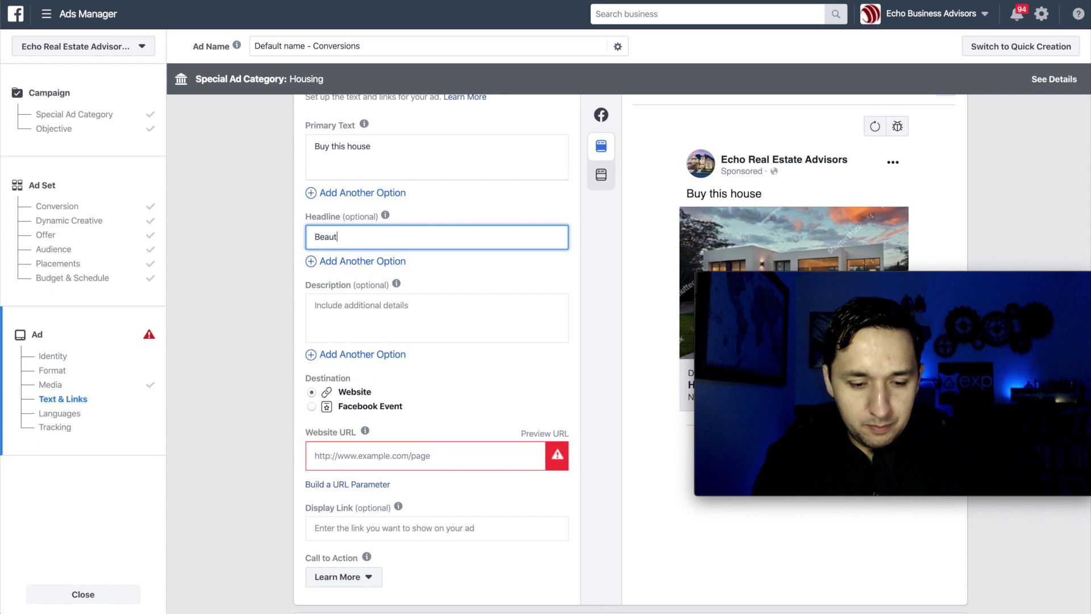
mouse_move(353, 321)
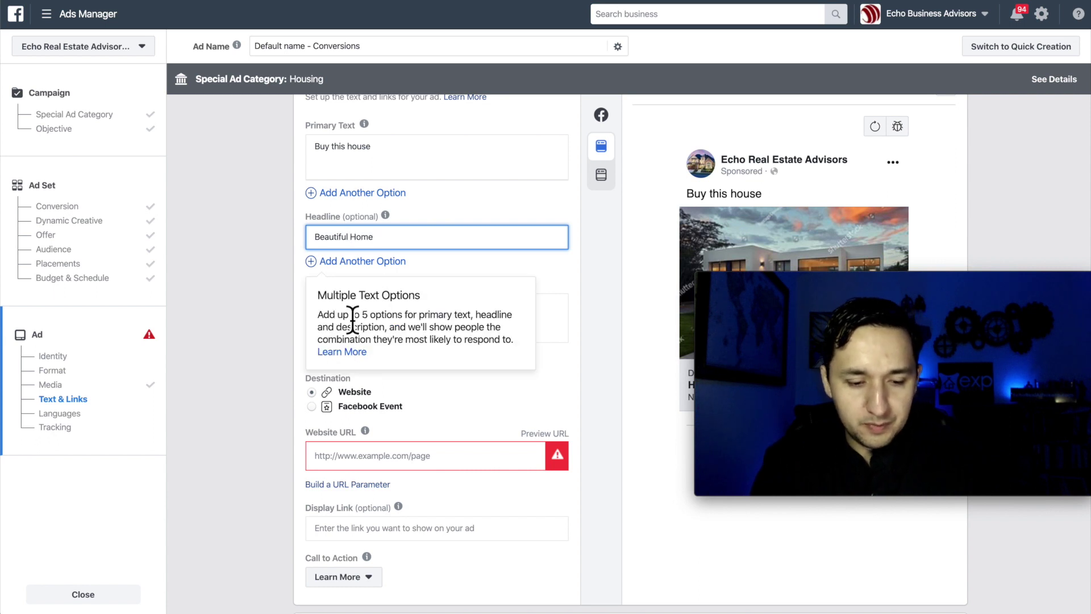
click(551, 329)
text(w)
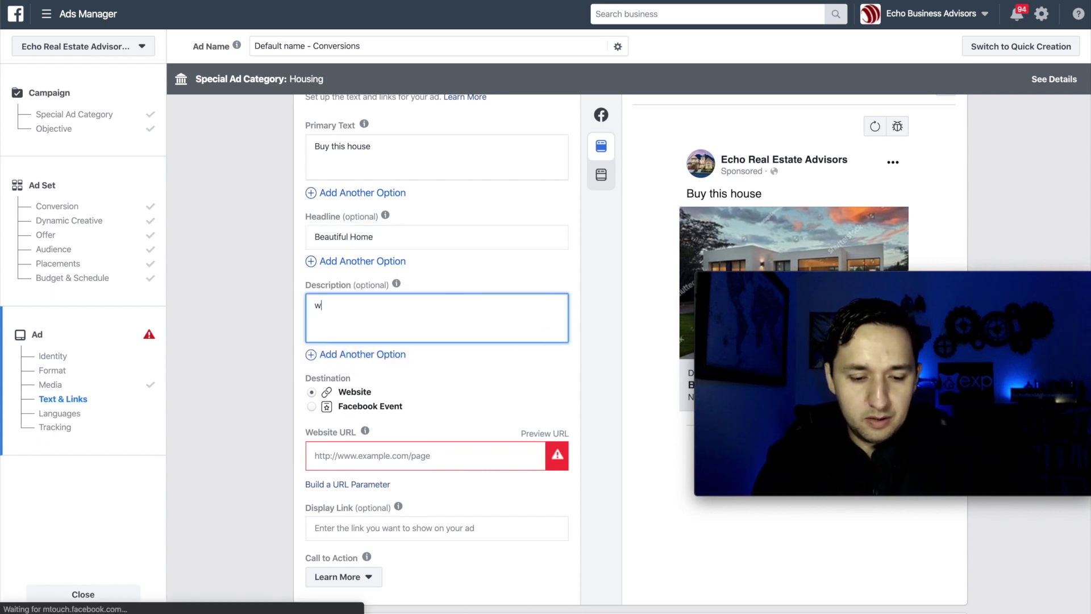
text(il)
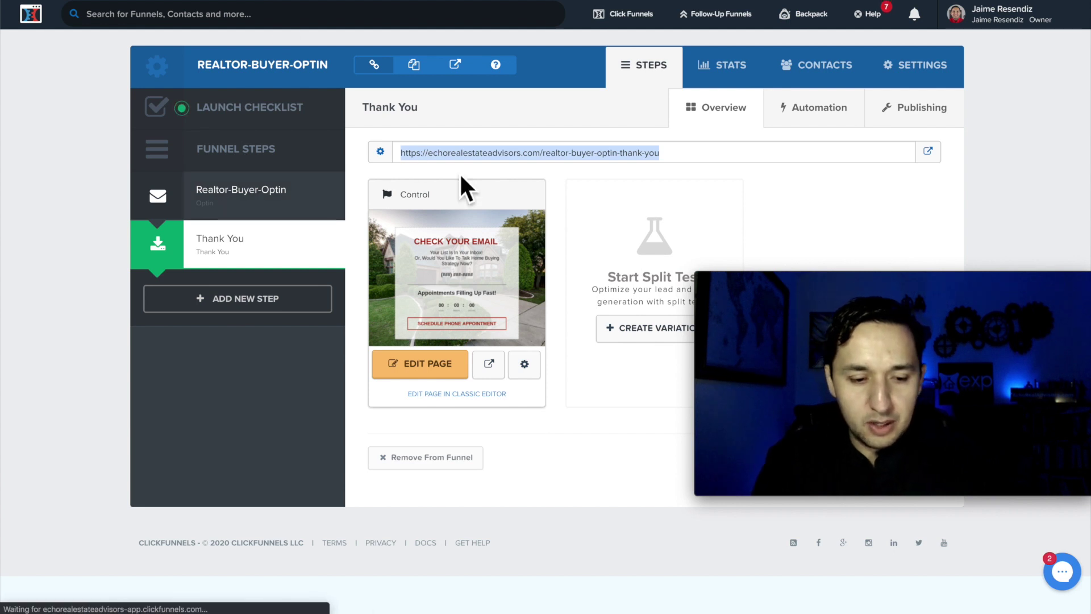
Select the full page URL of the Realtor-Buyer-Optin step for copying.
triple_click(509, 155)
key(ctrl+c)
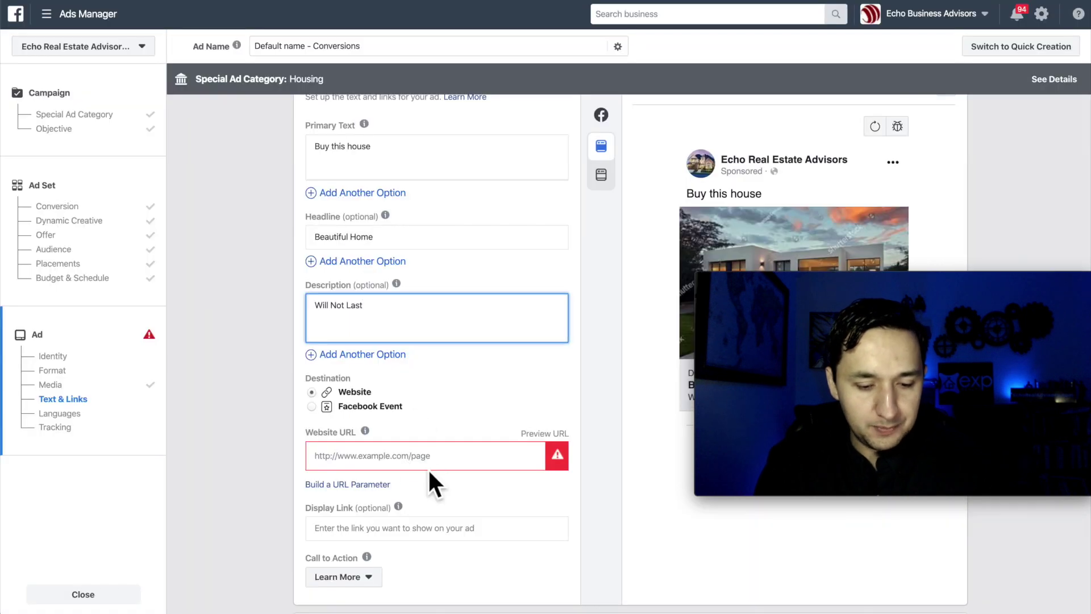
Paste the Realtor-Buyer-Optin funnel page URL as the ad's Website URL.
click(402, 462)
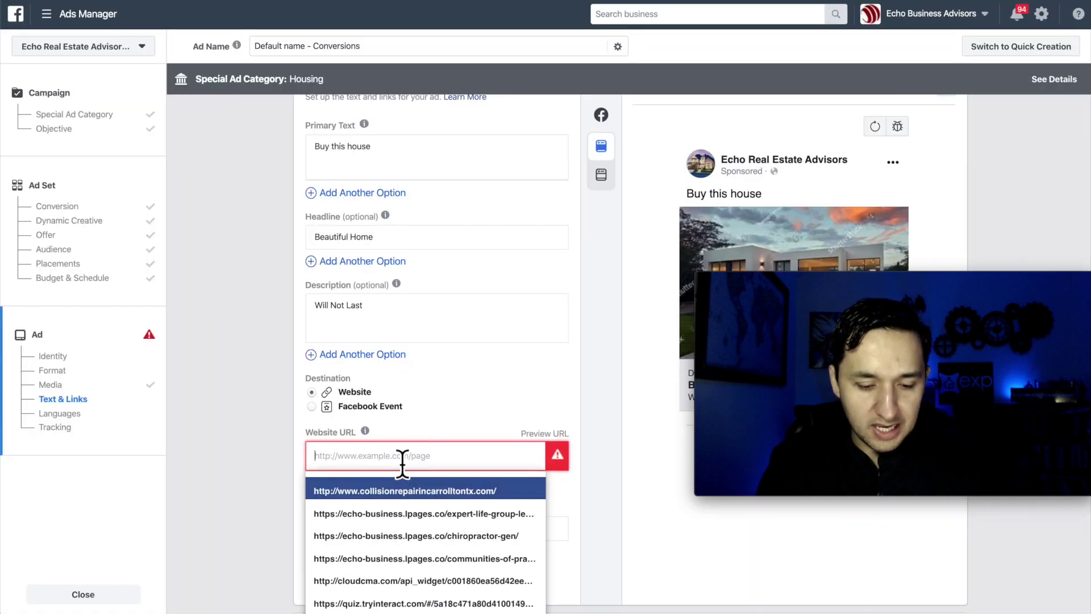
key(ctrl+v)
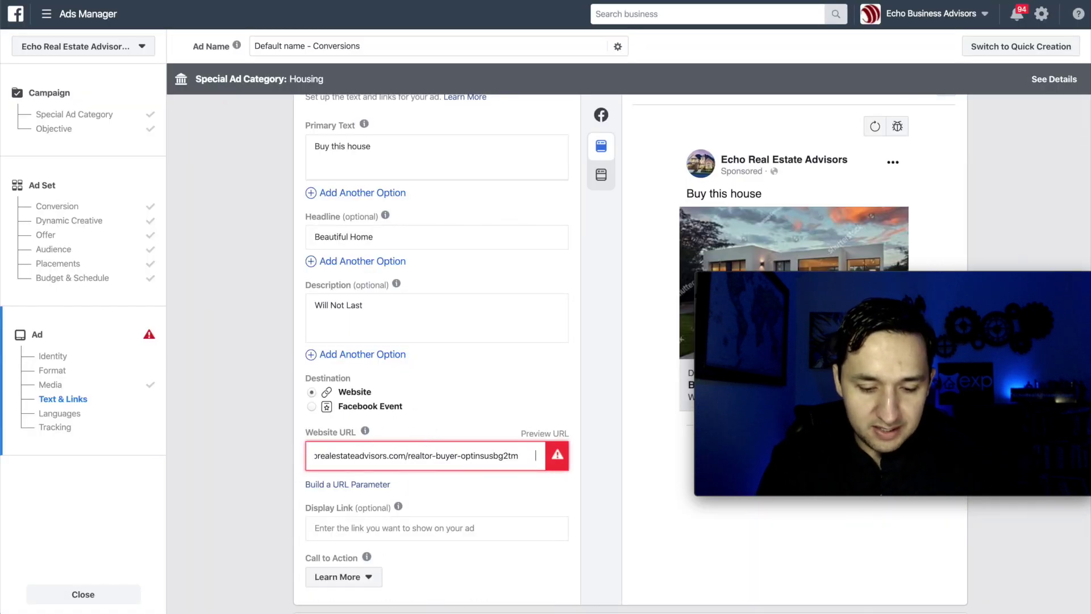
click(247, 447)
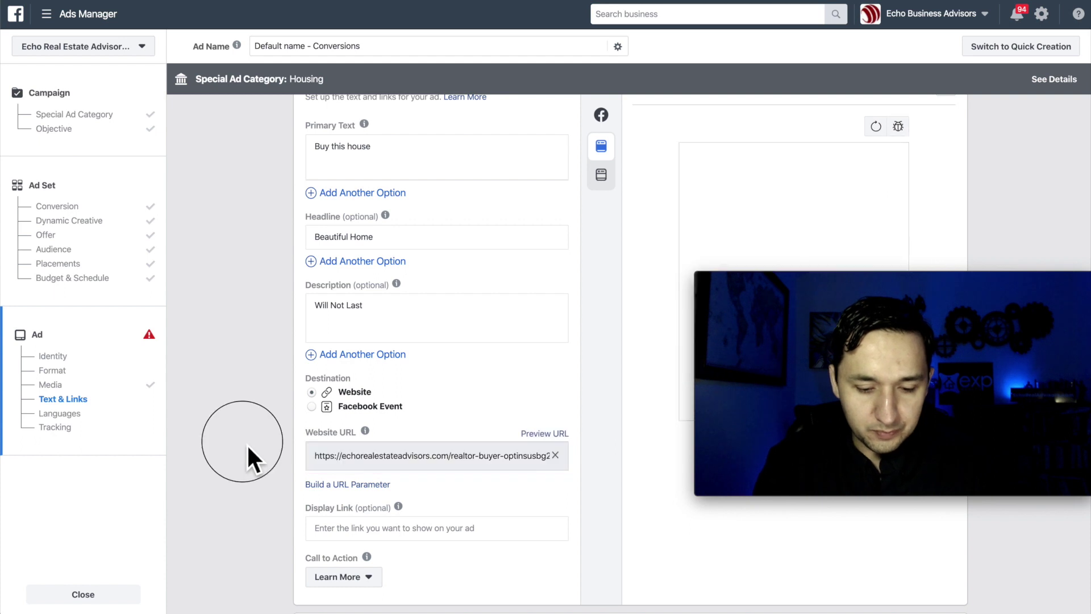
scroll(470, 397, down, 1)
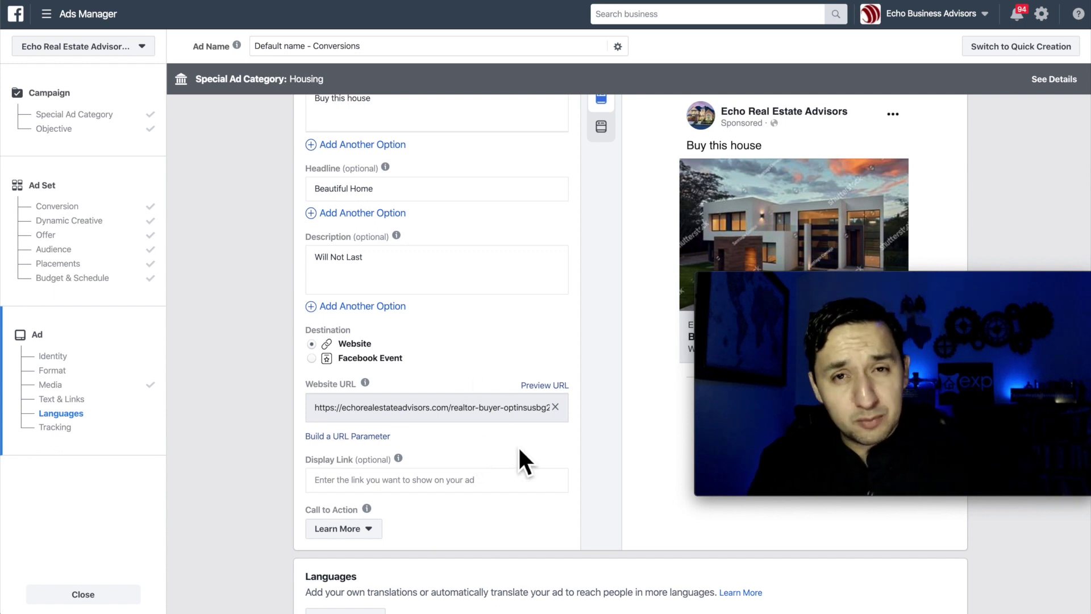
scroll(518, 445, down, 1)
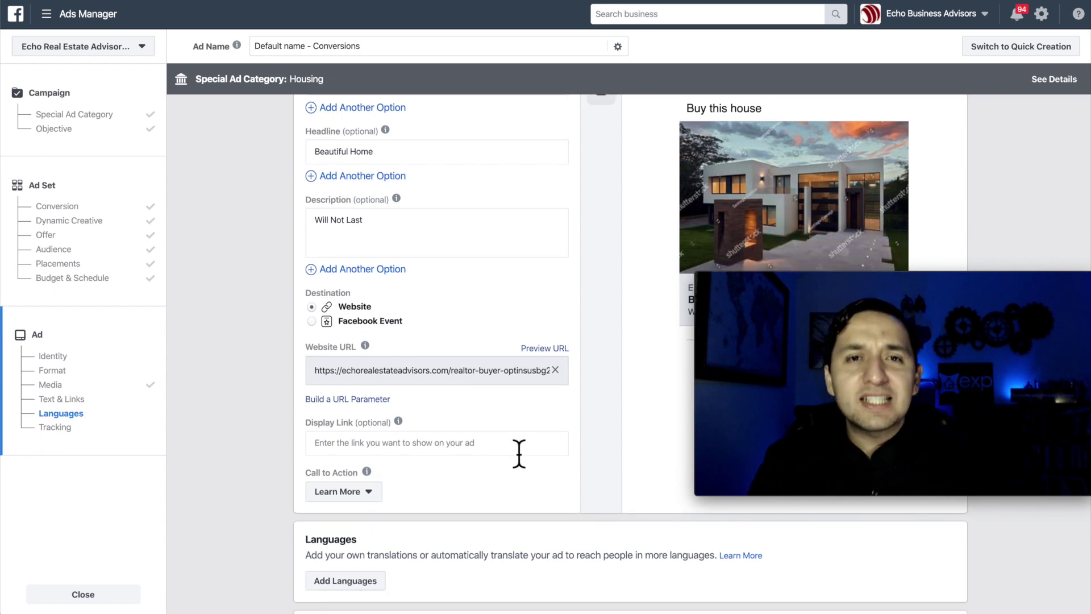
Confirm the ad with YT Facebook Pixel Test tracking its conversions.
scroll(519, 453, down, 1)
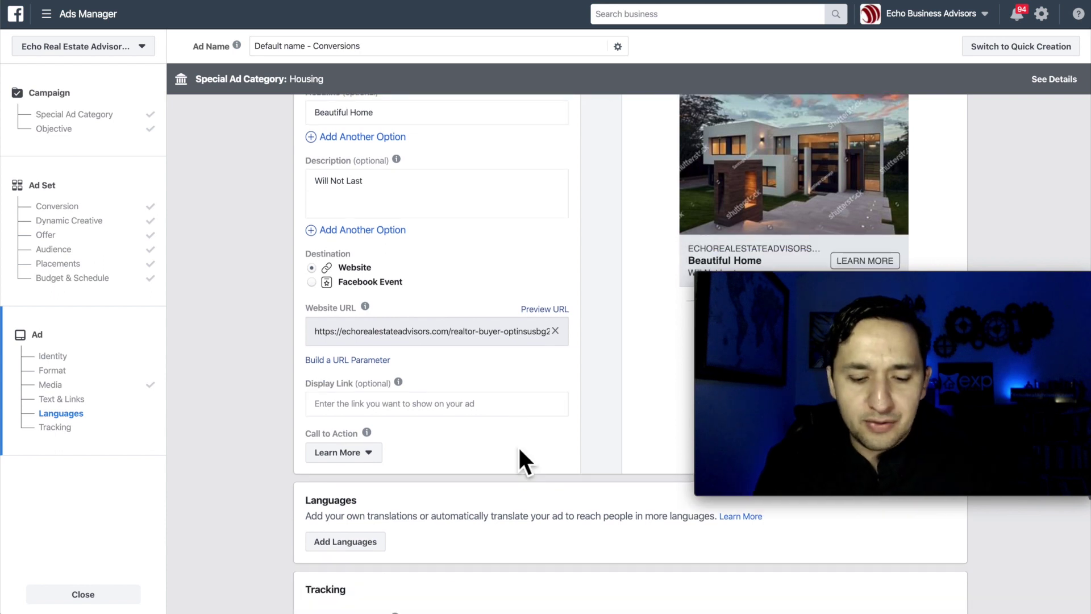
scroll(504, 436, down, 7)
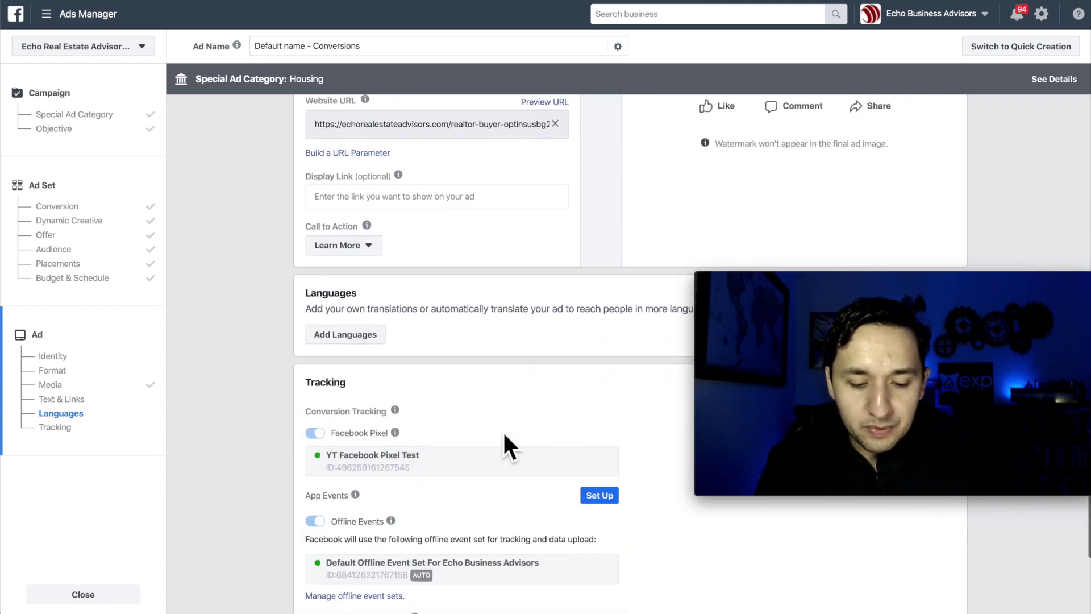
scroll(504, 432, down, 2)
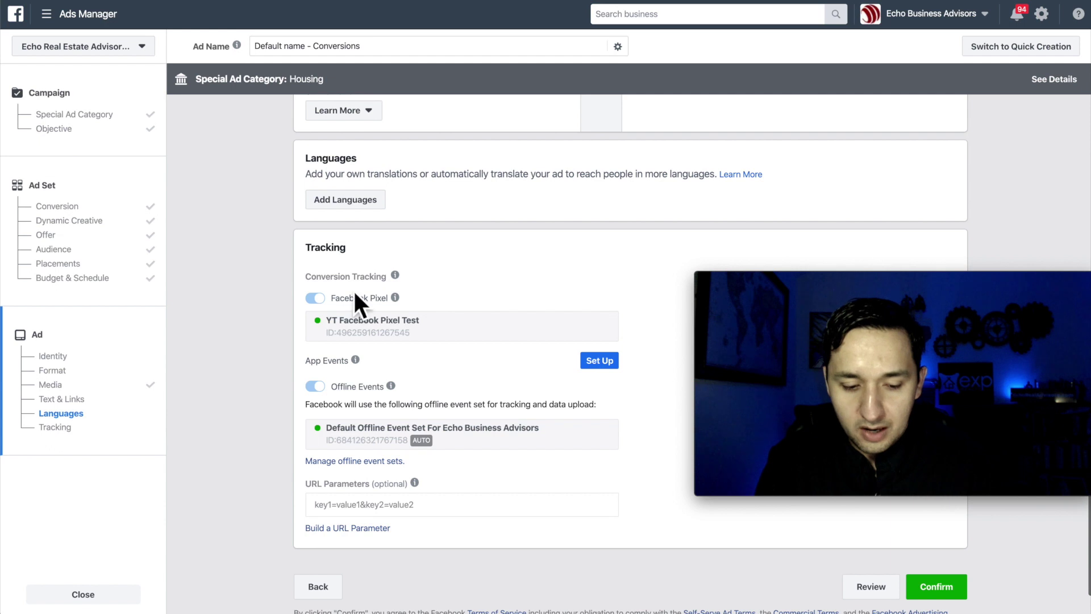
click(959, 586)
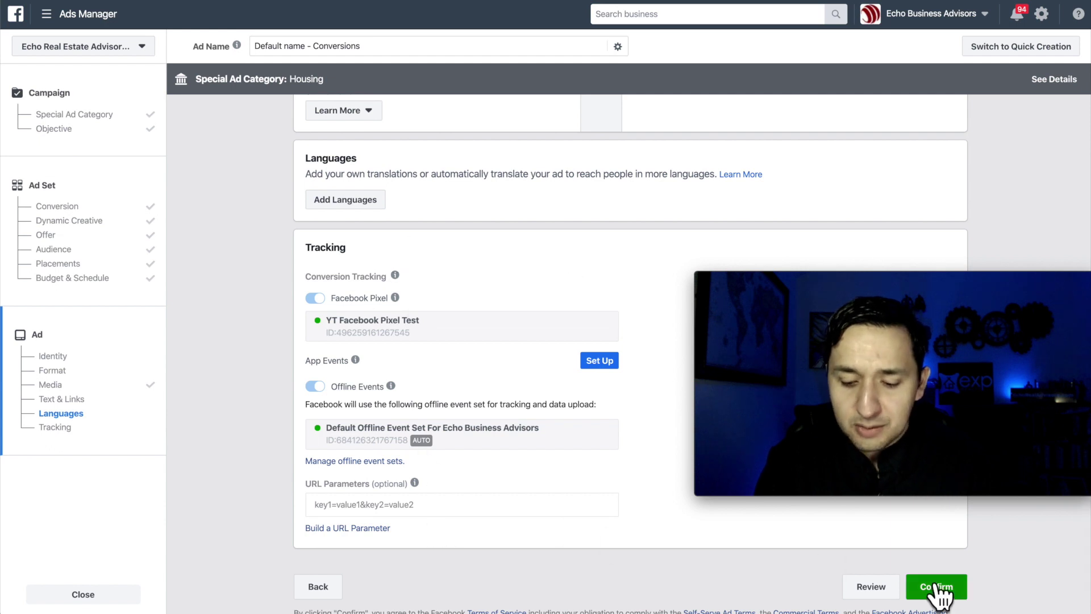